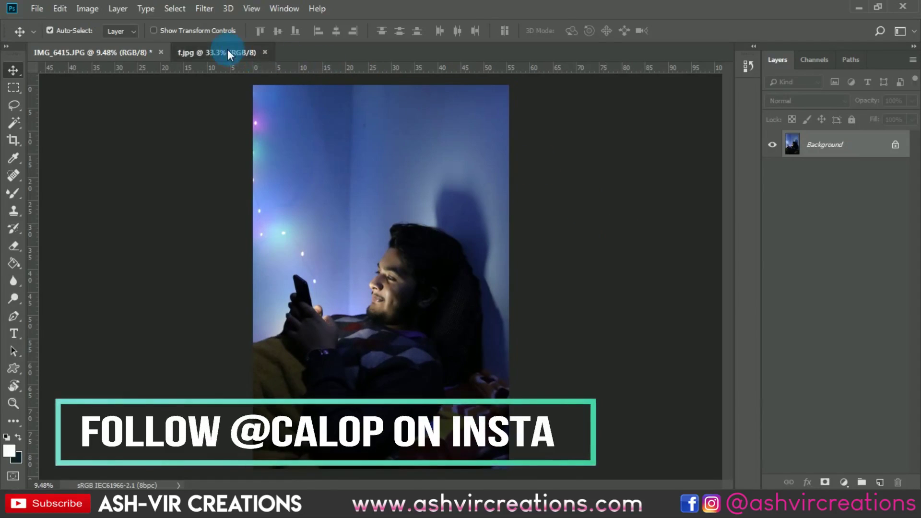
# - Tile the bedroom reference and the night photo side by side with 2-up Vertical
pyautogui.click(227, 50)
pyautogui.scroll(2, 257, 127)
pyautogui.click(144, 52)
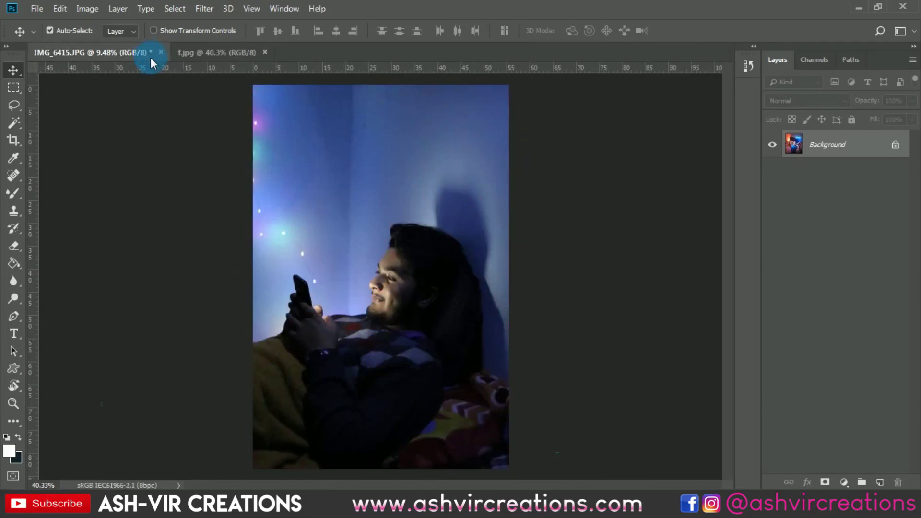
pyautogui.click(284, 8)
pyautogui.moveTo(349, 11)
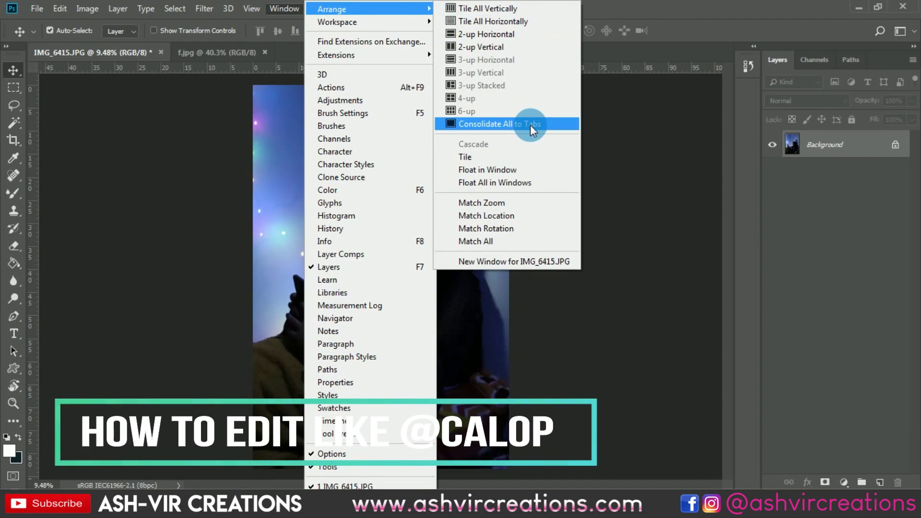
pyautogui.click(501, 46)
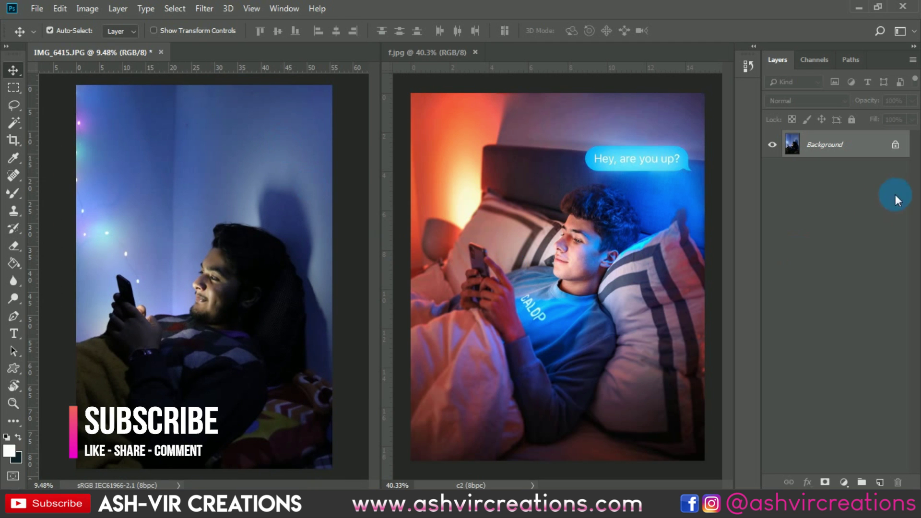
# - Convert the background into Layer 0 and duplicate it as Layer 0 copy
pyautogui.doubleClick(841, 146)
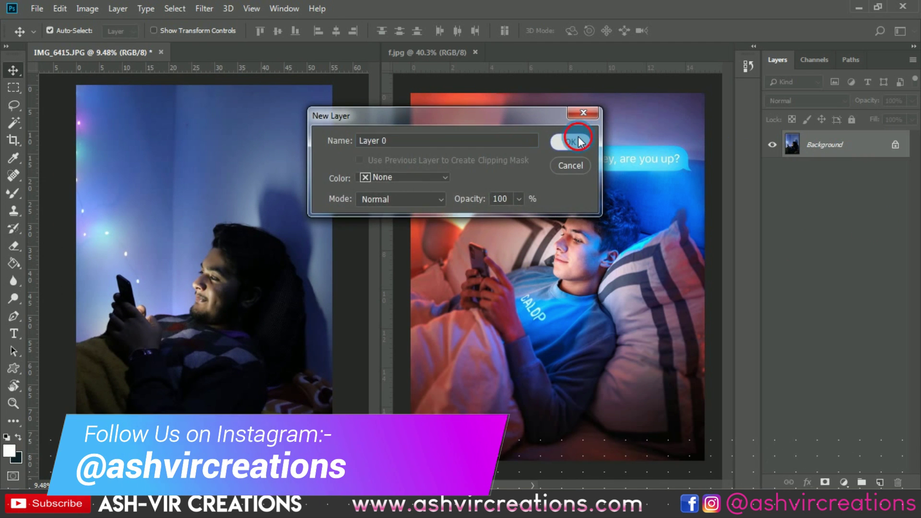
pyautogui.click(568, 141)
pyautogui.rightClick(835, 144)
pyautogui.click(743, 75)
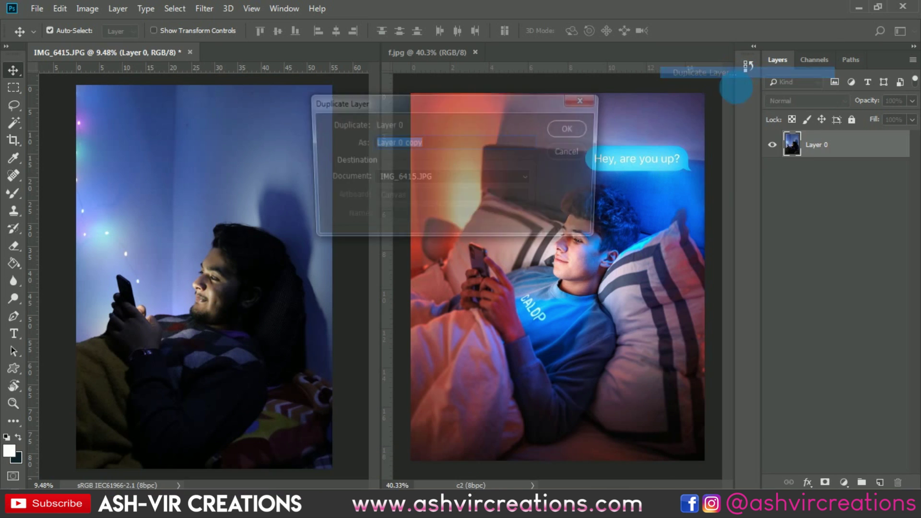
pyautogui.click(572, 129)
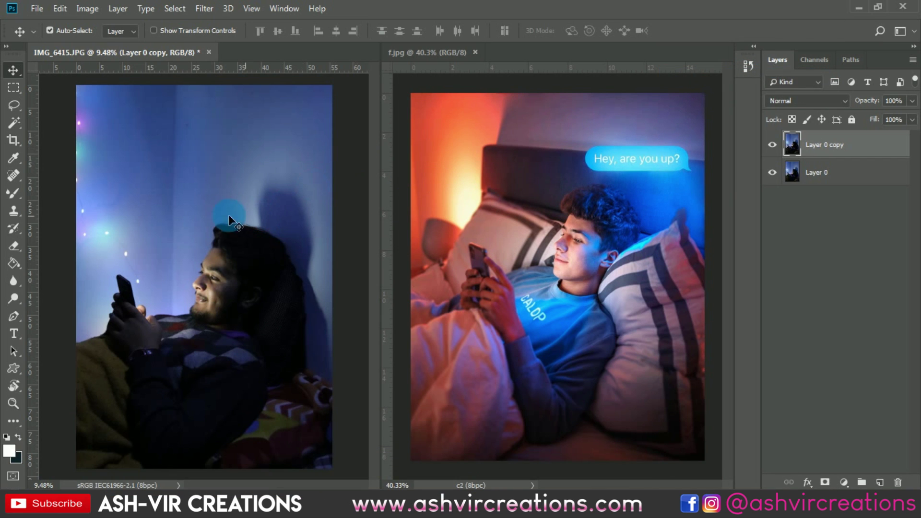
# - Crop the night photo to a 4:5 (8x10) portrait ratio, nudging the image within the frame
pyautogui.click(19, 140)
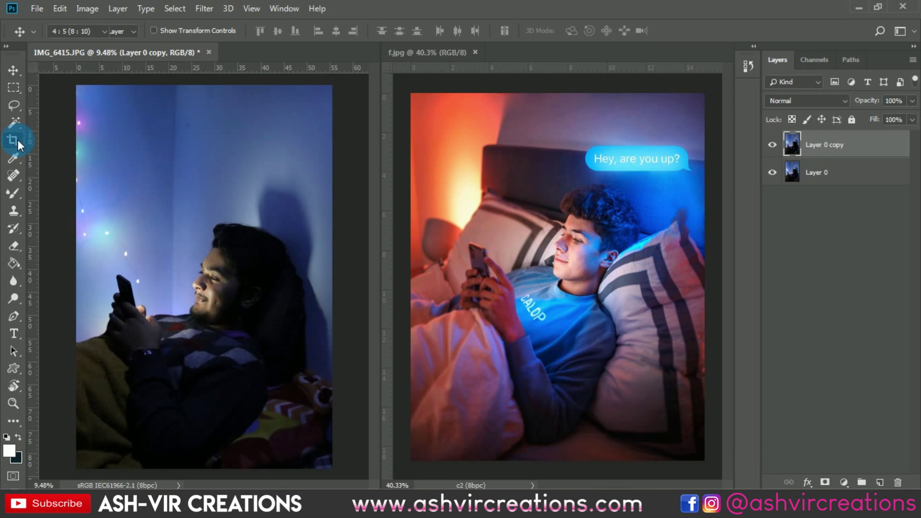
pyautogui.click(165, 191)
pyautogui.click(88, 37)
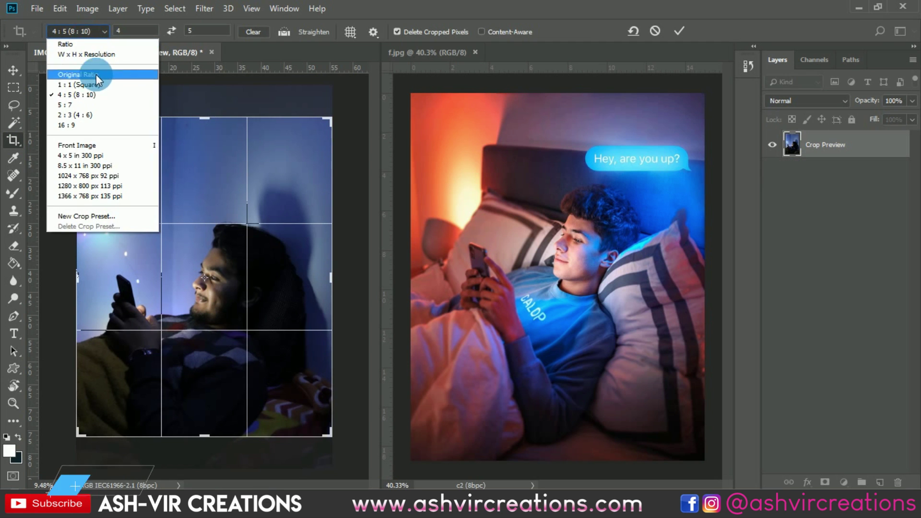
pyautogui.click(81, 92)
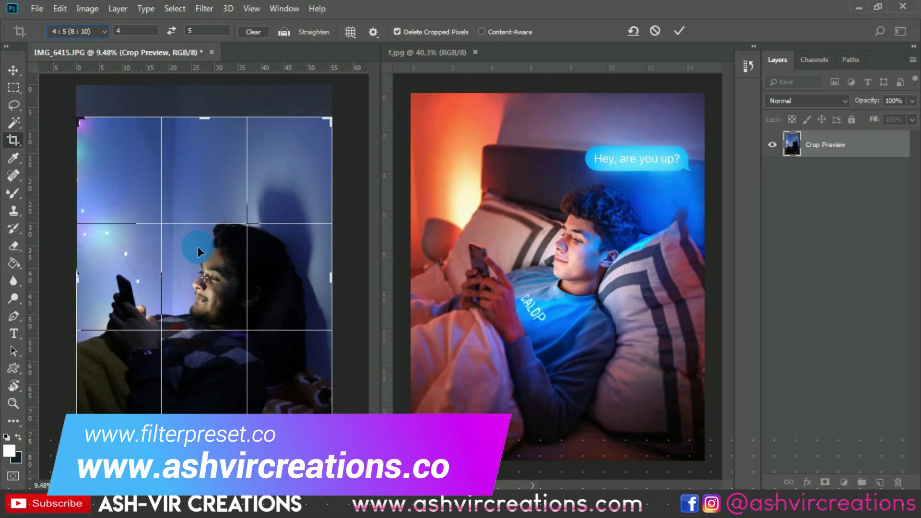
pyautogui.moveTo(198, 247); pyautogui.dragTo(201, 220)
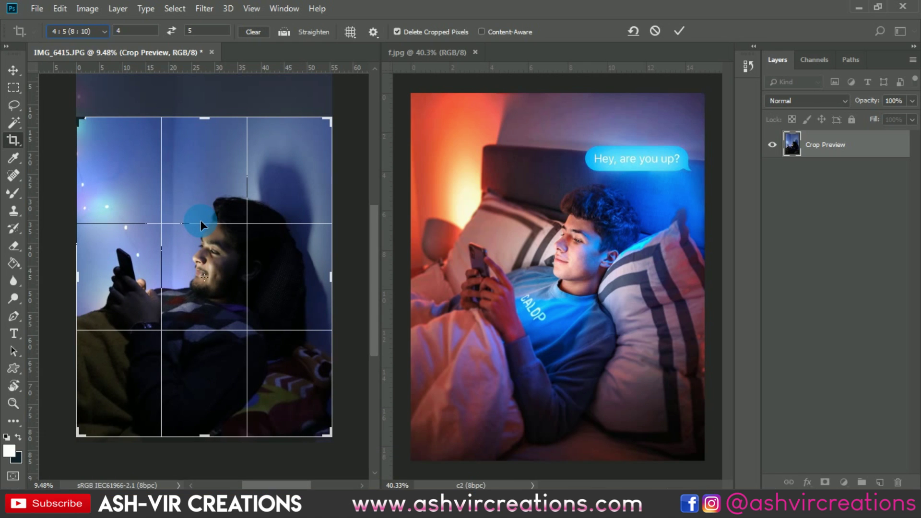
pyautogui.click(675, 31)
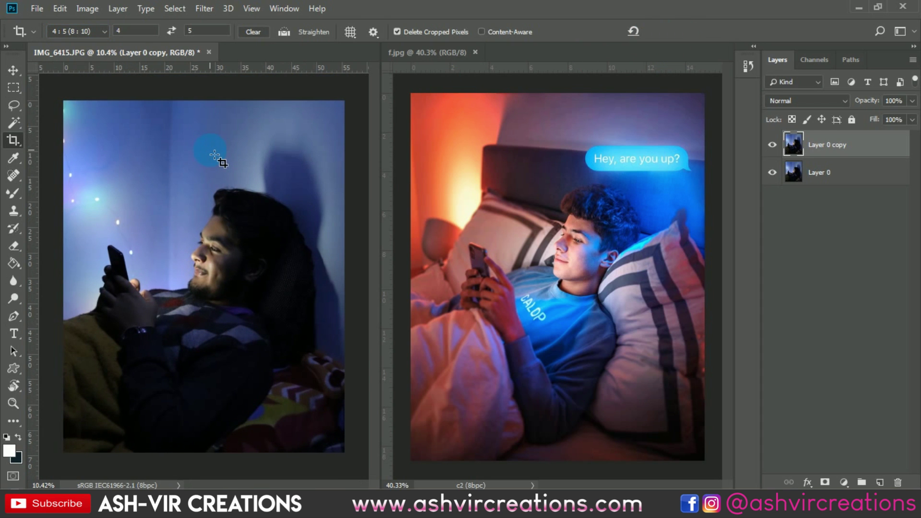
pyautogui.press('v')
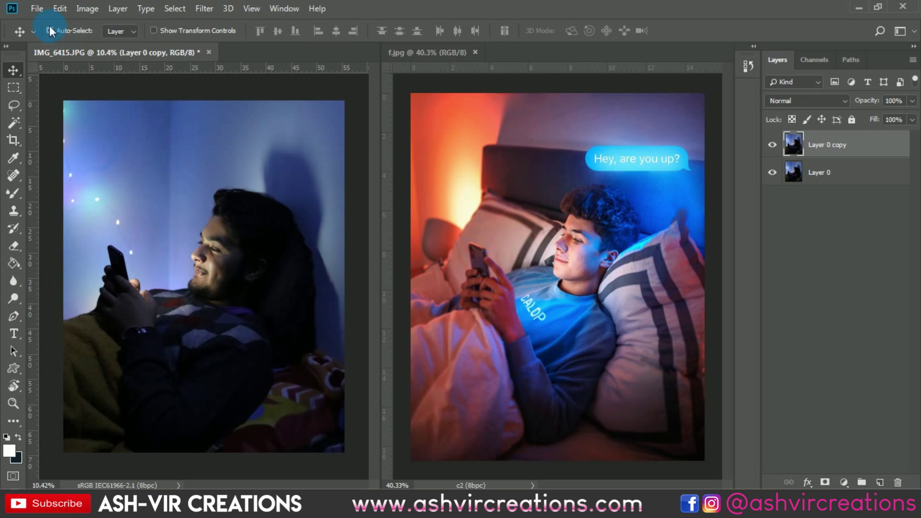
# - Open the cht.png chat bubble image
pyautogui.click(41, 11)
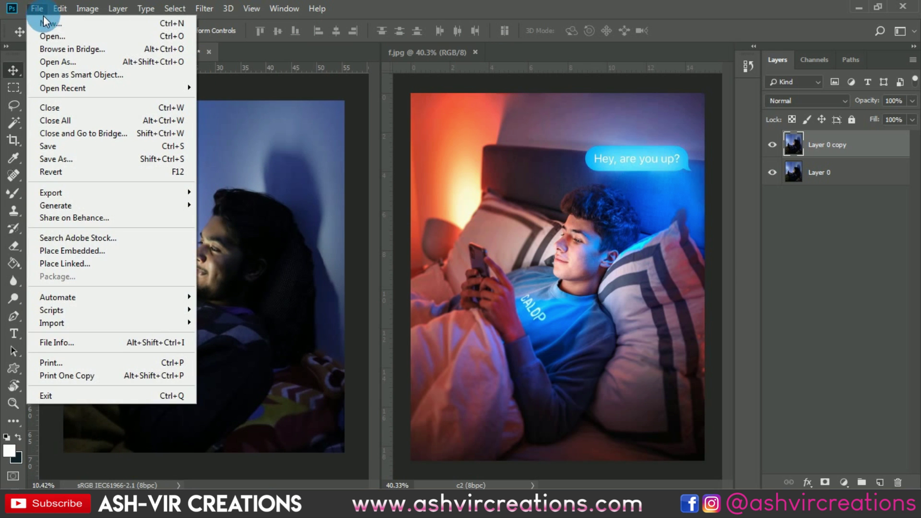
pyautogui.click(307, 163)
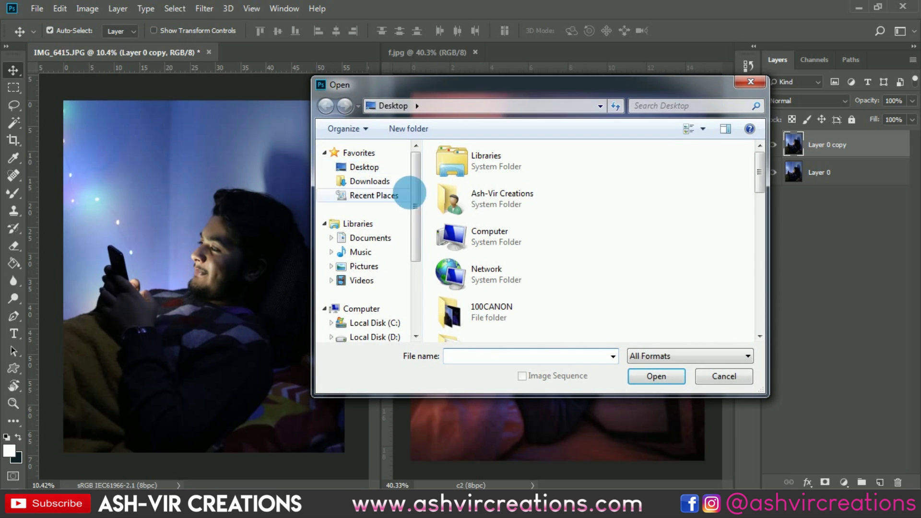
pyautogui.scroll(-3, 671, 234)
pyautogui.scroll(-5, 671, 234)
pyautogui.doubleClick(487, 200)
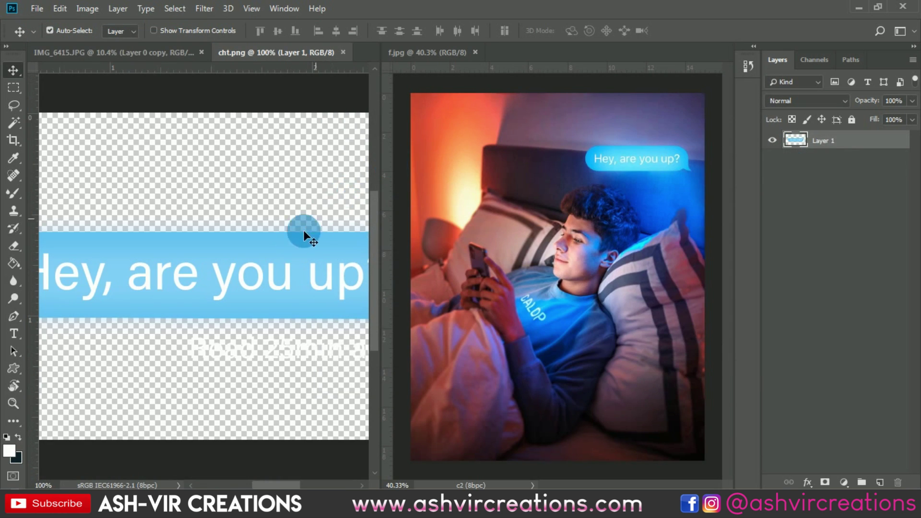
# - Drag the chat bubble into the night photo, enlarge it about threefold and place it above the man's head
pyautogui.moveTo(304, 234); pyautogui.dragTo(202, 150)
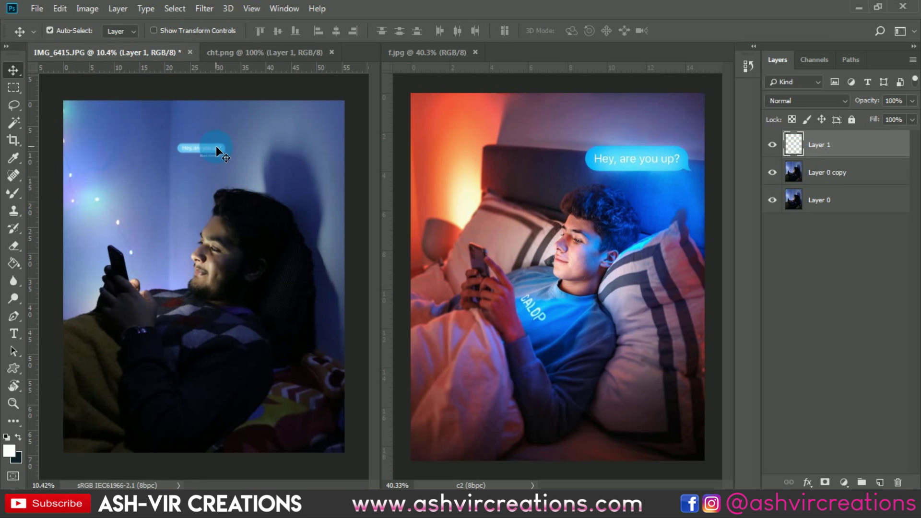
pyautogui.hotkey('ctrl', 't')
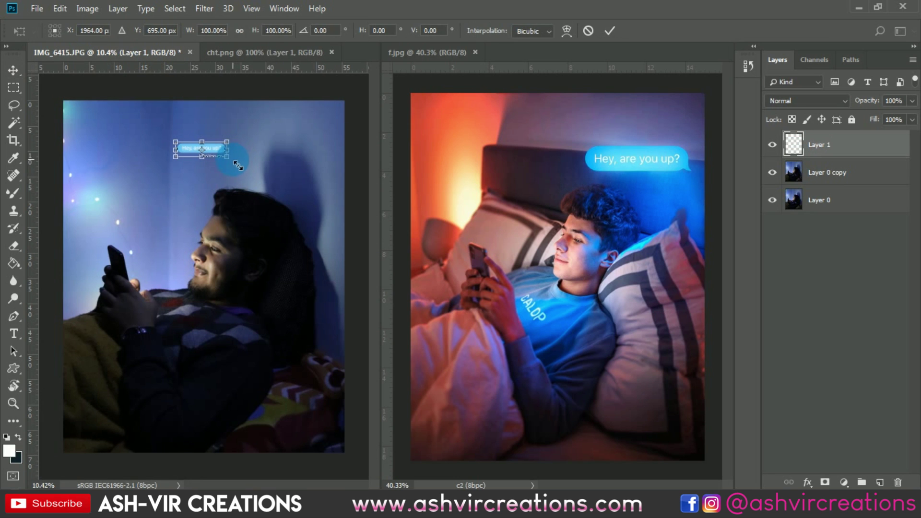
pyautogui.moveTo(231, 162); pyautogui.dragTo(273, 183)
pyautogui.press('Return')
pyautogui.moveTo(240, 145); pyautogui.dragTo(306, 159)
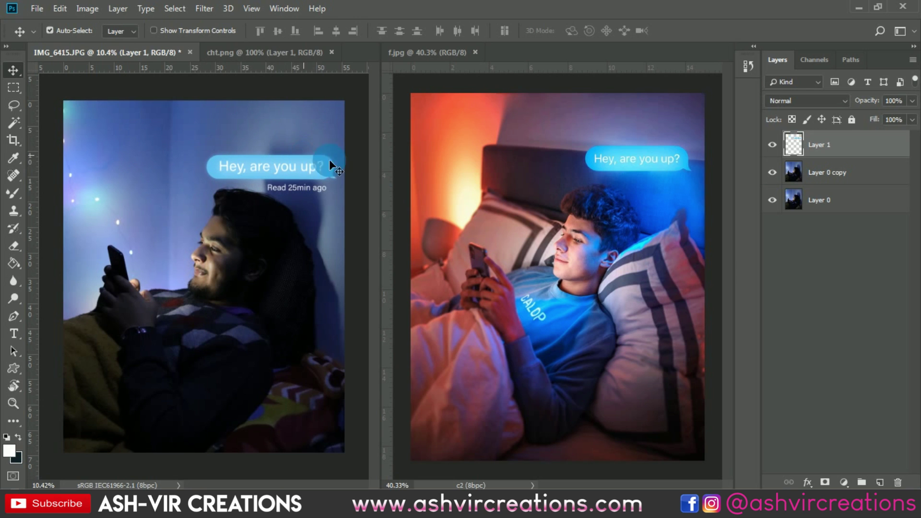
# - Hide the chat bubble layer and duplicate Layer 0 copy as Layer 0 copy 2
pyautogui.click(839, 168)
pyautogui.click(772, 145)
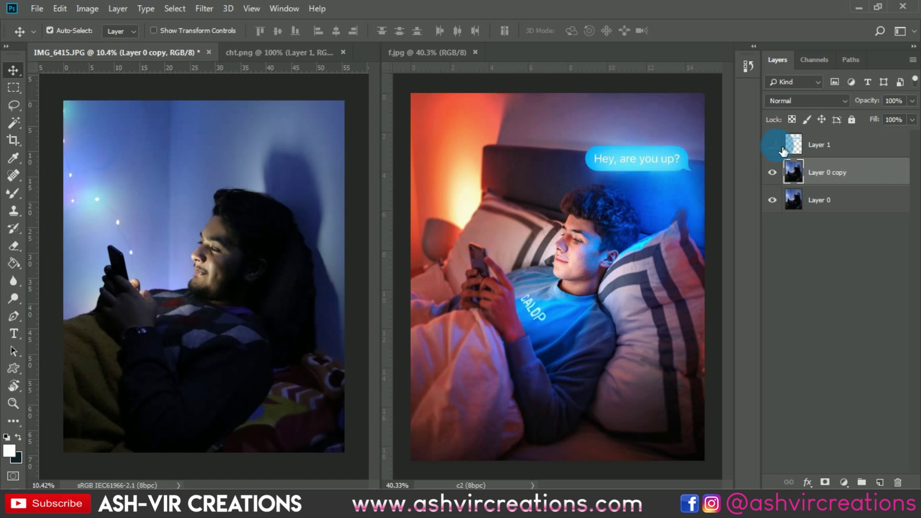
pyautogui.rightClick(828, 171)
pyautogui.click(674, 74)
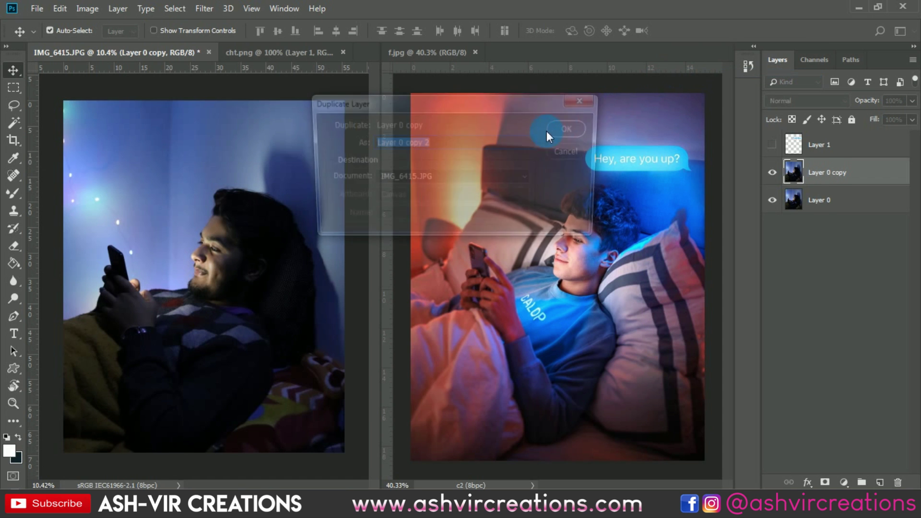
pyautogui.click(568, 134)
# - Raise the new layer's Shadows to +99 in the Camera Raw Filter
pyautogui.click(199, 10)
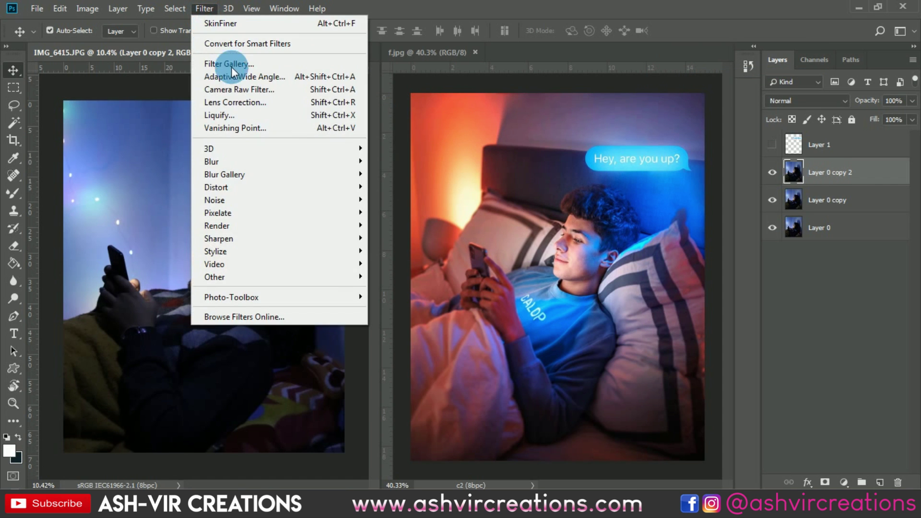
pyautogui.click(236, 89)
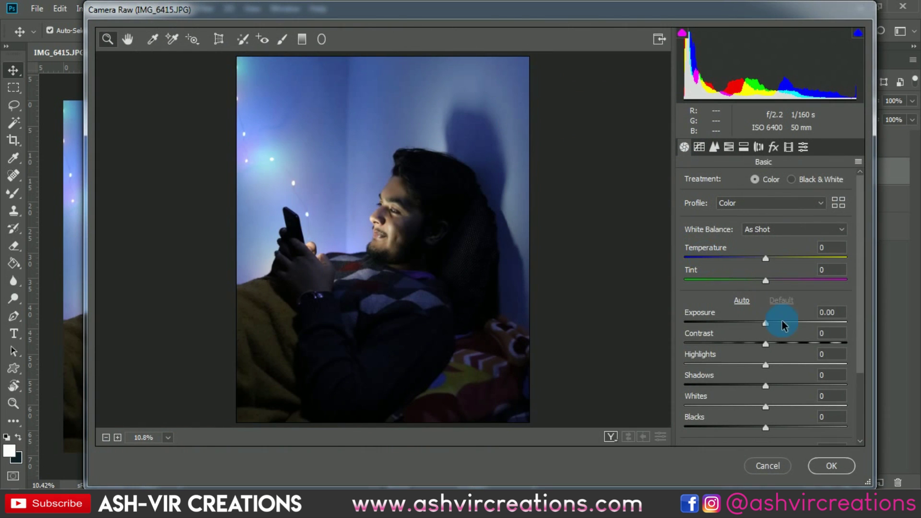
pyautogui.moveTo(767, 387); pyautogui.dragTo(843, 380)
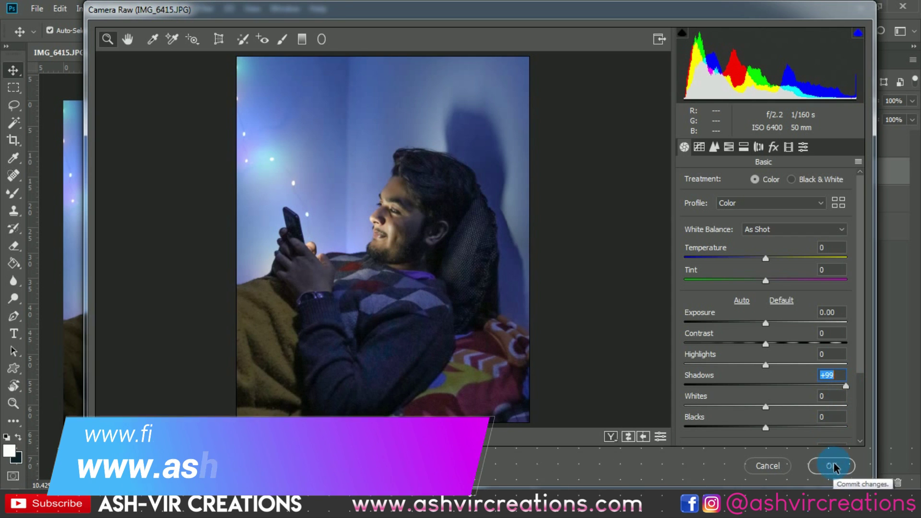
pyautogui.click(833, 465)
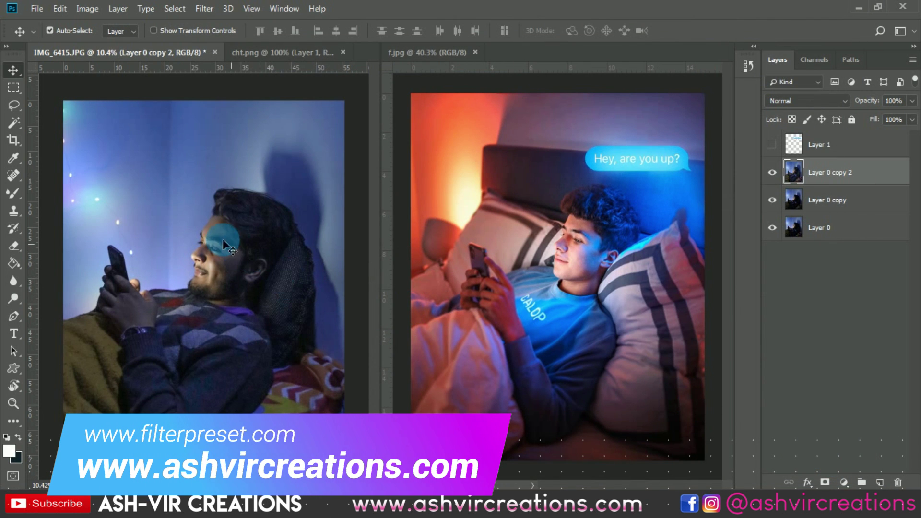
# - Compare Layer 0 copy 2 on and off, then add a layer mask to it
pyautogui.scroll(2, 195, 290)
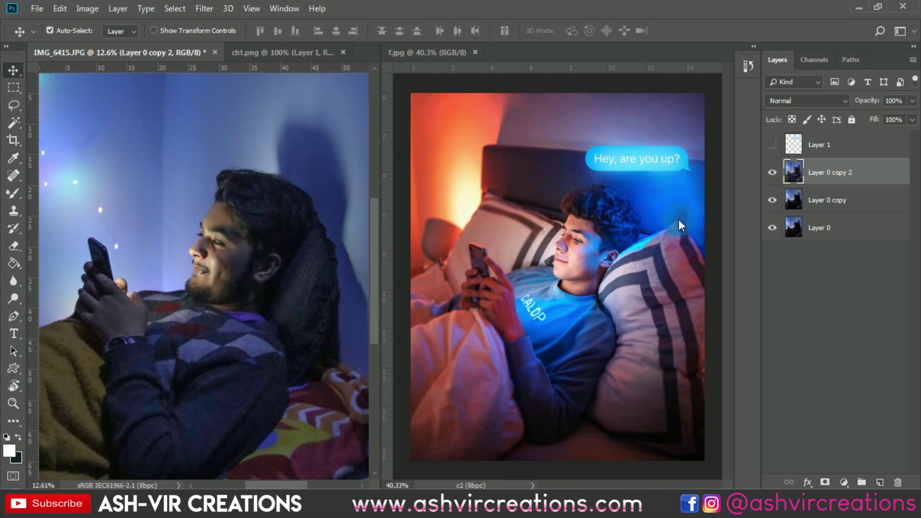
pyautogui.click(772, 172)
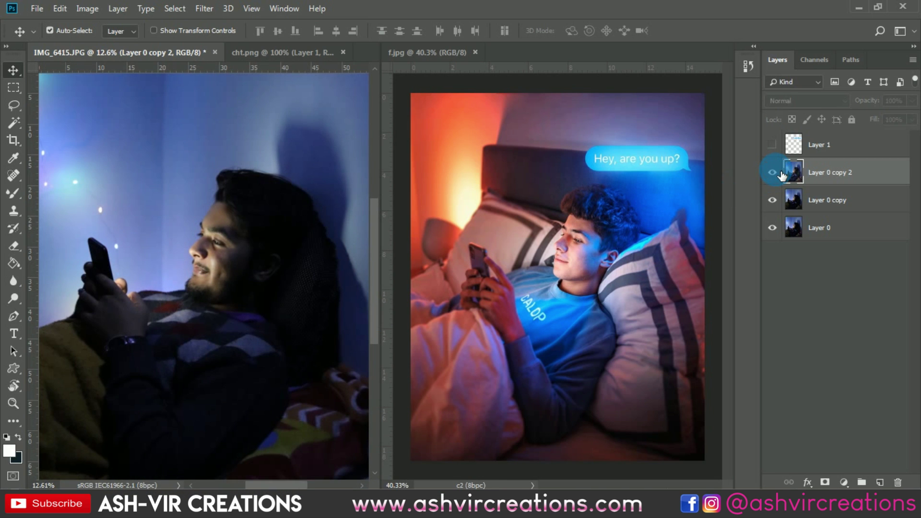
pyautogui.click(772, 173)
pyautogui.click(780, 174)
pyautogui.click(781, 173)
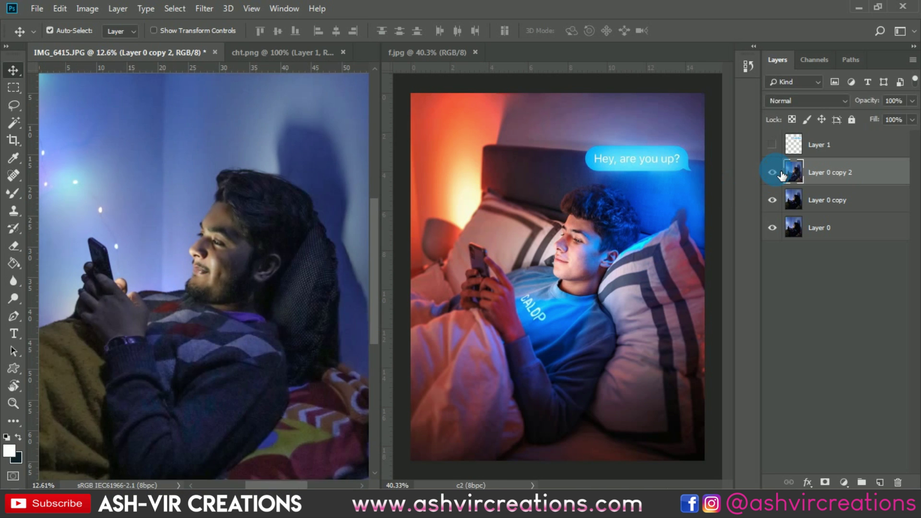
pyautogui.click(781, 174)
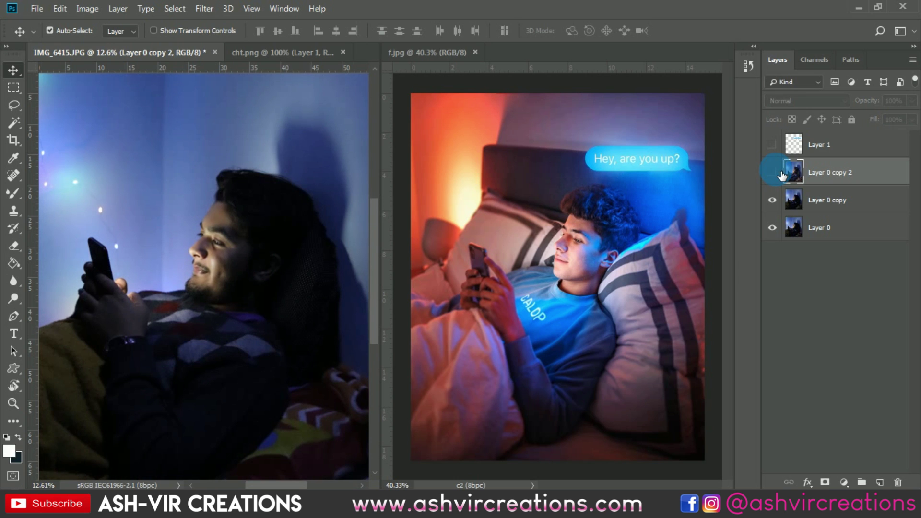
pyautogui.click(781, 174)
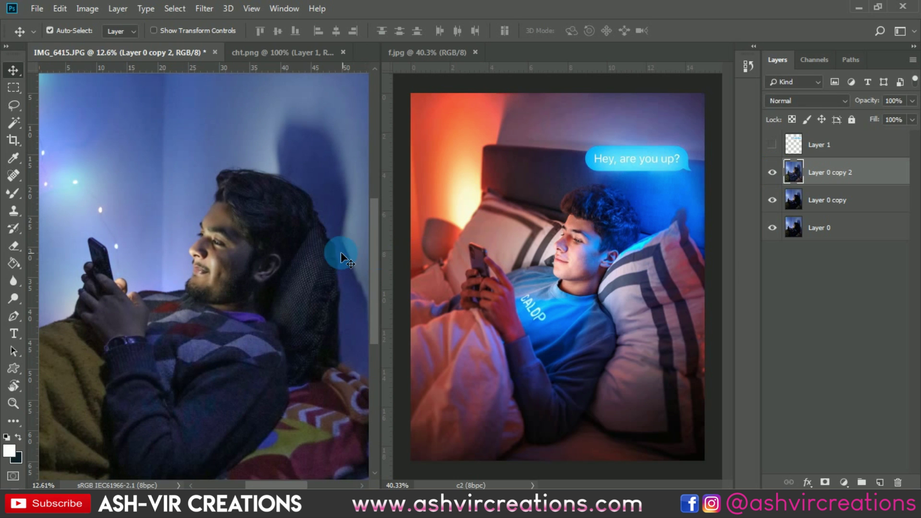
pyautogui.scroll(-3, 339, 250)
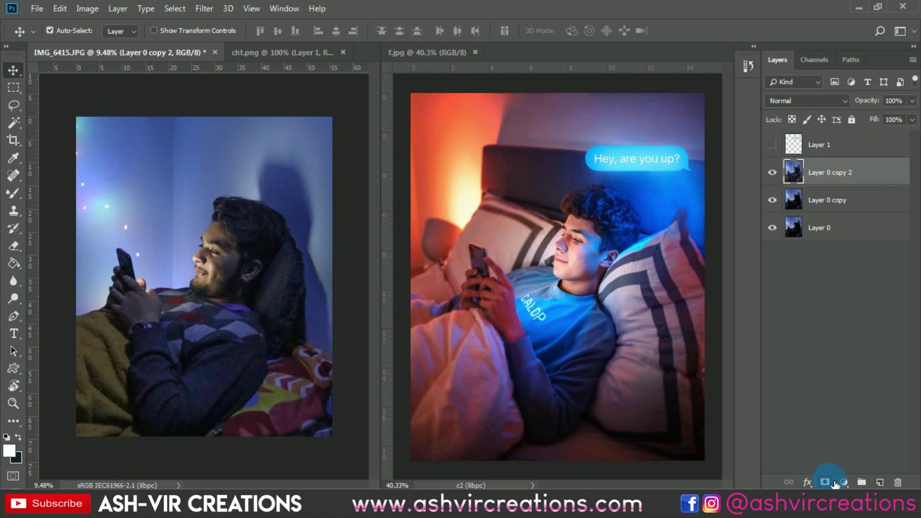
pyautogui.click(832, 482)
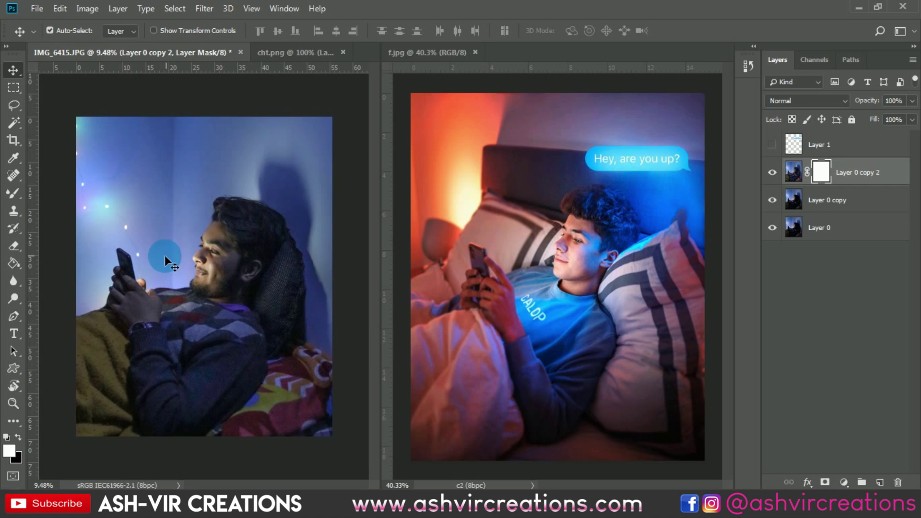
# - Set up a soft black Brush at about 1800 px with 50% opacity
pyautogui.hotkey('shift', 'b')
pyautogui.rightClick(14, 194)
pyautogui.click(53, 192)
pyautogui.rightClick(173, 348)
pyautogui.moveTo(313, 299); pyautogui.dragTo(315, 300)
pyautogui.click(621, 40)
pyautogui.press(']')
pyautogui.press(']')
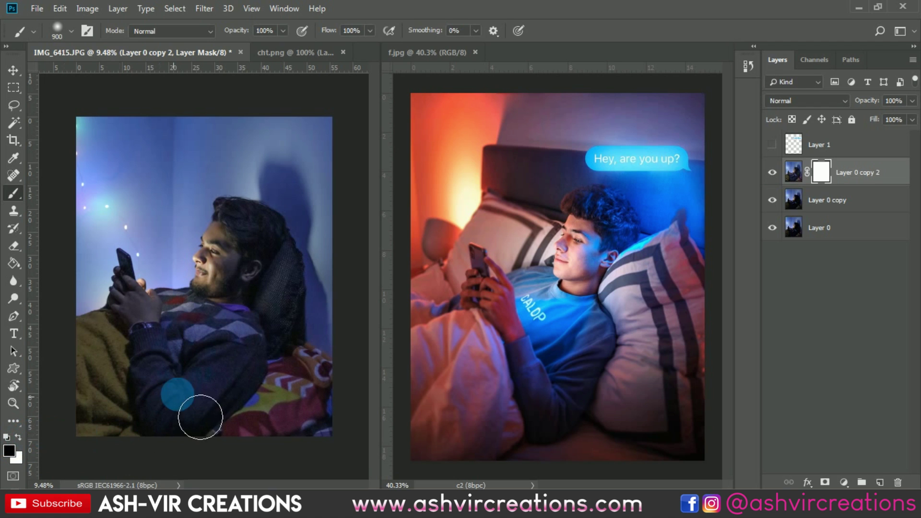
pyautogui.press(']')
pyautogui.press(']')
pyautogui.press(']')
pyautogui.press(']')
pyautogui.press(']')
pyautogui.press(']')
pyautogui.press(']')
pyautogui.click(247, 31)
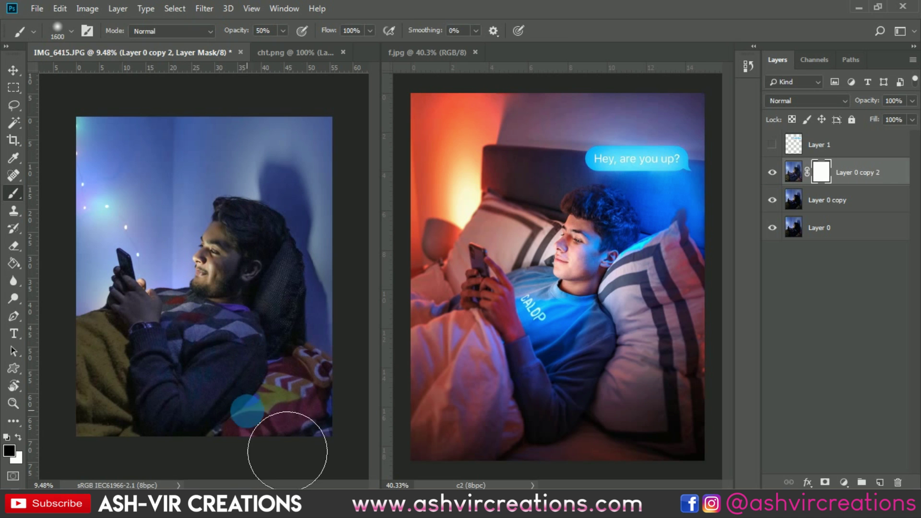
pyautogui.press(']')
pyautogui.press(']')
pyautogui.press(']')
pyautogui.press(']')
pyautogui.press(']')
# - Softly paint out the bottom of the photo on the layer mask
pyautogui.moveTo(278, 431)
pyautogui.mouseDown()
pyautogui.moveTo(232, 448)
pyautogui.moveTo(370, 478)
pyautogui.moveTo(411, 463)
pyautogui.moveTo(406, 473)
pyautogui.moveTo(351, 469)
pyautogui.mouseUp()
pyautogui.press('v')
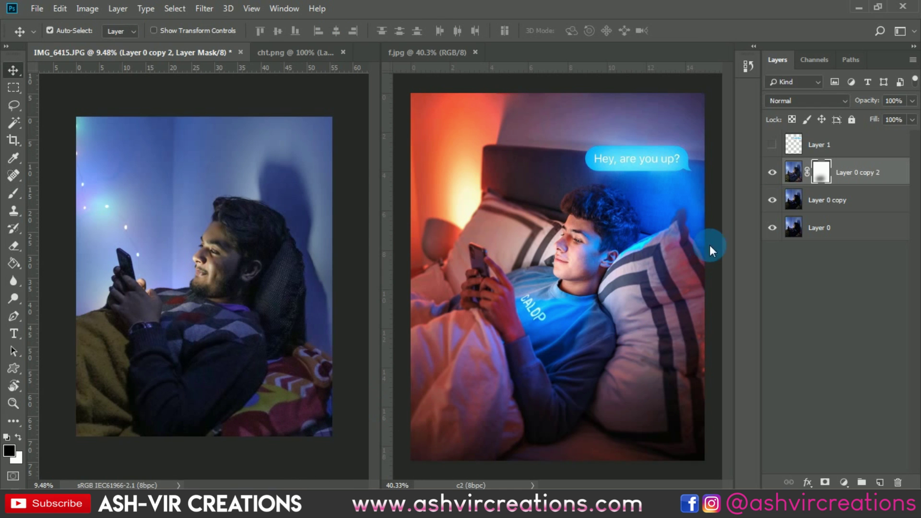
pyautogui.press('b')
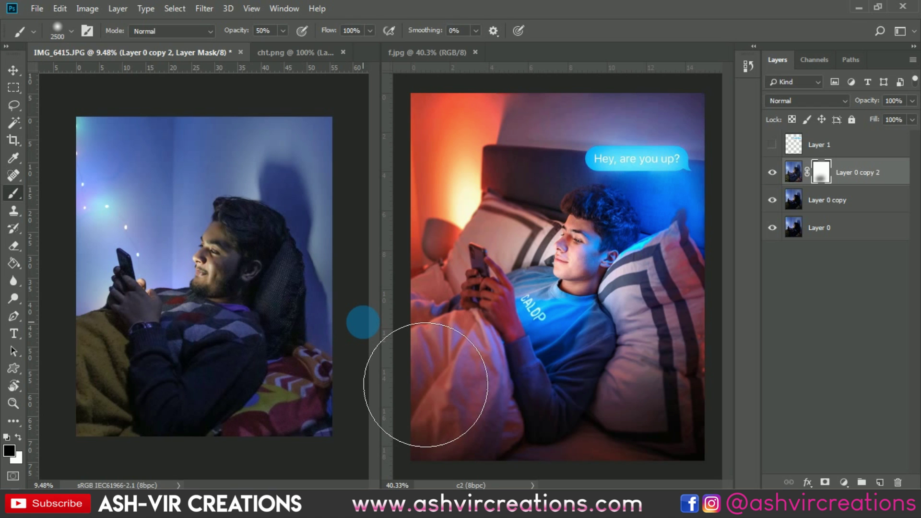
pyautogui.press('v')
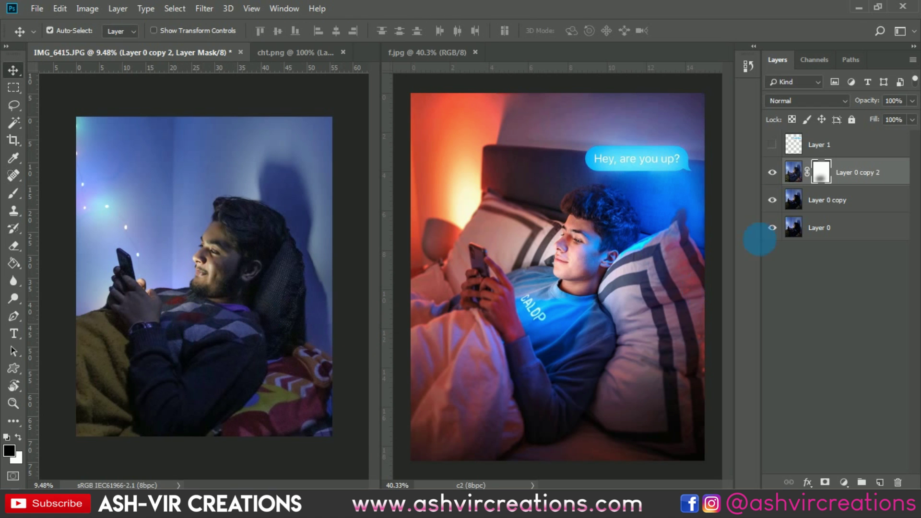
pyautogui.click(772, 173)
pyautogui.click(772, 173)
pyautogui.click(772, 173)
pyautogui.click(772, 172)
pyautogui.scroll(4, 207, 257)
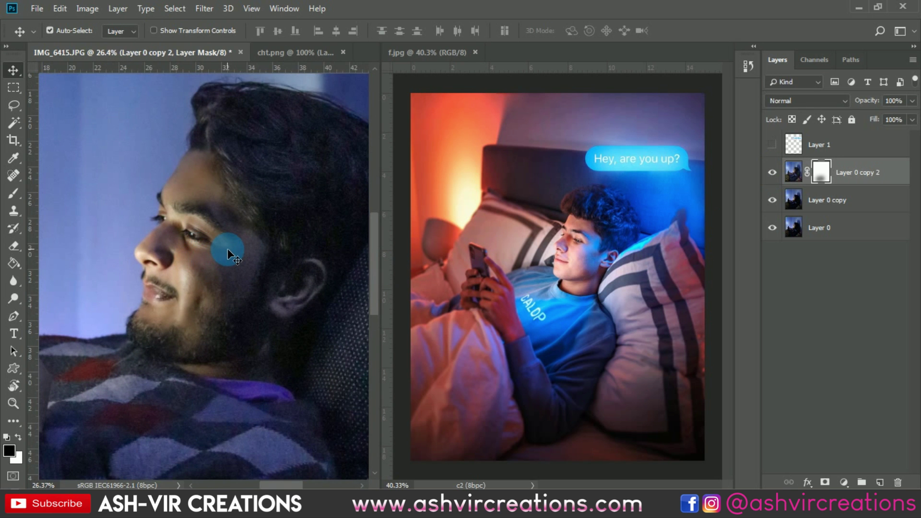
pyautogui.scroll(1, 227, 248)
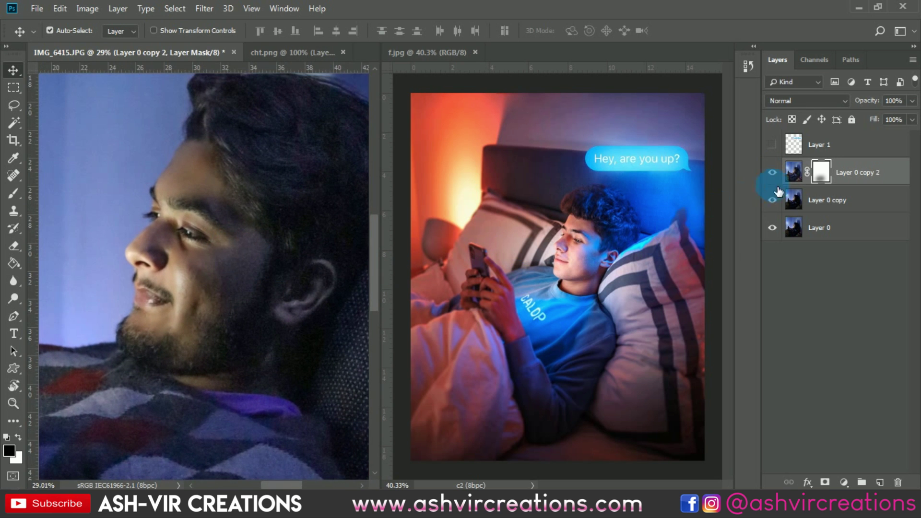
pyautogui.click(793, 172)
pyautogui.click(13, 175)
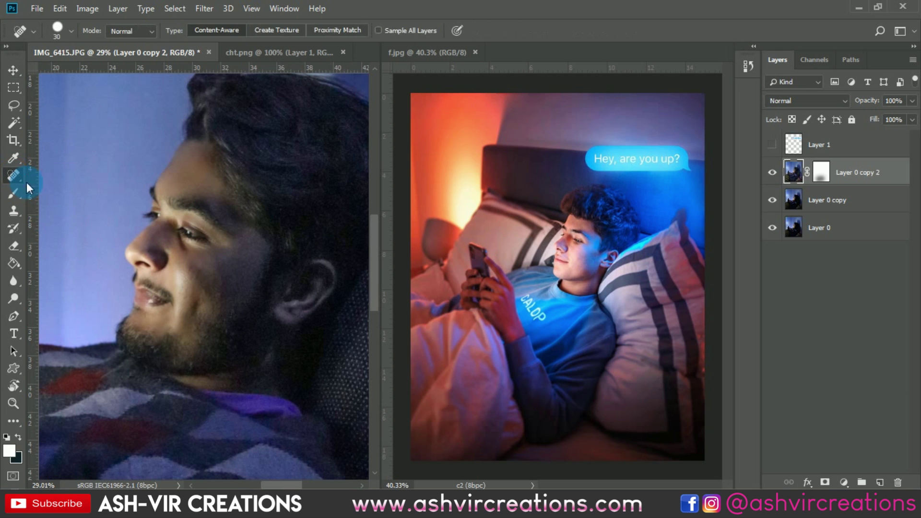
pyautogui.scroll(2, 233, 298)
pyautogui.click(227, 281)
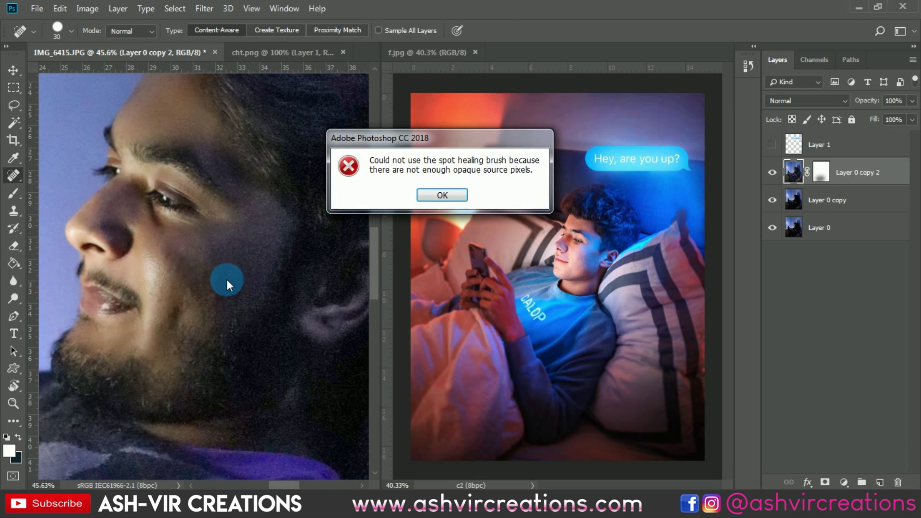
pyautogui.click(441, 195)
pyautogui.rightClick(13, 175)
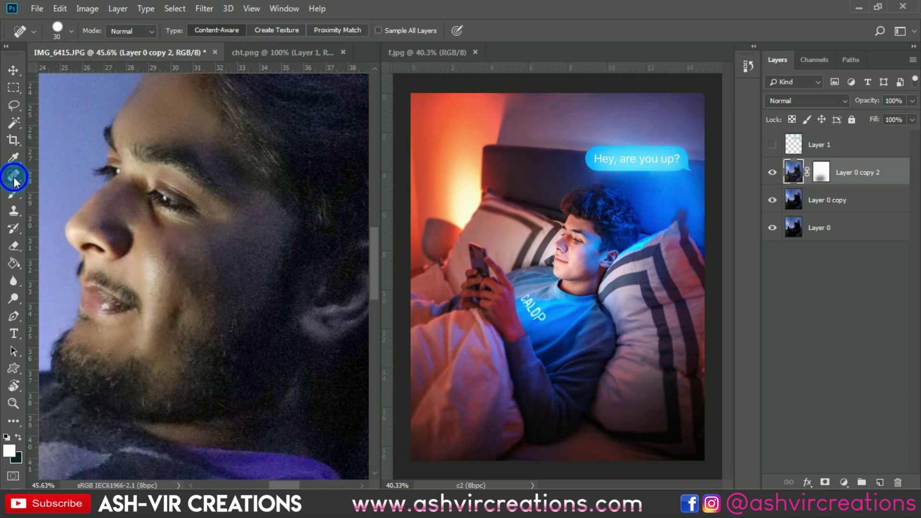
pyautogui.click(57, 180)
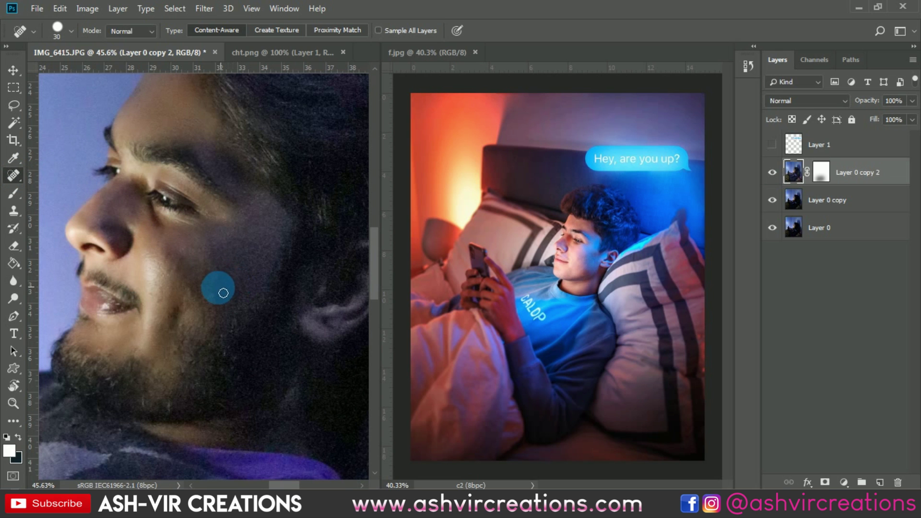
pyautogui.click(221, 295)
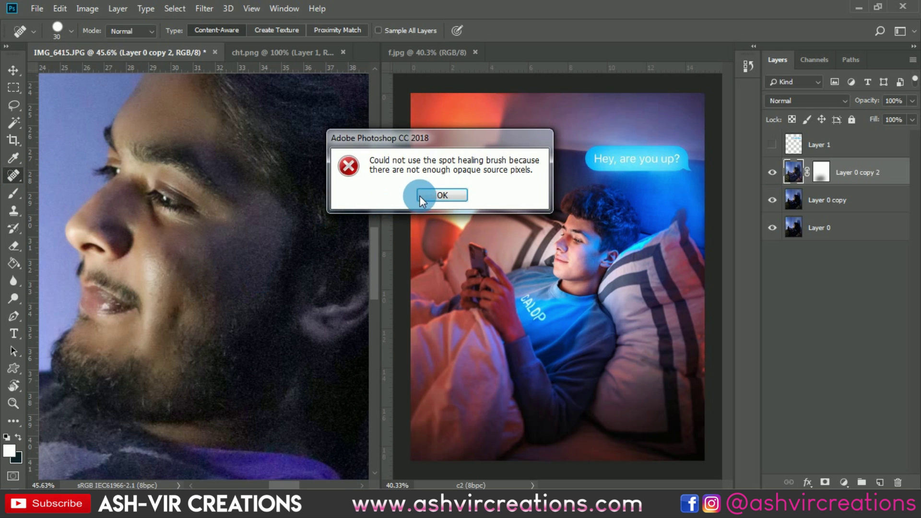
pyautogui.click(435, 195)
pyautogui.scroll(-3, 230, 267)
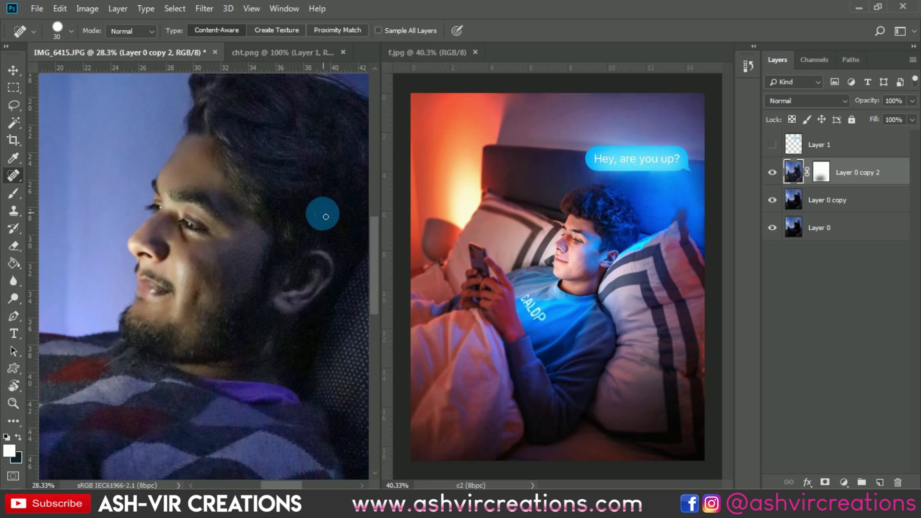
pyautogui.scroll(-1, 319, 212)
pyautogui.scroll(-1, 321, 214)
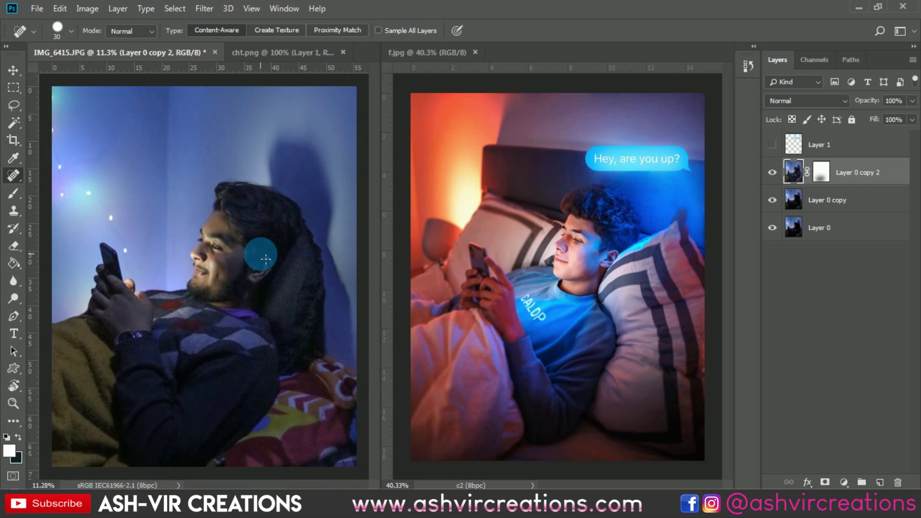
pyautogui.scroll(-1, 266, 259)
pyautogui.press('v')
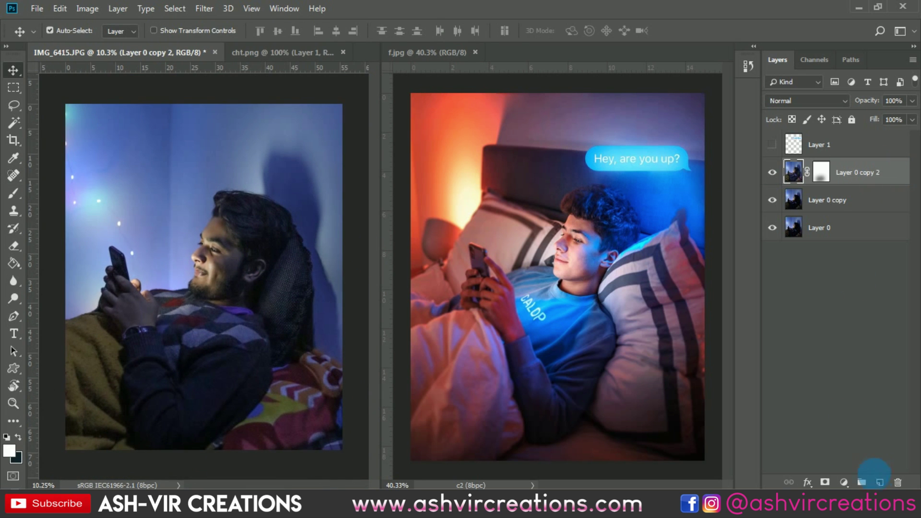
# - Create a new layer and sample the cyan light from the f.jpg reference with a 2000 px brush
pyautogui.click(879, 482)
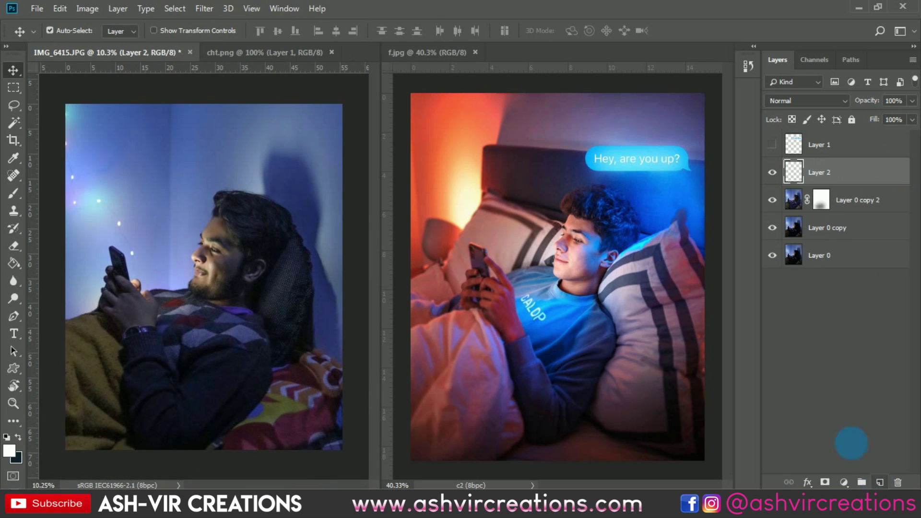
pyautogui.click(19, 193)
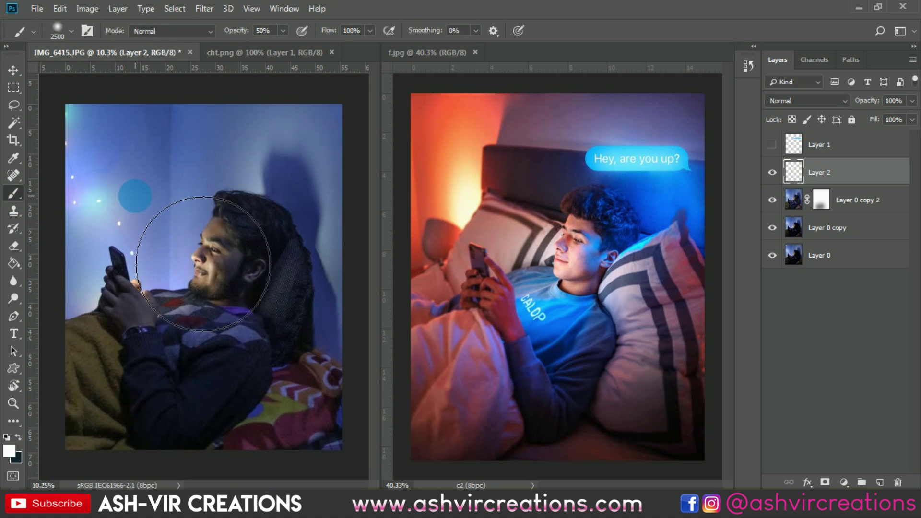
pyautogui.press('[')
pyautogui.press('[')
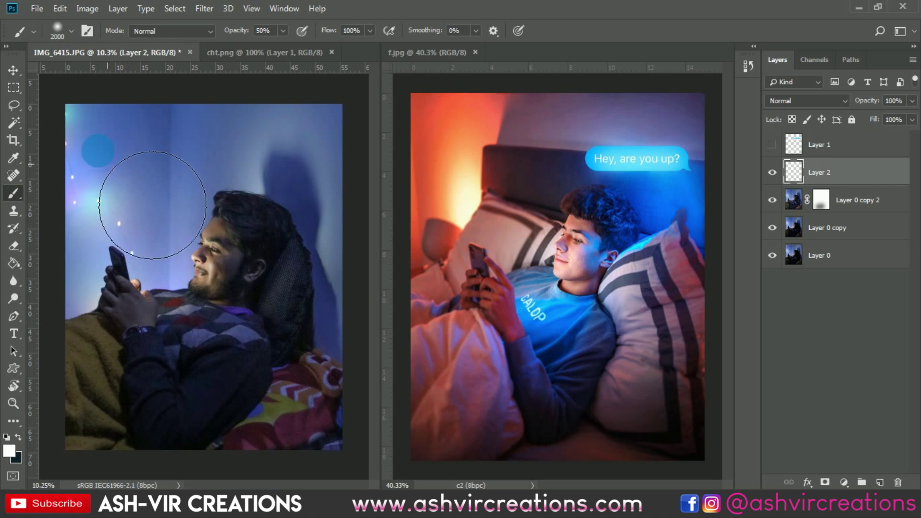
pyautogui.press('alt')
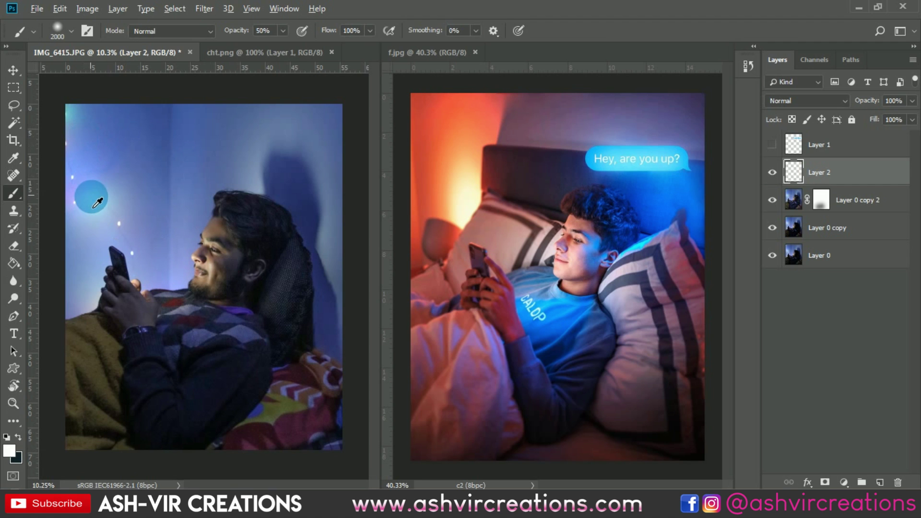
pyautogui.moveTo(100, 206); pyautogui.dragTo(640, 253)
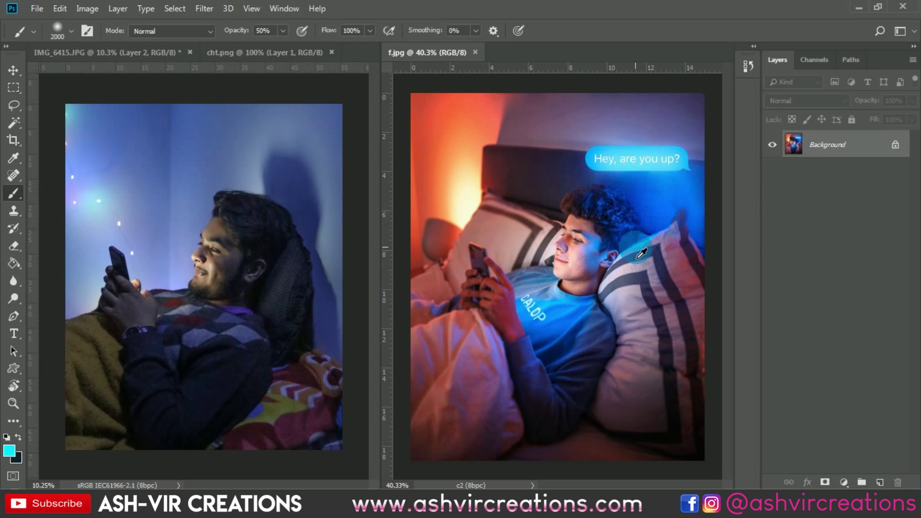
pyautogui.click(257, 230)
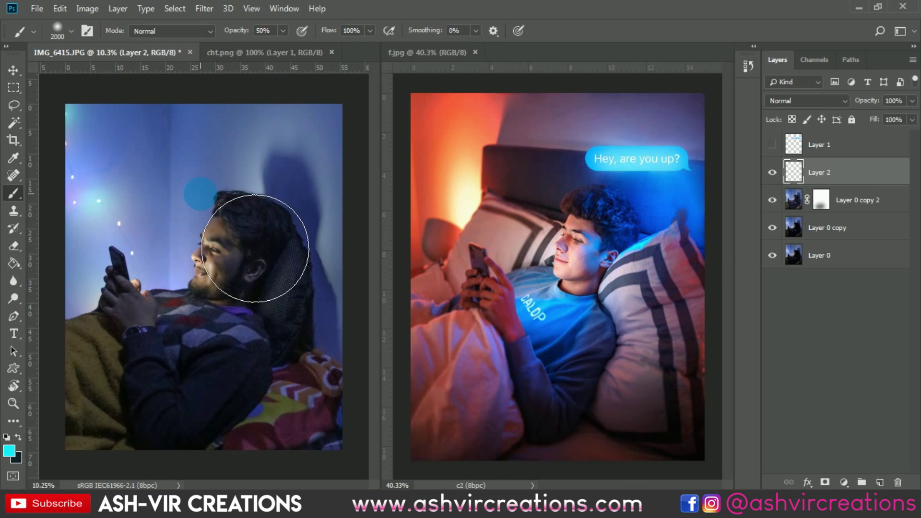
# - Paint a soft cyan dab over the man's face and neck on the new layer
pyautogui.click(253, 332)
pyautogui.moveTo(252, 332); pyautogui.dragTo(272, 329)
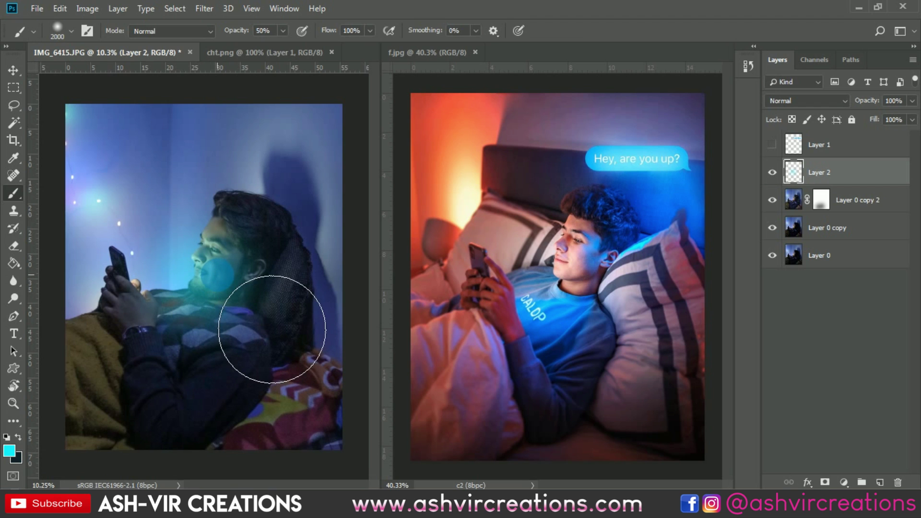
pyautogui.hotkey('ctrl', 'z')
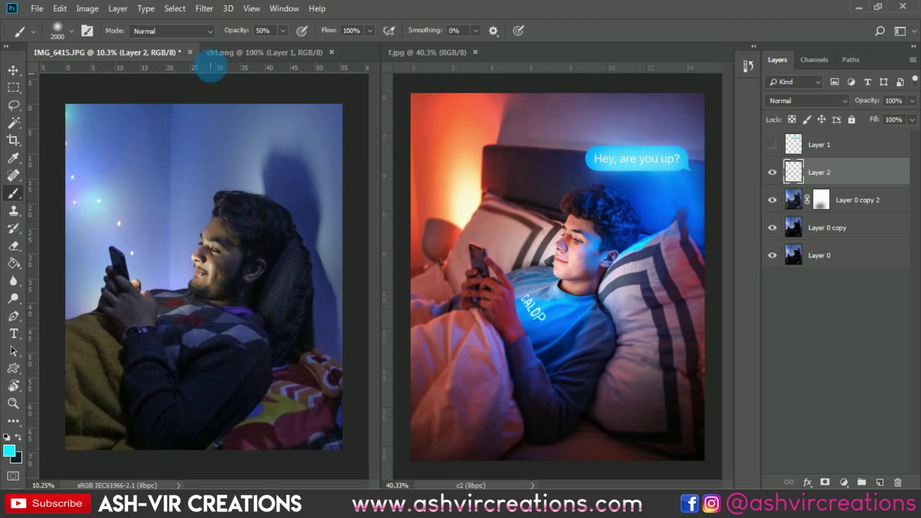
pyautogui.press('p')
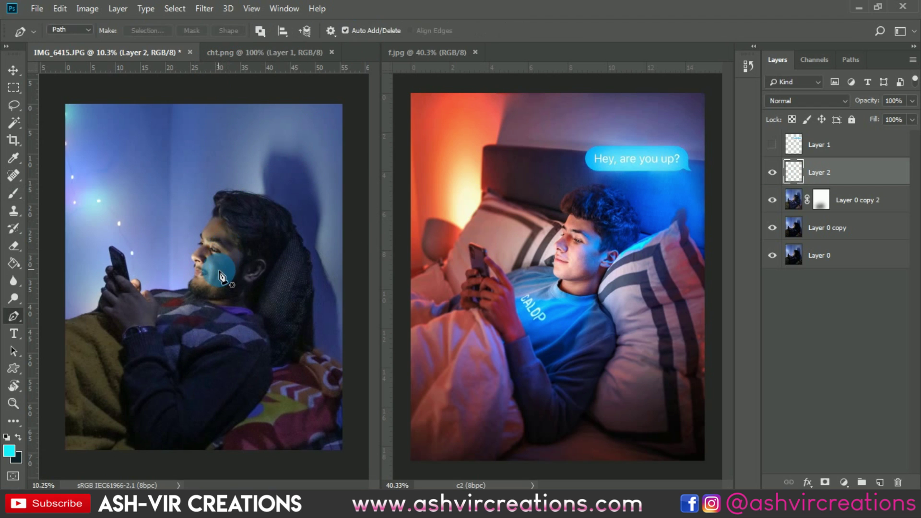
pyautogui.press('b')
pyautogui.click(228, 288)
pyautogui.click(801, 101)
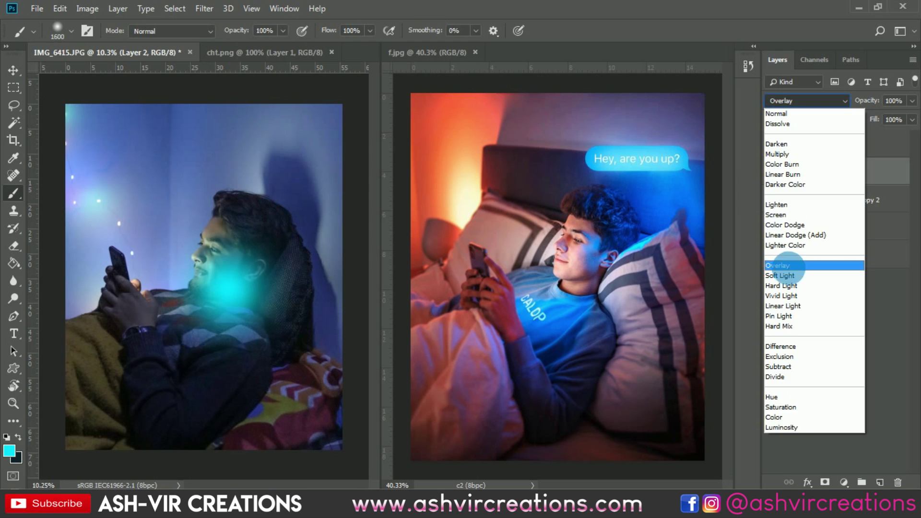
# - Set Layer 2 to Overlay and scale the cyan glow to about 134%, centred over the face
pyautogui.click(786, 268)
pyautogui.hotkey('ctrl', 't')
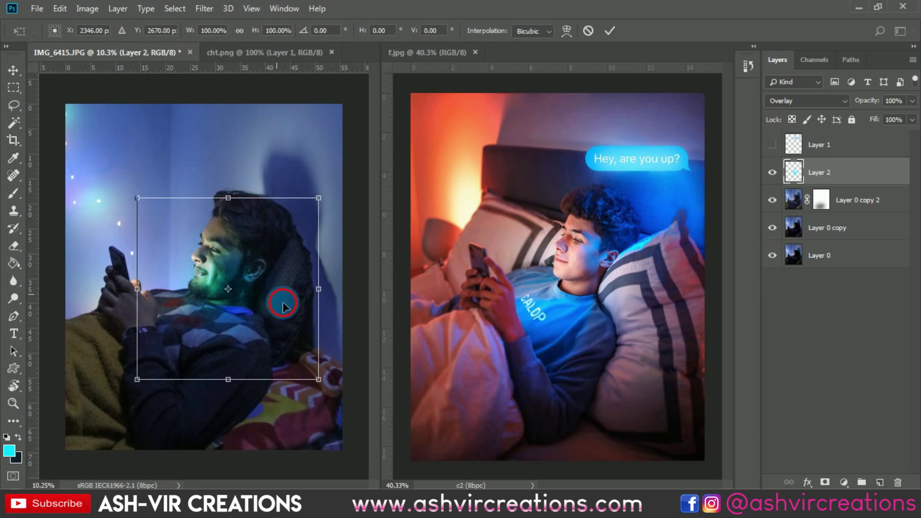
pyautogui.moveTo(277, 298); pyautogui.dragTo(312, 325)
pyautogui.moveTo(355, 228); pyautogui.dragTo(390, 206)
pyautogui.moveTo(307, 280); pyautogui.dragTo(270, 299)
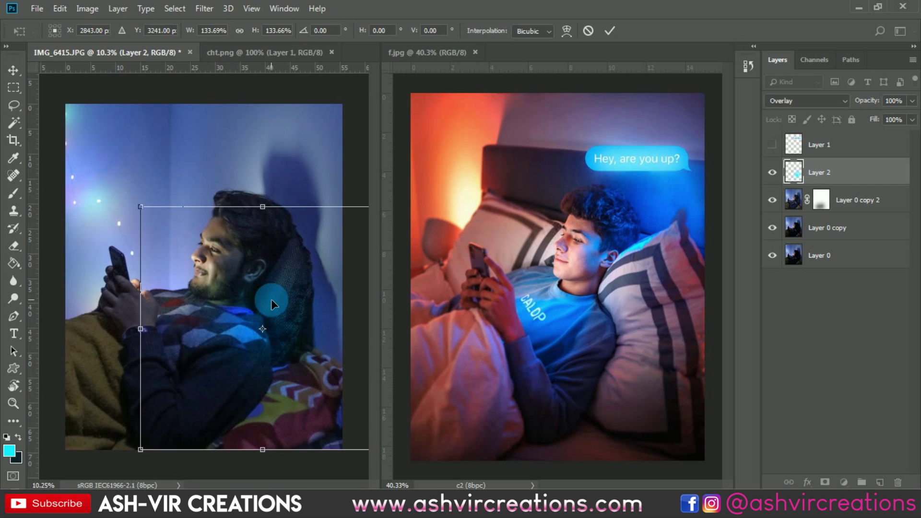
pyautogui.press('Return')
# - Duplicate the cyan glow layer as Layer 2 copy and compare it on and off
pyautogui.press('b')
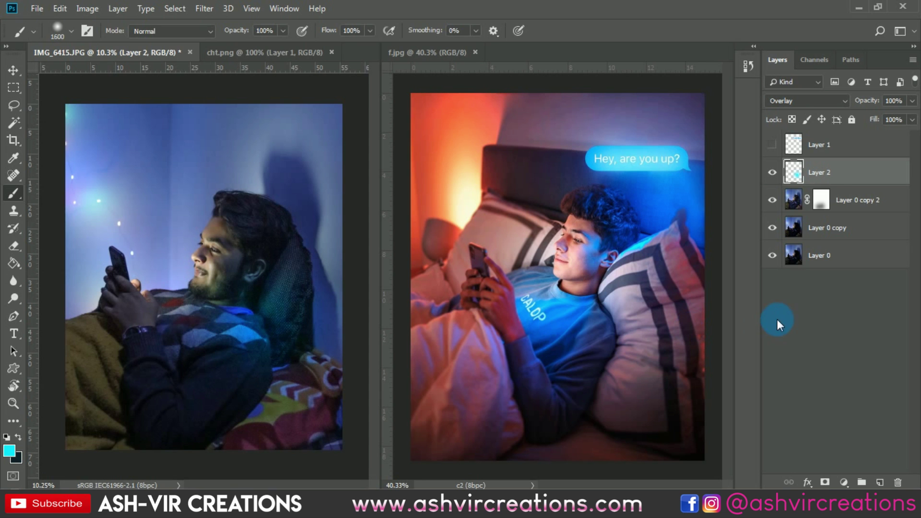
pyautogui.rightClick(828, 171)
pyautogui.click(704, 71)
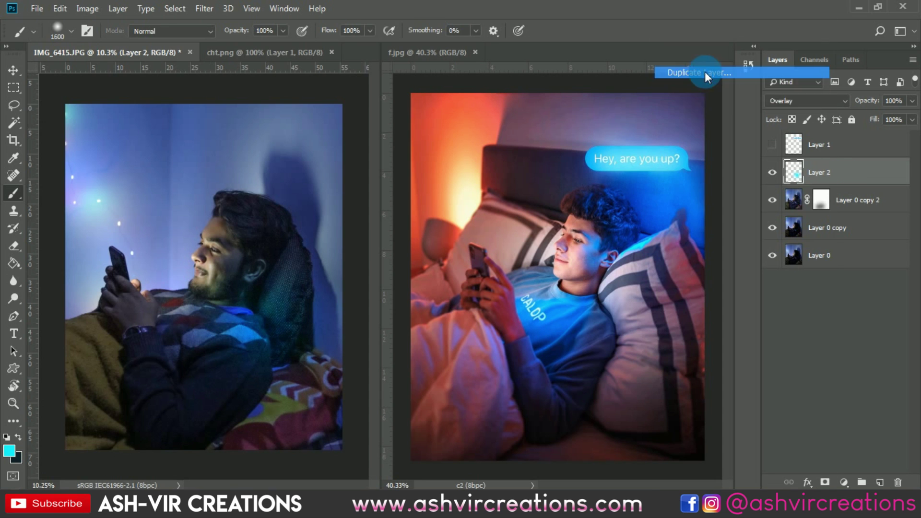
pyautogui.click(572, 128)
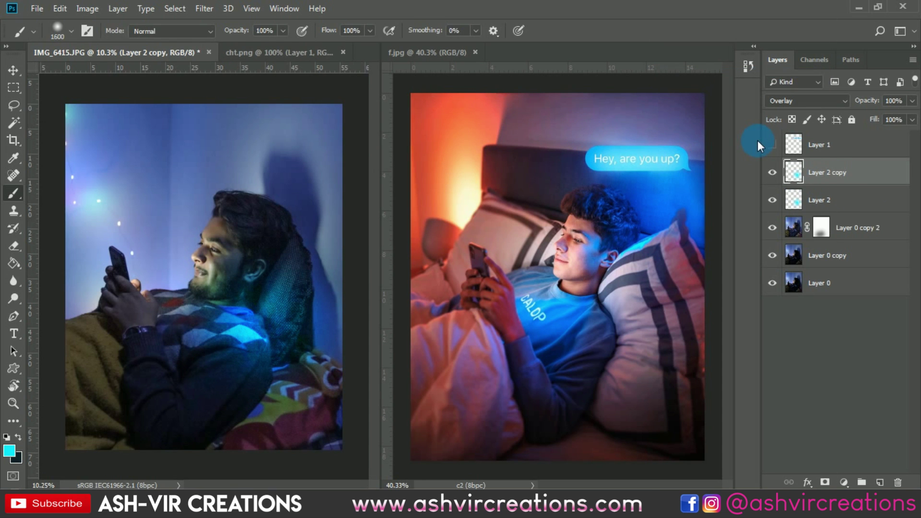
pyautogui.click(790, 172)
pyautogui.click(772, 173)
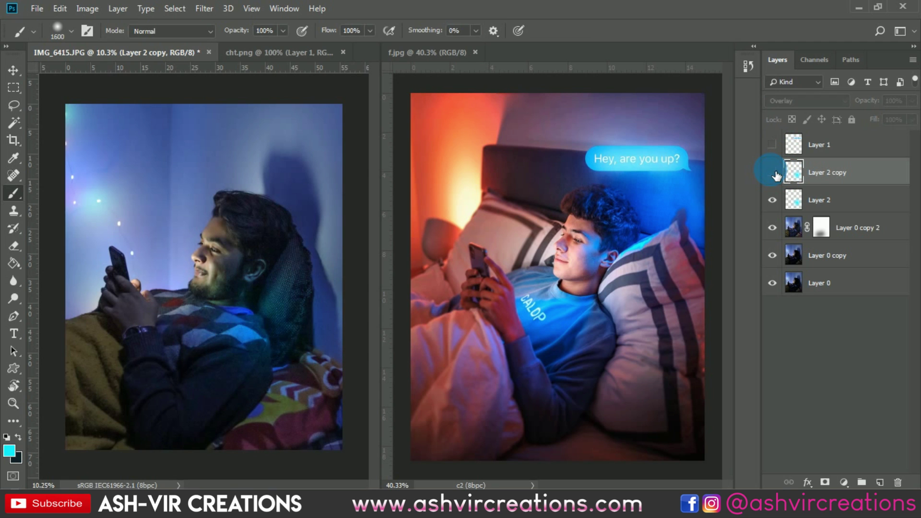
pyautogui.click(773, 173)
pyautogui.click(772, 172)
# - Try Soft Light and then Hue blending on the glow copy
pyautogui.click(795, 98)
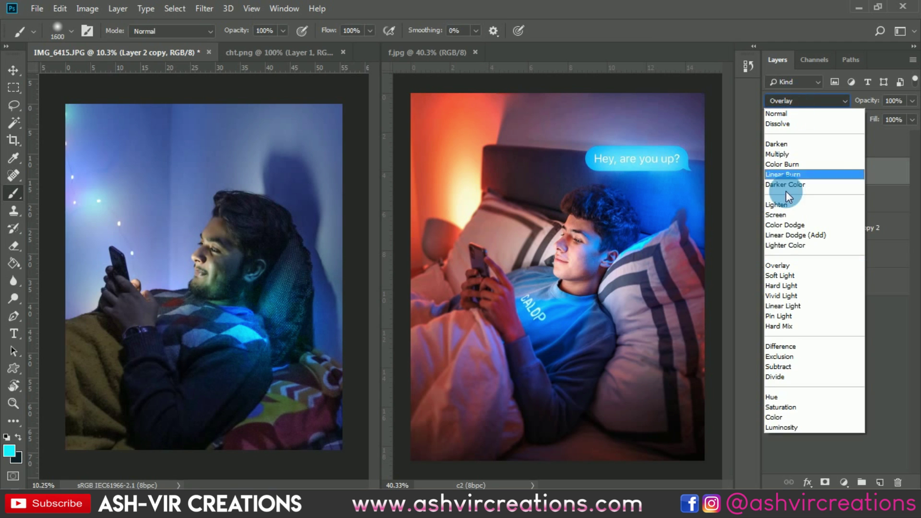
pyautogui.click(778, 267)
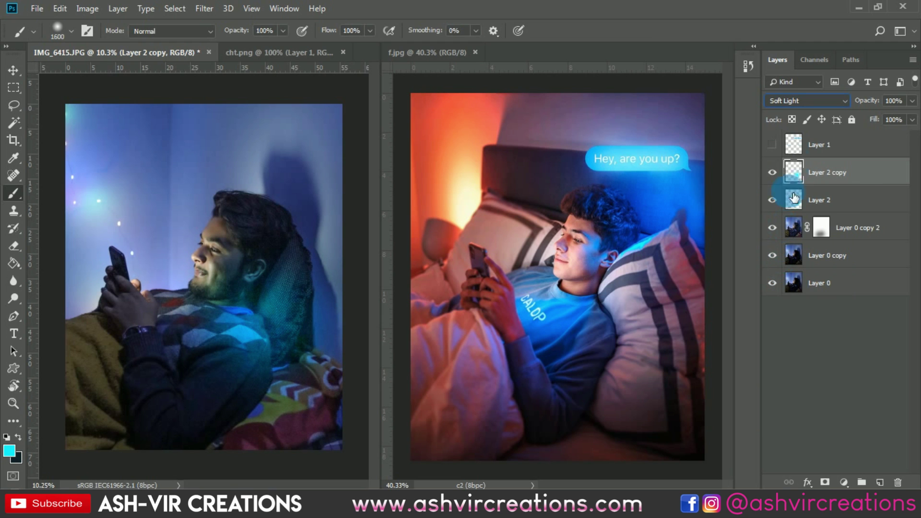
pyautogui.click(795, 99)
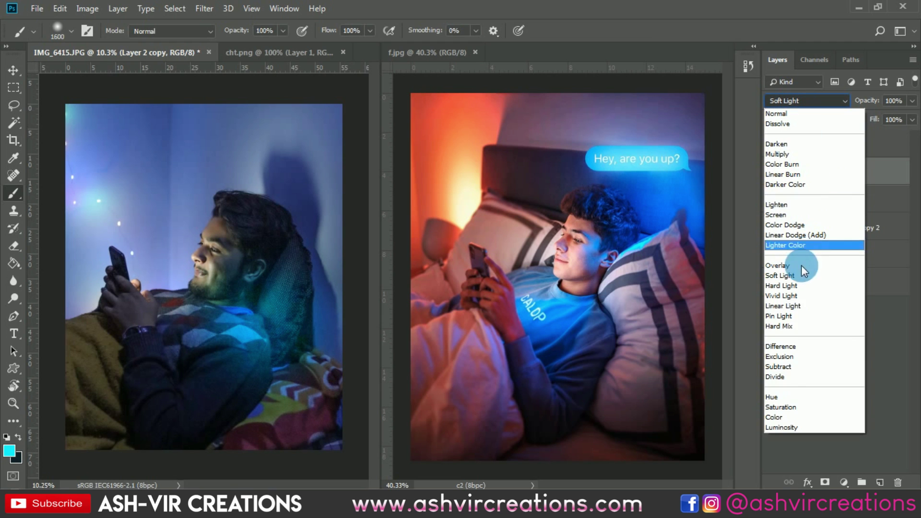
pyautogui.click(780, 395)
pyautogui.click(783, 171)
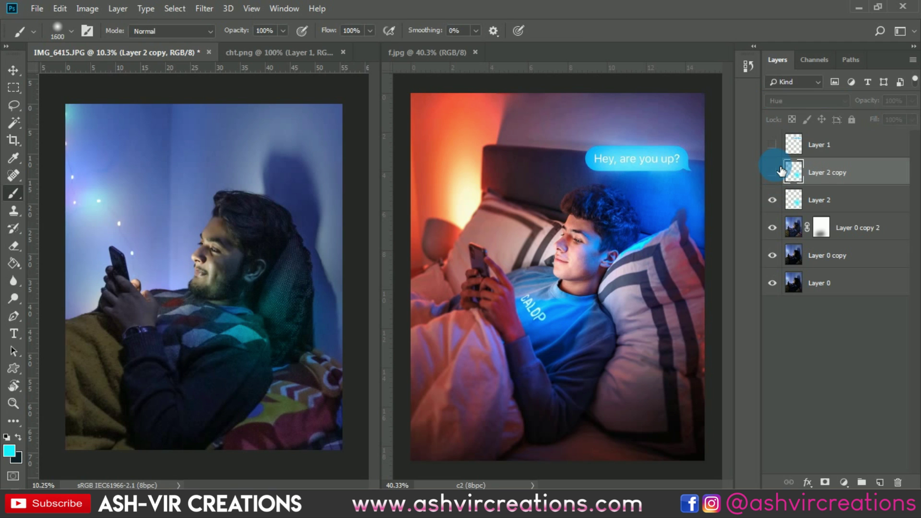
pyautogui.click(780, 170)
pyautogui.click(772, 171)
# - Try Saturation blending on the glow copy, toggling it repeatedly to compare
pyautogui.click(792, 102)
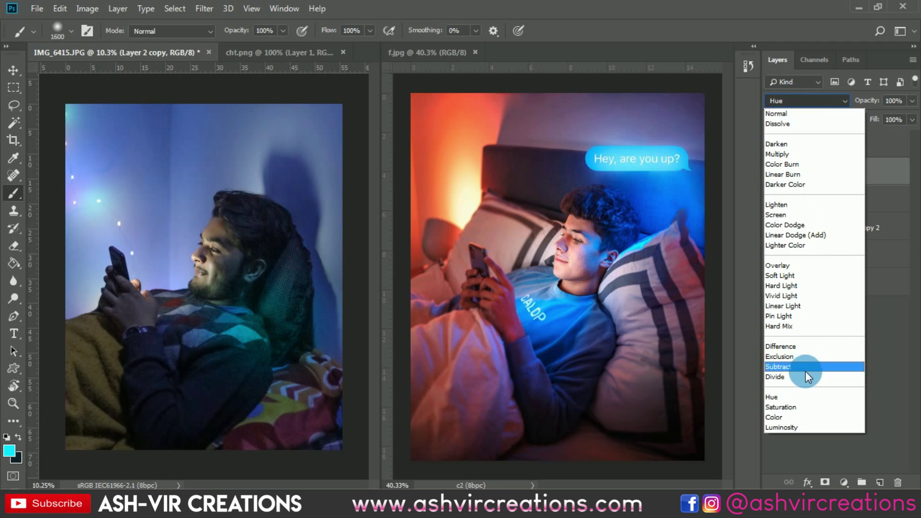
pyautogui.click(797, 403)
pyautogui.click(773, 172)
pyautogui.click(773, 172)
pyautogui.click(774, 172)
pyautogui.click(773, 172)
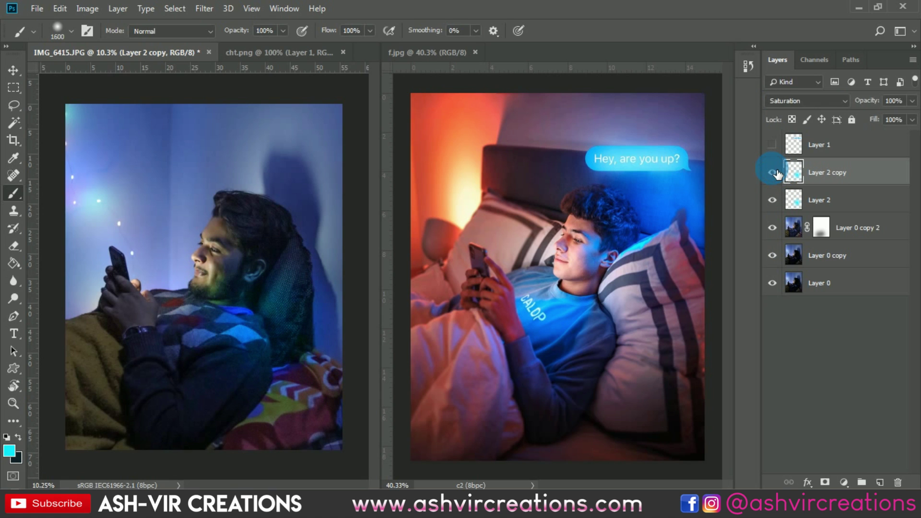
pyautogui.click(773, 172)
pyautogui.click(773, 172)
pyautogui.click(773, 172)
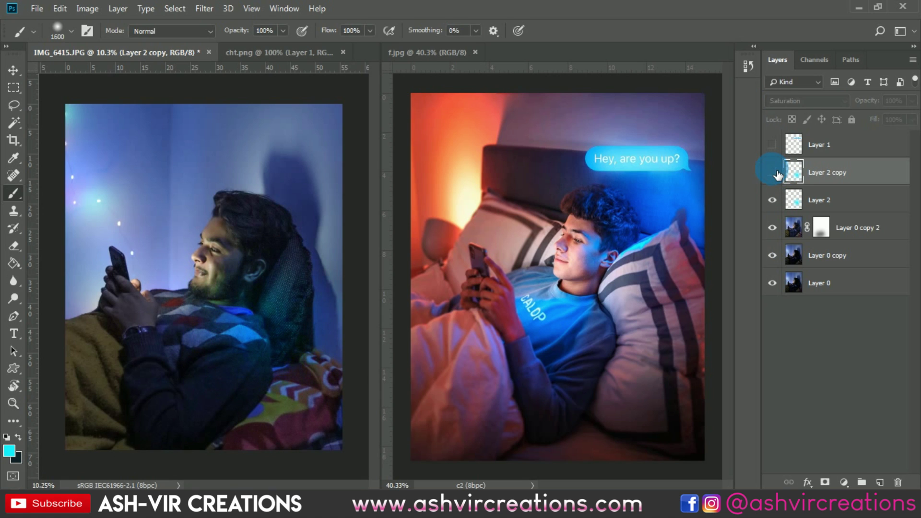
pyautogui.click(773, 172)
pyautogui.click(773, 172)
pyautogui.click(773, 172)
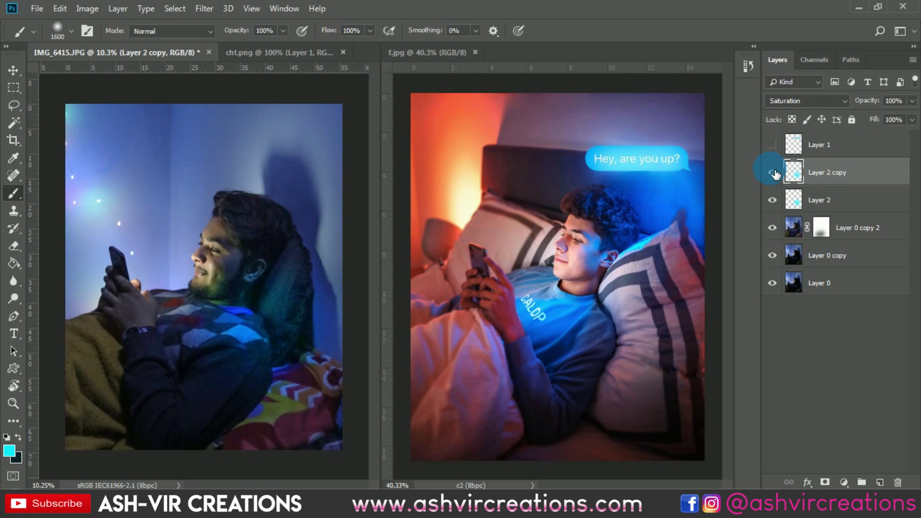
# - Try Multiply, then settle on Overlay for the glow copy and zoom in
pyautogui.click(781, 101)
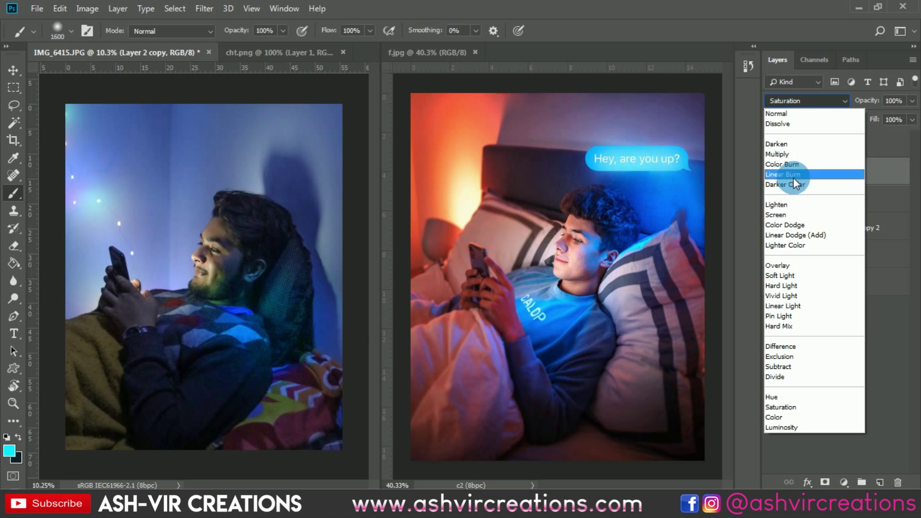
pyautogui.click(794, 153)
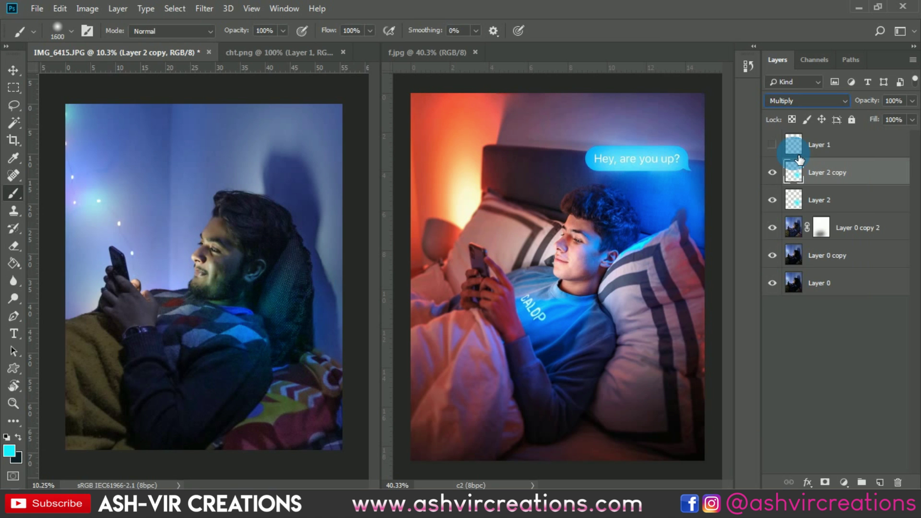
pyautogui.click(790, 110)
pyautogui.click(789, 263)
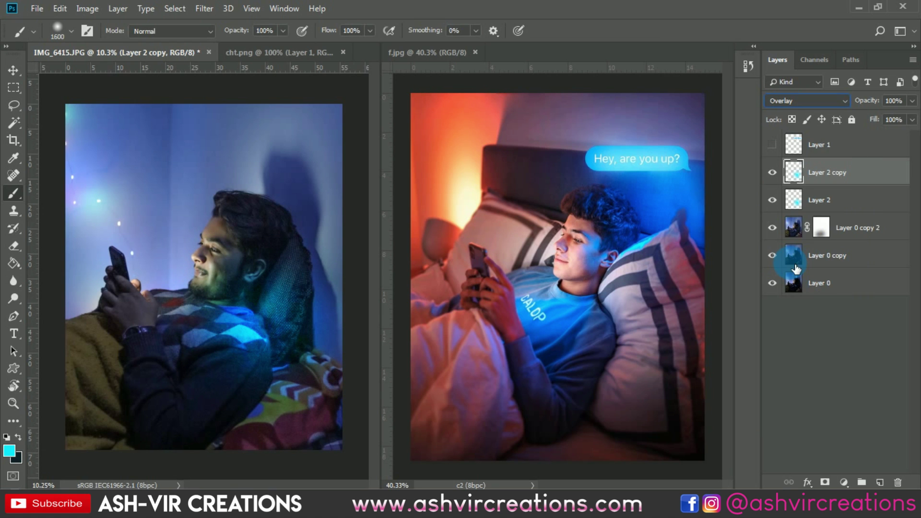
pyautogui.click(772, 172)
pyautogui.click(772, 172)
pyautogui.hotkey('ctrl', '+')
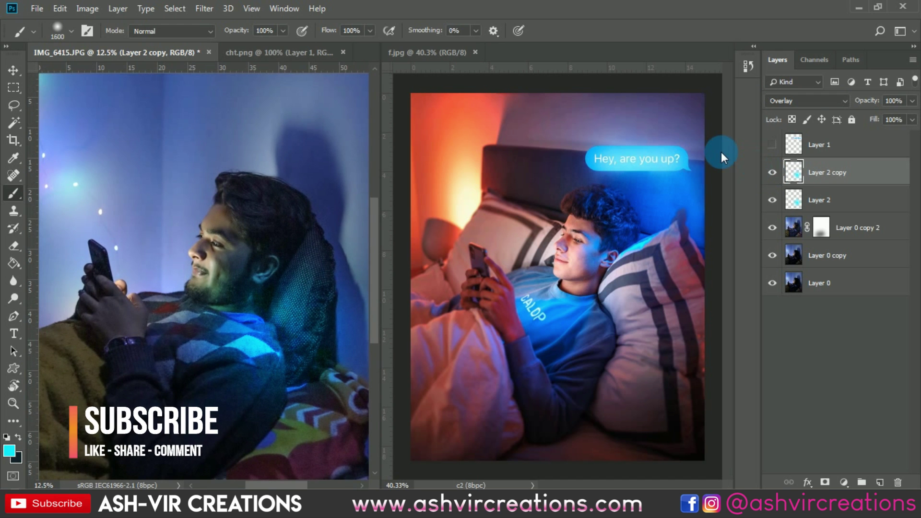
pyautogui.hotkey('ctrl', '+')
pyautogui.hotkey('ctrl', '+')
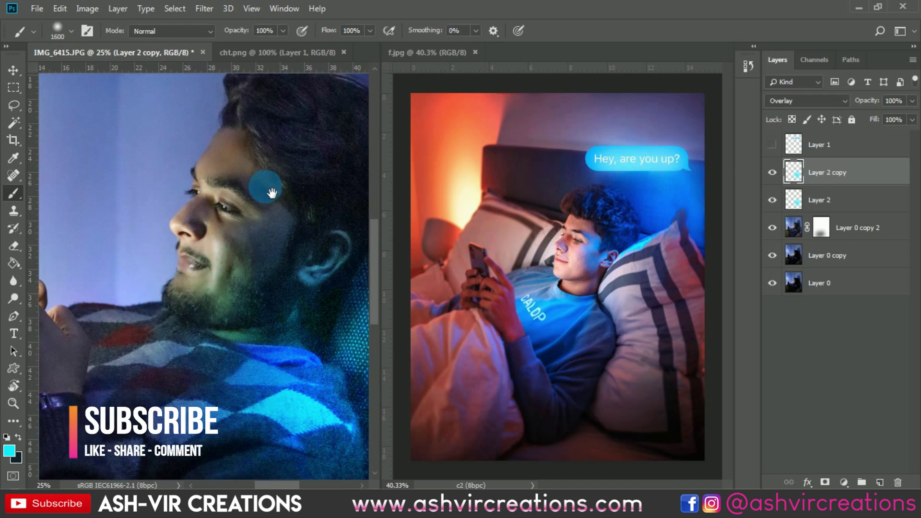
pyautogui.moveTo(272, 192); pyautogui.dragTo(233, 137)
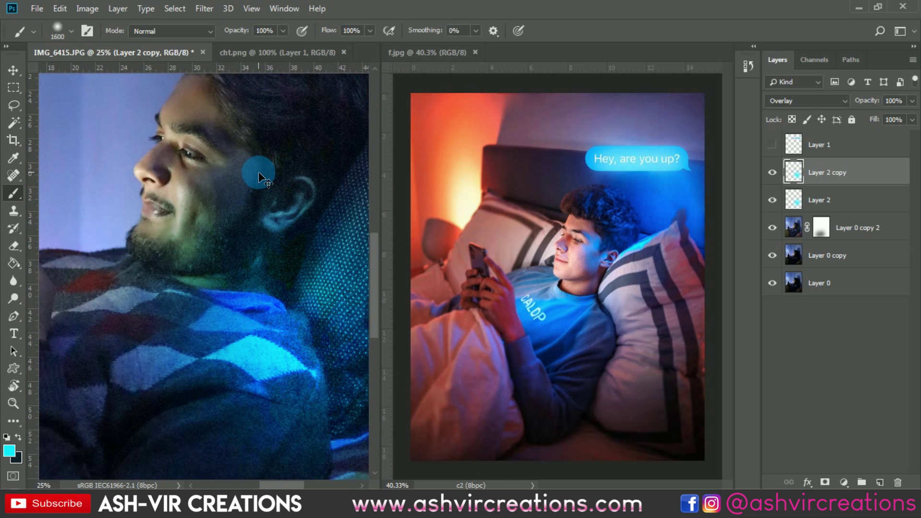
pyautogui.hotkey('ctrl', '-')
pyautogui.hotkey('ctrl', '-')
pyautogui.hotkey('ctrl', '-')
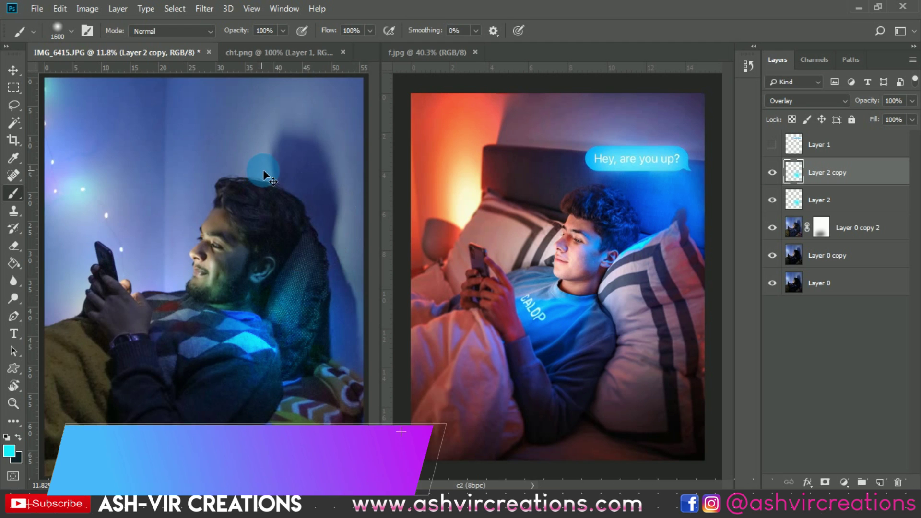
pyautogui.moveTo(297, 205)
pyautogui.mouseDown()
pyautogui.moveTo(251, 164)
pyautogui.moveTo(265, 166)
pyautogui.moveTo(326, 259)
pyautogui.mouseUp()
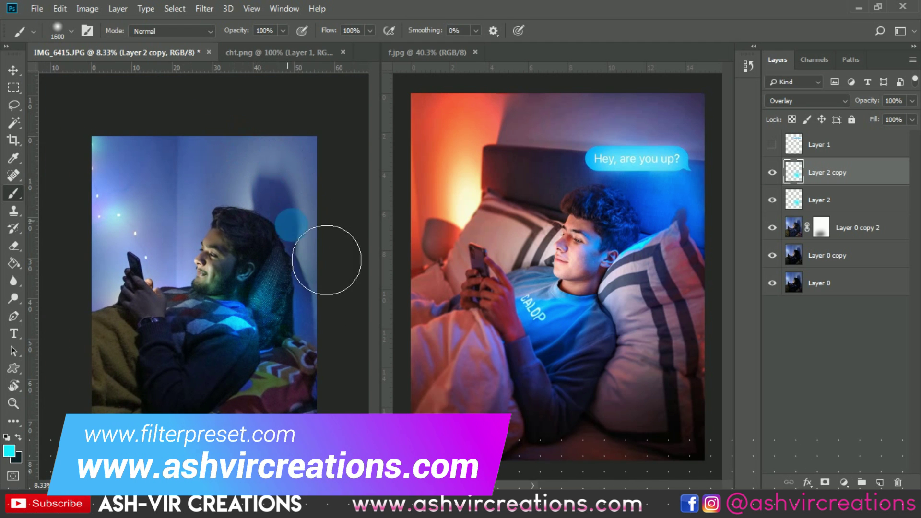
# - On new Layer 3, paint a cyan glow behind the head, blend it Overlay and shift it right
pyautogui.click(881, 482)
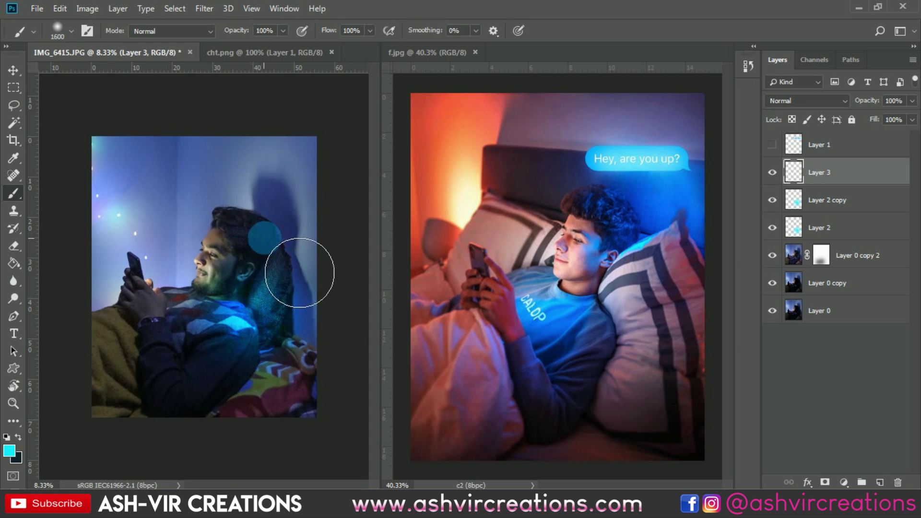
pyautogui.click(263, 236)
pyautogui.click(782, 102)
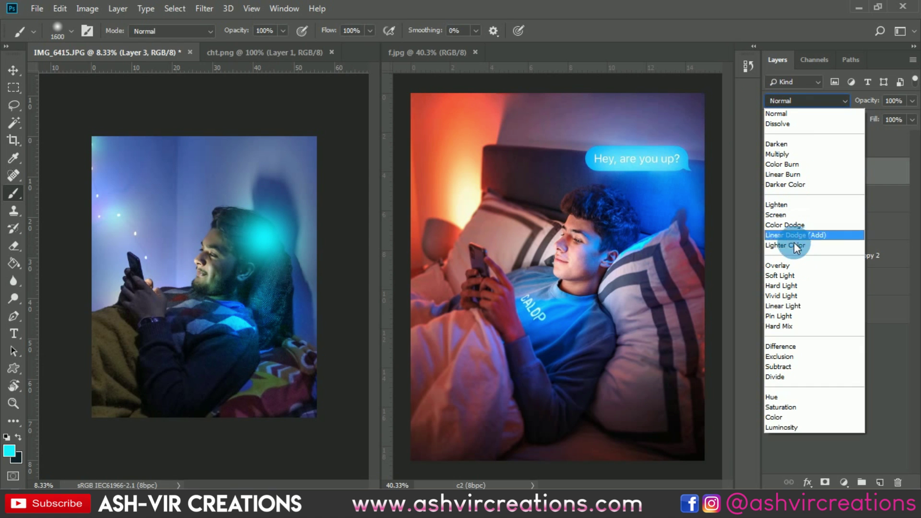
pyautogui.click(796, 266)
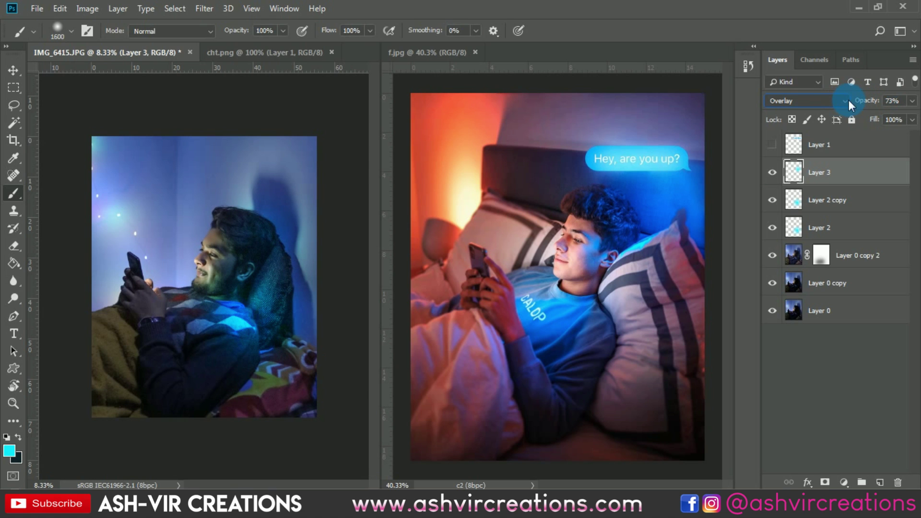
pyautogui.hotkey('ctrl', 't')
pyautogui.moveTo(242, 211); pyautogui.dragTo(250, 222)
pyautogui.press('Return')
pyautogui.press('b')
pyautogui.scroll(3, 247, 212)
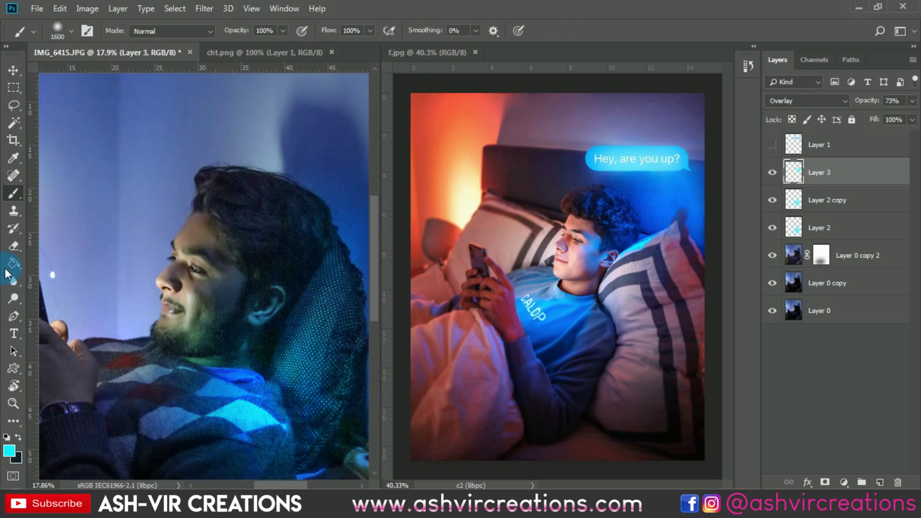
# - Erase the cyan glow off the cheek and ear on Layer 3 with a 600 px soft eraser
pyautogui.click(10, 246)
pyautogui.rightClick(192, 234)
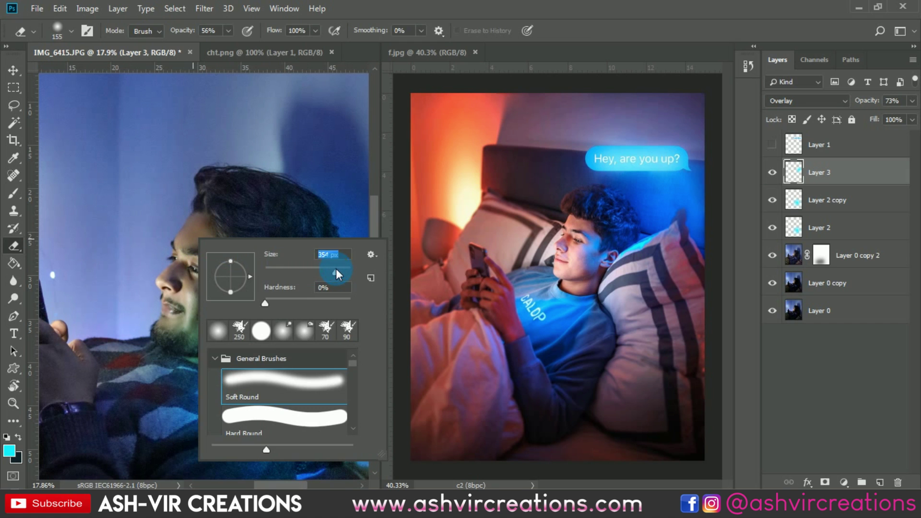
pyautogui.click(190, 33)
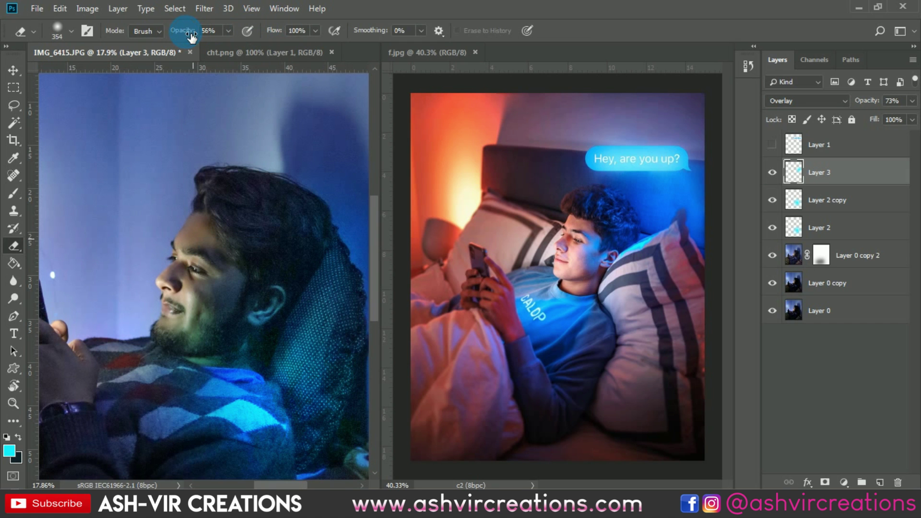
pyautogui.click(203, 245)
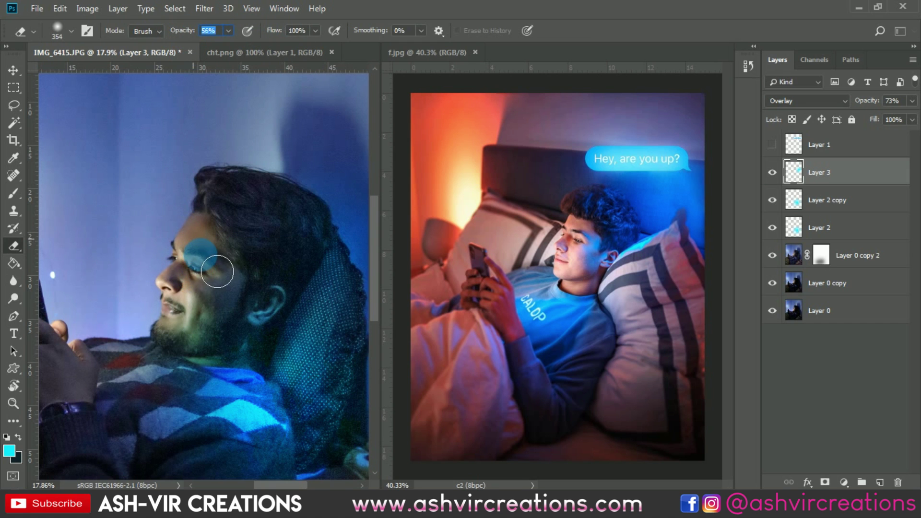
pyautogui.rightClick(271, 260)
pyautogui.moveTo(349, 280); pyautogui.dragTo(357, 280)
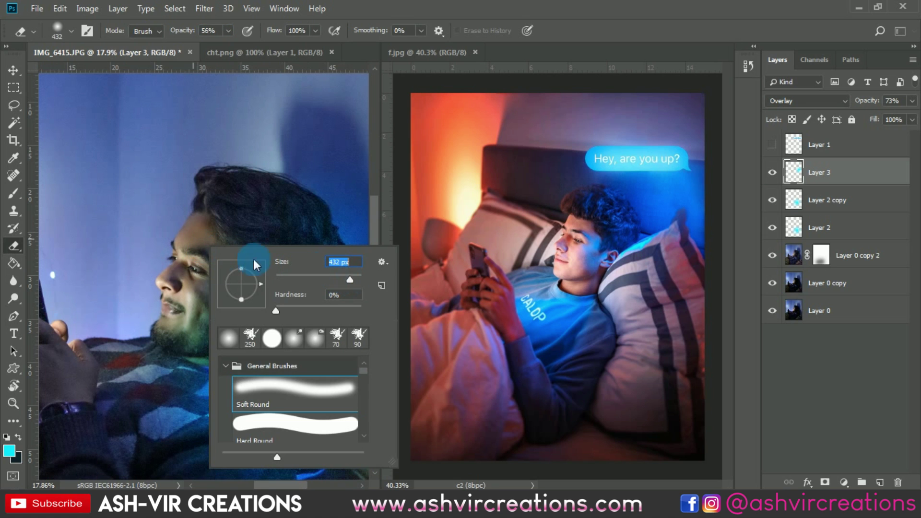
pyautogui.click(205, 259)
pyautogui.moveTo(200, 235)
pyautogui.mouseDown()
pyautogui.moveTo(232, 267)
pyautogui.moveTo(260, 263)
pyautogui.moveTo(248, 309)
pyautogui.mouseUp()
# - Erase the blue patch from the cheek on Layer 2 copy and Layer 2 at 100% strength
pyautogui.click(795, 216)
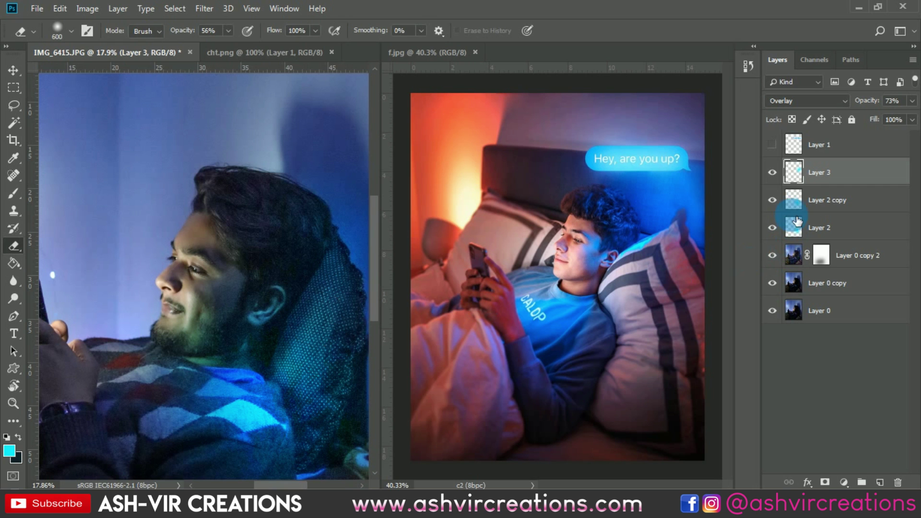
pyautogui.click(773, 200)
pyautogui.click(819, 200)
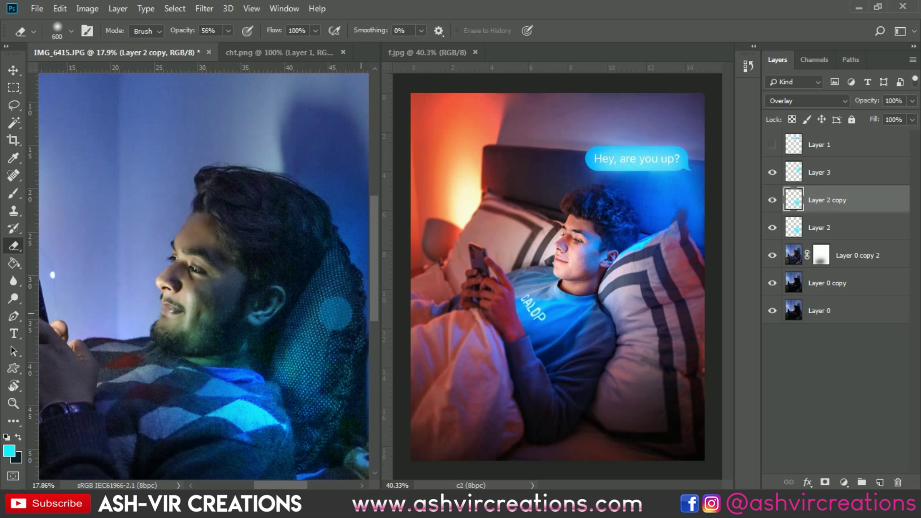
pyautogui.moveTo(233, 312)
pyautogui.mouseDown()
pyautogui.moveTo(210, 335)
pyautogui.moveTo(251, 294)
pyautogui.moveTo(393, 308)
pyautogui.mouseUp()
pyautogui.click(795, 227)
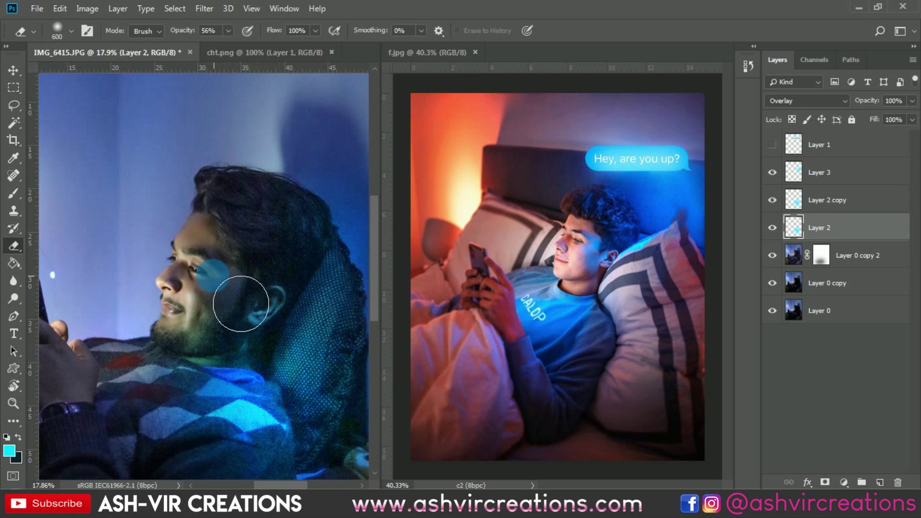
pyautogui.moveTo(237, 320)
pyautogui.mouseDown()
pyautogui.moveTo(212, 329)
pyautogui.moveTo(226, 329)
pyautogui.moveTo(211, 339)
pyautogui.moveTo(246, 291)
pyautogui.moveTo(219, 114)
pyautogui.mouseUp()
pyautogui.moveTo(187, 34); pyautogui.dragTo(257, 96)
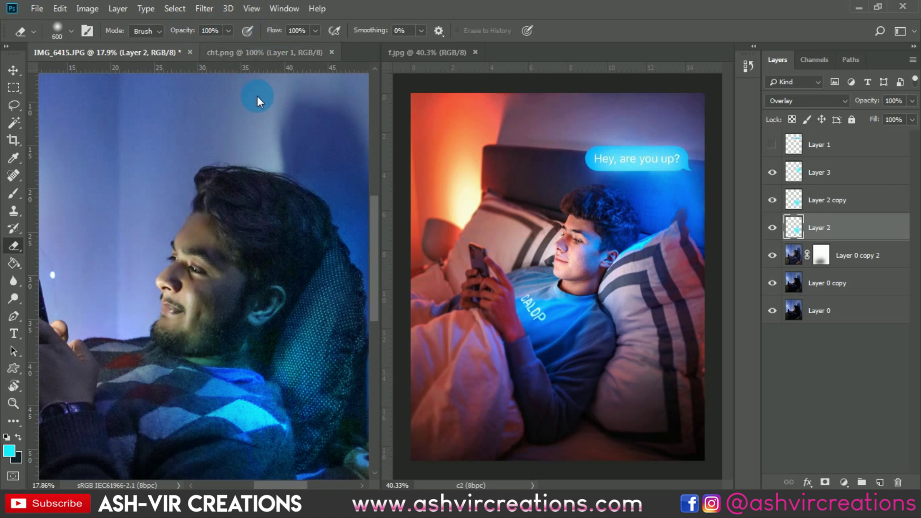
pyautogui.moveTo(237, 319)
pyautogui.mouseDown()
pyautogui.moveTo(212, 345)
pyautogui.moveTo(240, 298)
pyautogui.moveTo(247, 267)
pyautogui.moveTo(329, 307)
pyautogui.moveTo(240, 310)
pyautogui.moveTo(218, 342)
pyautogui.moveTo(201, 346)
pyautogui.moveTo(239, 293)
pyautogui.moveTo(236, 271)
pyautogui.moveTo(218, 344)
pyautogui.moveTo(241, 301)
pyautogui.moveTo(246, 311)
pyautogui.moveTo(230, 248)
pyautogui.mouseUp()
# - Erase the remaining blue glow from the cheek and toggle that layer to compare
pyautogui.click(823, 200)
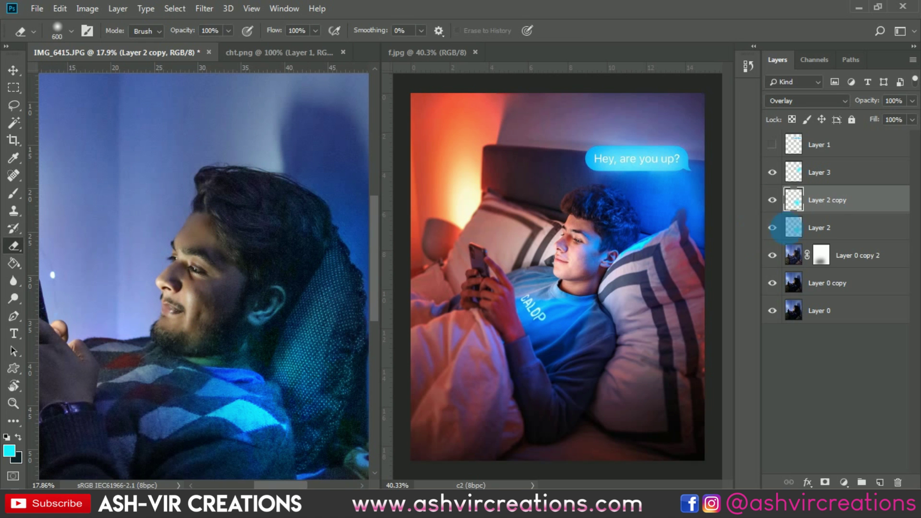
pyautogui.click(823, 173)
pyautogui.moveTo(247, 294)
pyautogui.mouseDown()
pyautogui.moveTo(233, 327)
pyautogui.moveTo(240, 268)
pyautogui.moveTo(249, 278)
pyautogui.mouseUp()
pyautogui.click(772, 173)
pyautogui.click(772, 173)
pyautogui.click(772, 173)
pyautogui.click(772, 173)
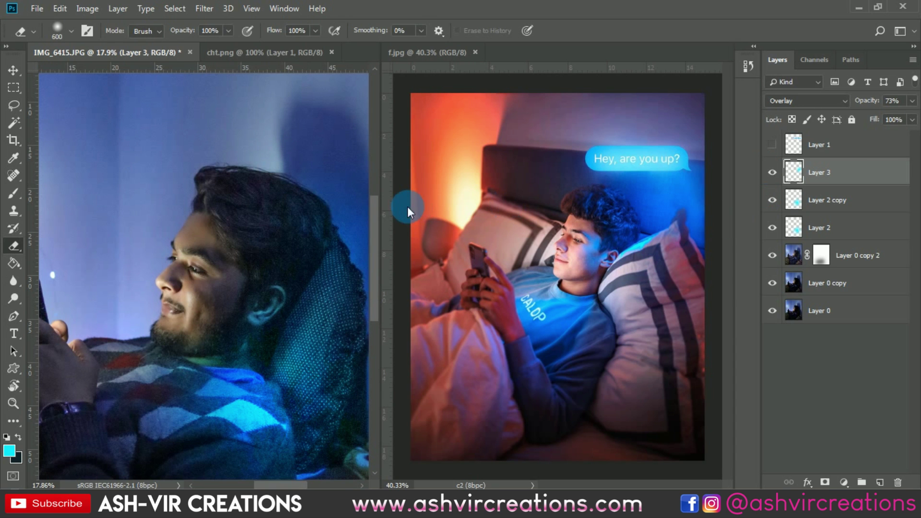
pyautogui.press('v')
pyautogui.scroll(-3, 209, 192)
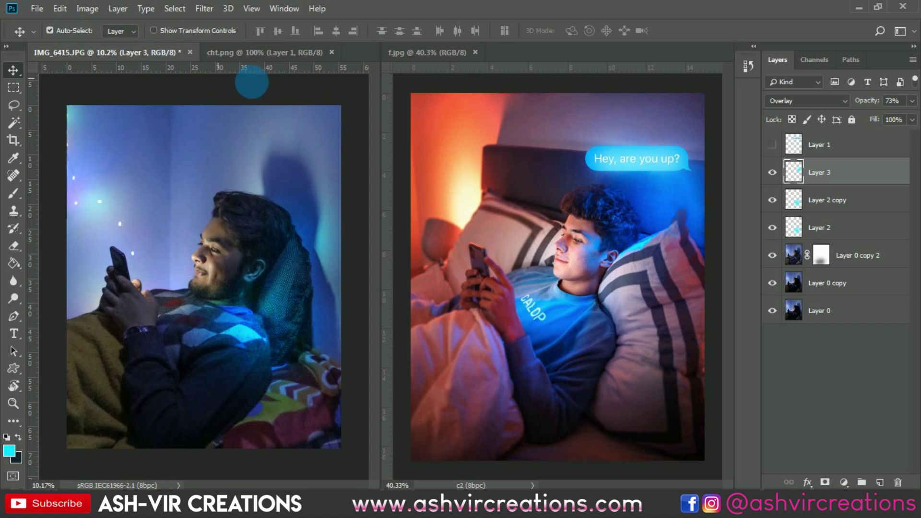
# - Show the 'Hey, are you up?' bubble on Layer 1 and scale it to about 76%
pyautogui.click(772, 144)
pyautogui.click(817, 146)
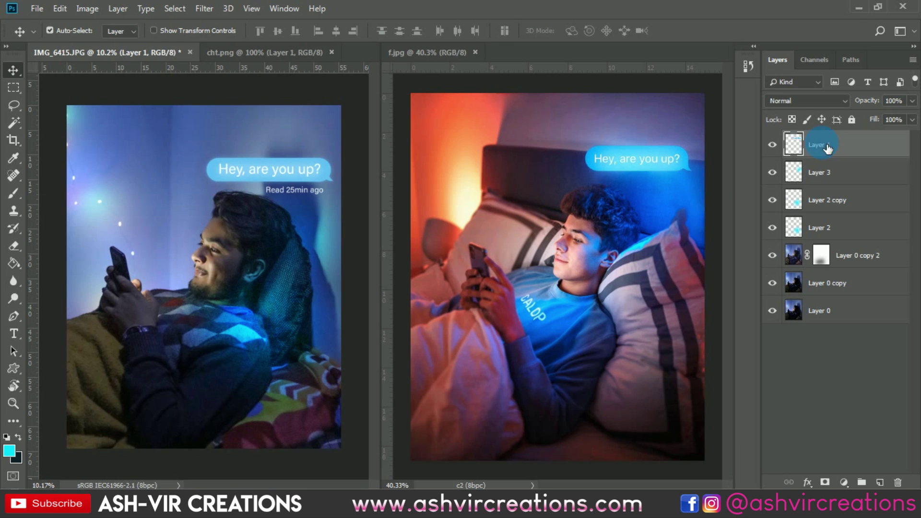
pyautogui.rightClick(273, 165)
pyautogui.press('Escape')
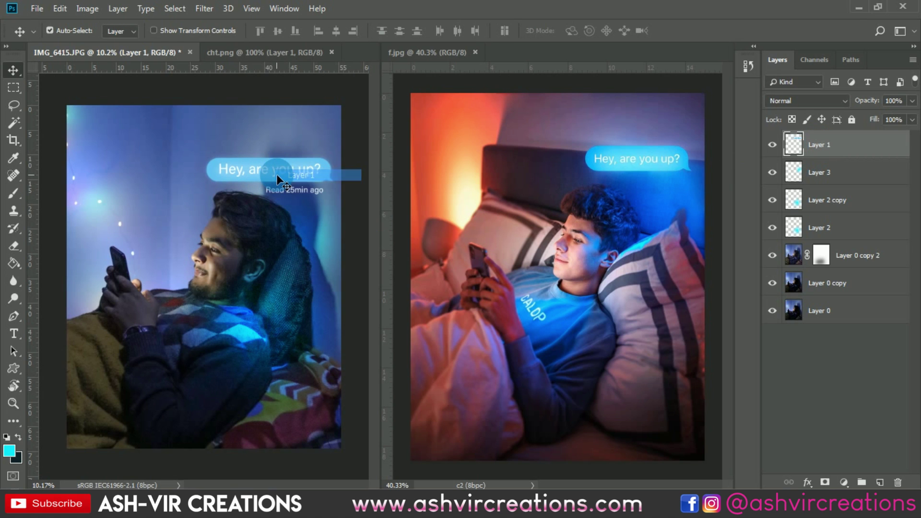
pyautogui.hotkey('ctrl', 't')
pyautogui.moveTo(202, 153); pyautogui.dragTo(313, 182)
pyautogui.press('Return')
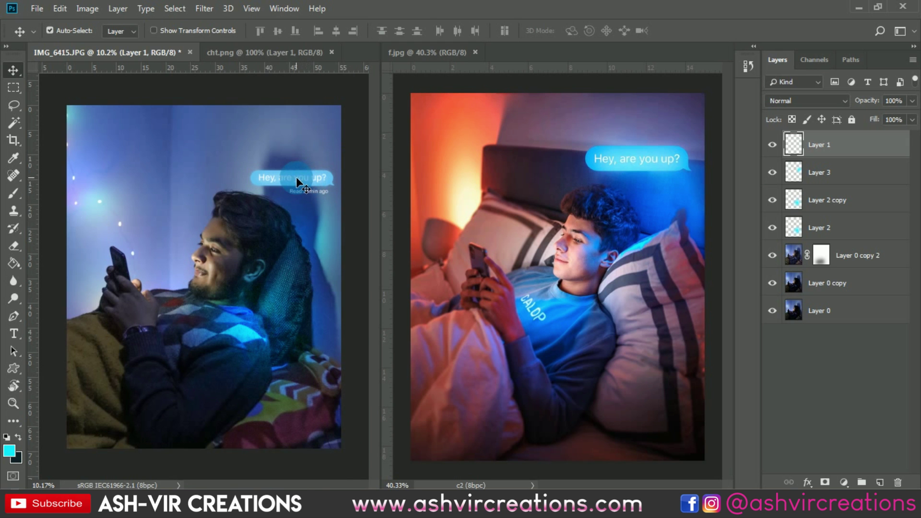
pyautogui.scroll(1, 296, 176)
# - Add an Outer Glow to the chat bubble layer in a pale blue sampled from the bubble
pyautogui.rightClick(855, 151)
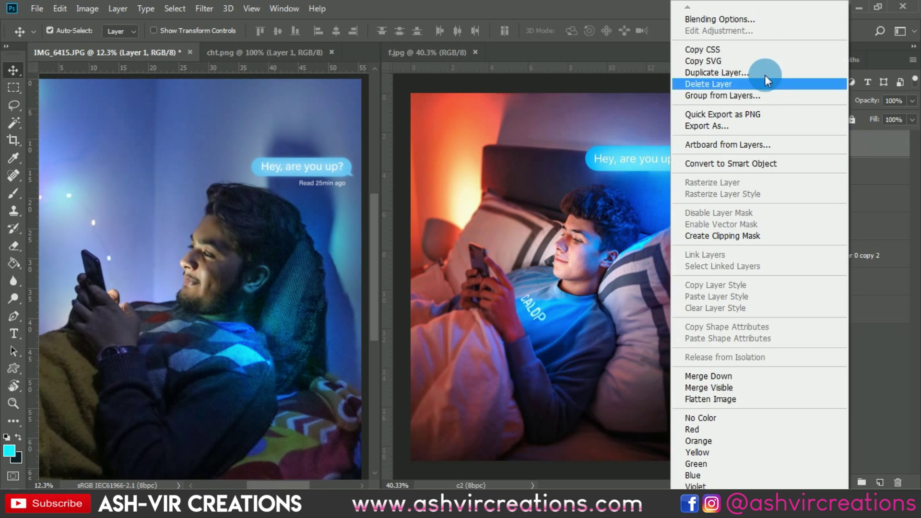
pyautogui.click(690, 20)
pyautogui.moveTo(453, 177); pyautogui.dragTo(556, 180)
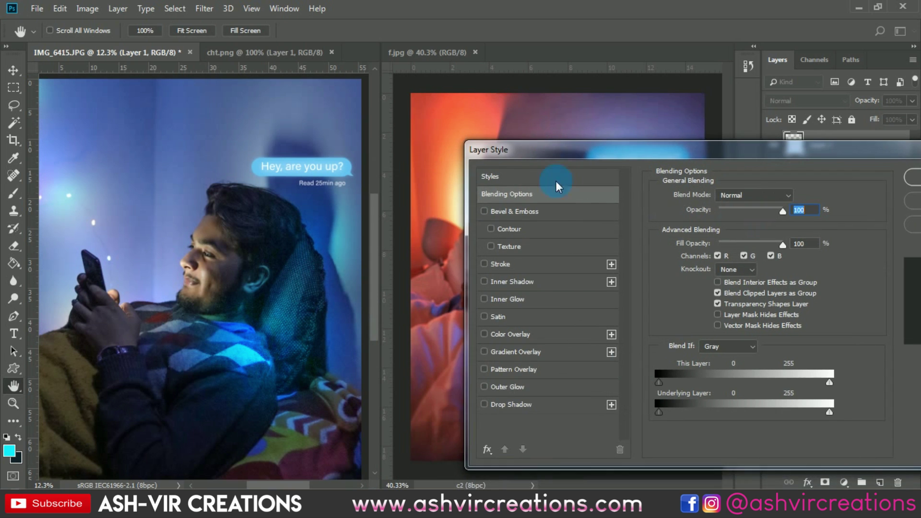
pyautogui.click(508, 382)
pyautogui.click(691, 243)
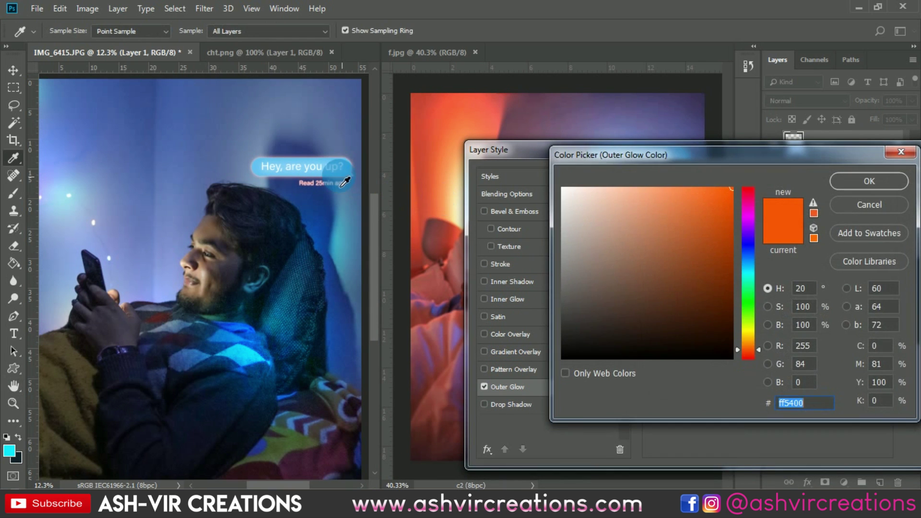
pyautogui.click(348, 179)
pyautogui.moveTo(678, 199); pyautogui.dragTo(623, 187)
pyautogui.click(855, 181)
# - Set the glow to 250 px size, a deeper sky blue and 47% opacity, then apply it
pyautogui.moveTo(758, 151); pyautogui.dragTo(662, 213)
pyautogui.moveTo(626, 402); pyautogui.dragTo(672, 403)
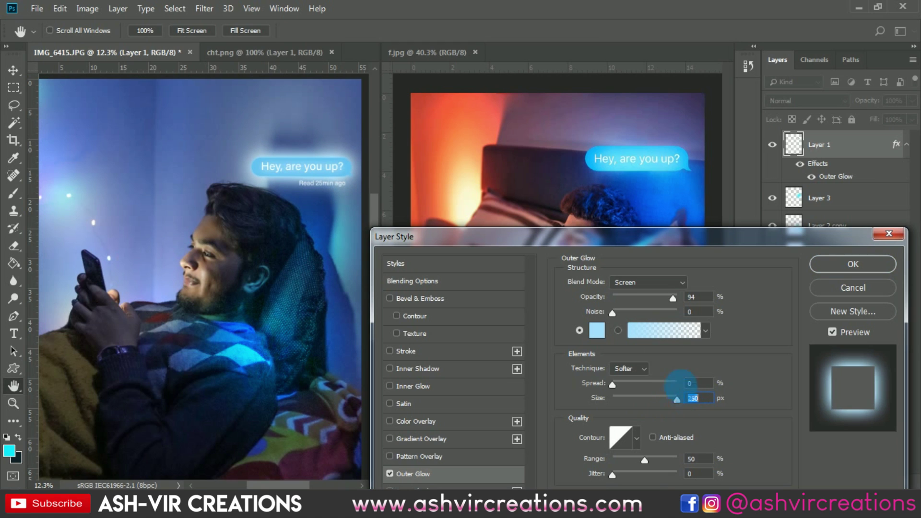
pyautogui.moveTo(652, 295); pyautogui.dragTo(641, 293)
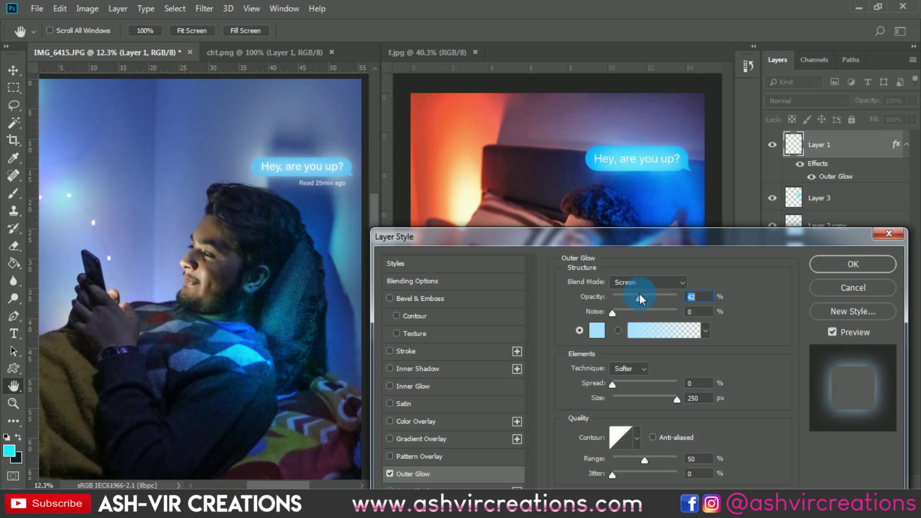
pyautogui.click(597, 330)
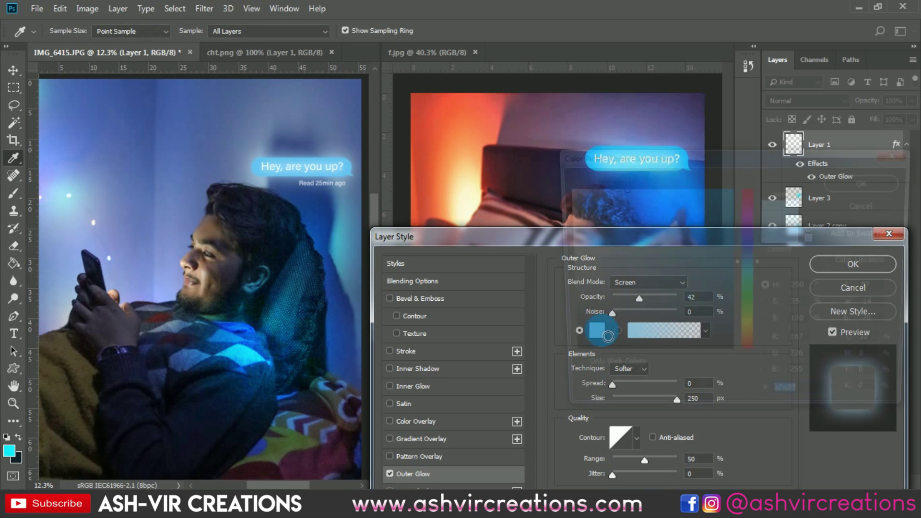
pyautogui.click(644, 192)
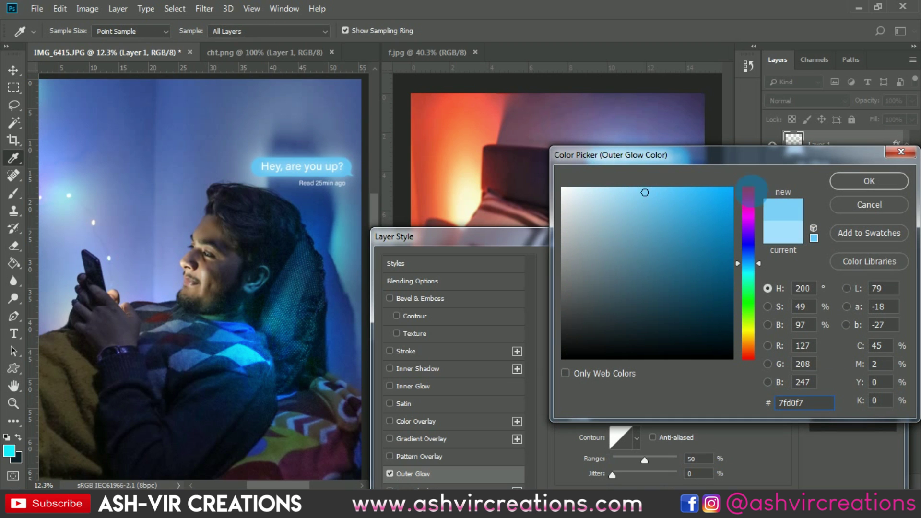
pyautogui.click(850, 182)
pyautogui.click(651, 297)
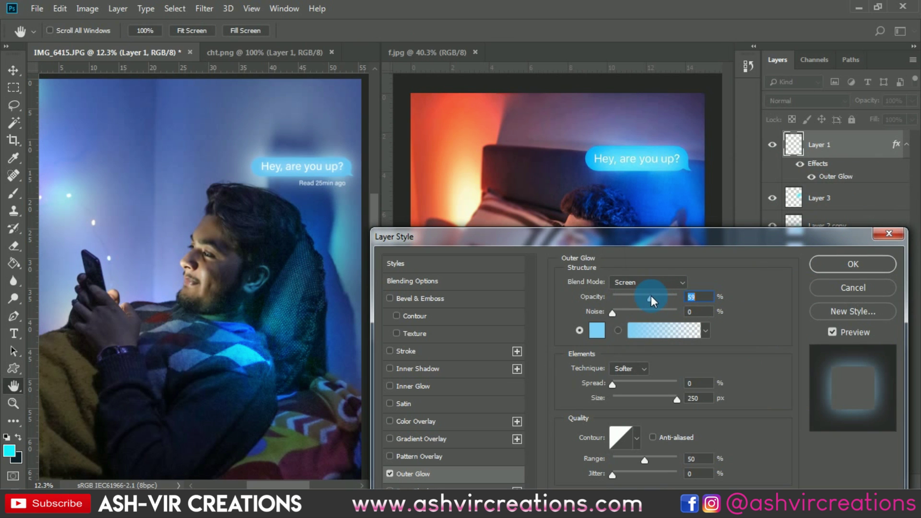
pyautogui.moveTo(648, 296); pyautogui.dragTo(643, 295)
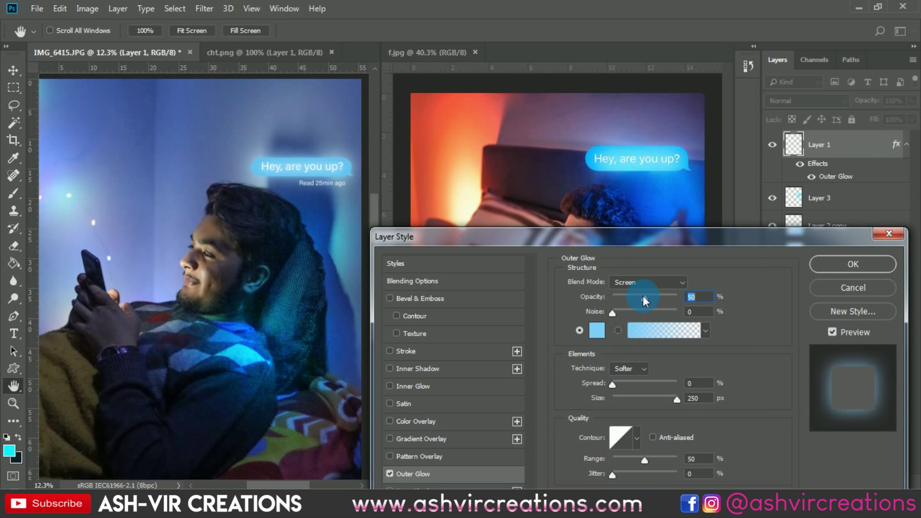
pyautogui.click(850, 265)
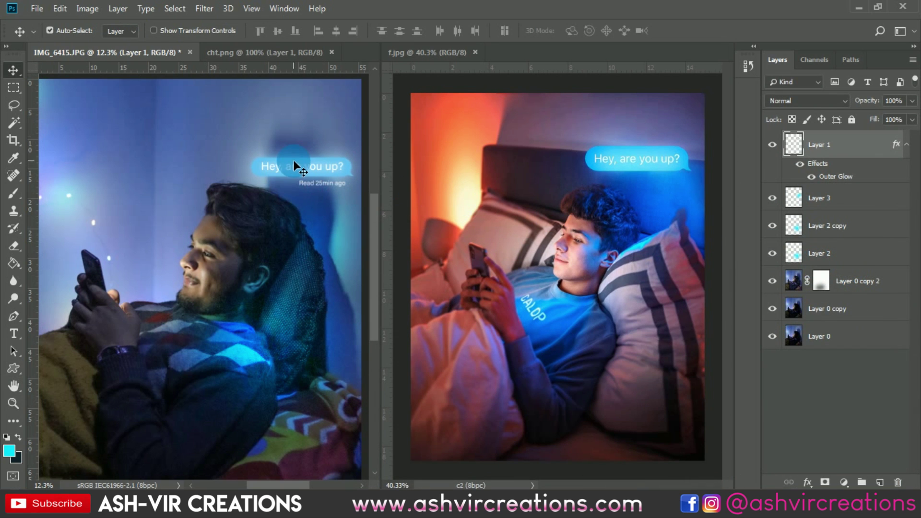
# - Raise the chat bubble's Levels black point to 12
pyautogui.scroll(2, 294, 166)
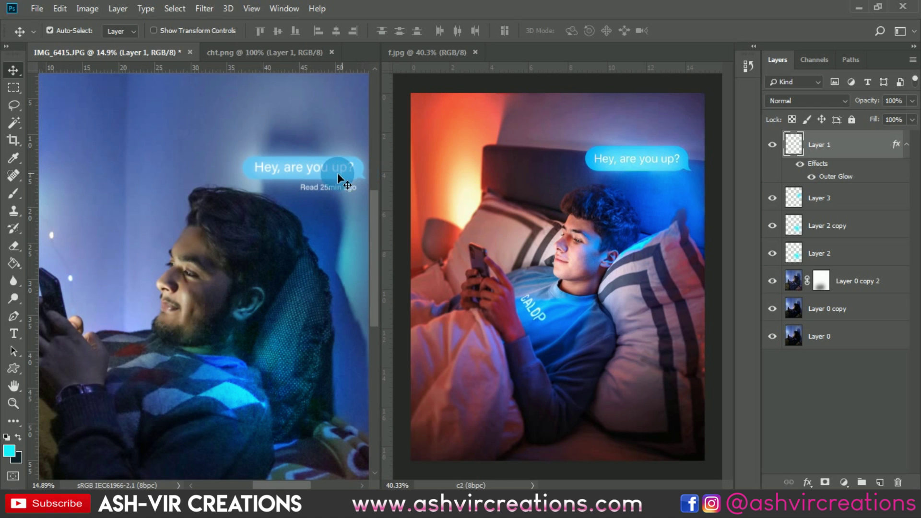
pyautogui.hotkey('ctrl', 'l')
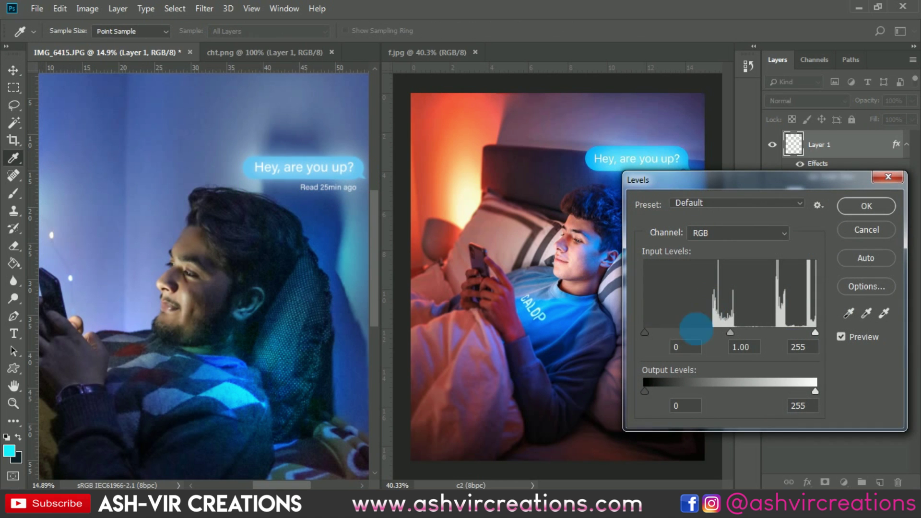
pyautogui.moveTo(649, 330)
pyautogui.mouseDown()
pyautogui.moveTo(704, 333)
pyautogui.moveTo(614, 328)
pyautogui.moveTo(653, 329)
pyautogui.mouseUp()
pyautogui.click(879, 204)
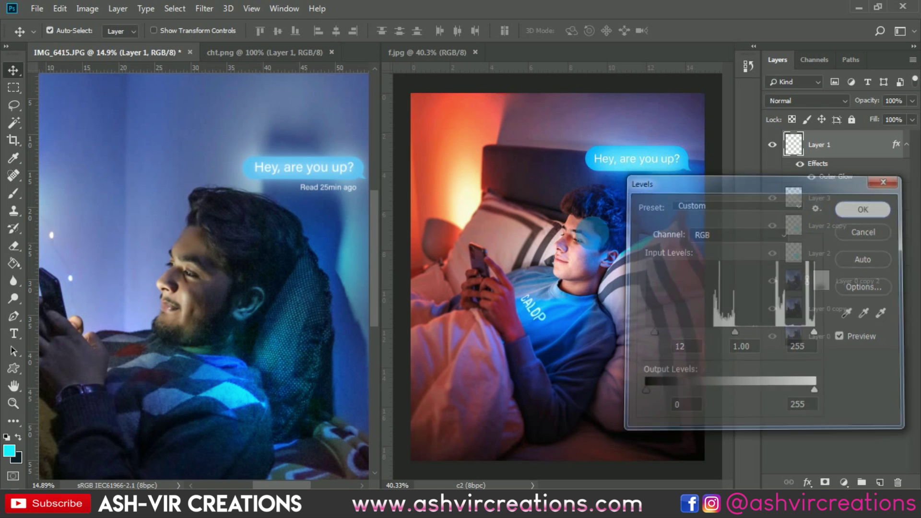
# - Nudge the chat bubble higher into place beside the man's head
pyautogui.scroll(-3, 309, 224)
pyautogui.scroll(1, 287, 216)
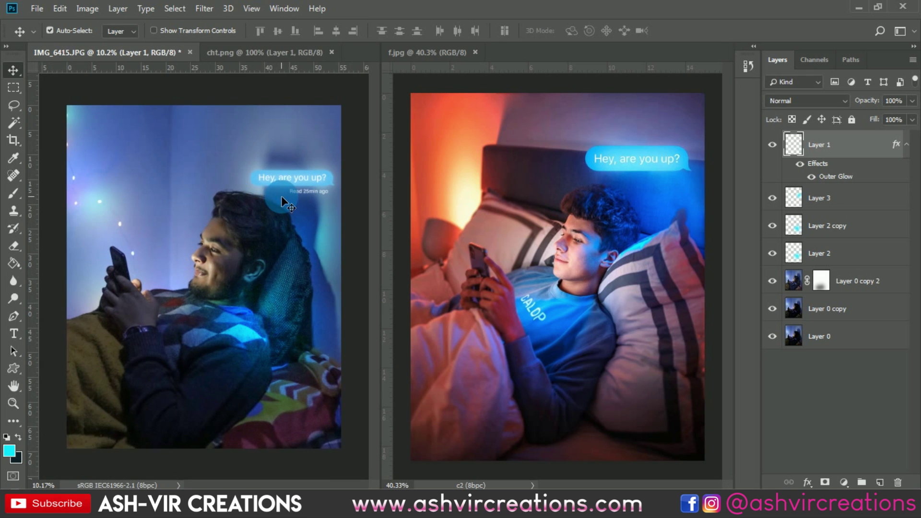
pyautogui.scroll(1, 280, 194)
pyautogui.moveTo(299, 166)
pyautogui.mouseDown()
pyautogui.moveTo(302, 262)
pyautogui.moveTo(301, 240)
pyautogui.moveTo(305, 249)
pyautogui.moveTo(279, 262)
pyautogui.moveTo(294, 252)
pyautogui.moveTo(303, 155)
pyautogui.mouseUp()
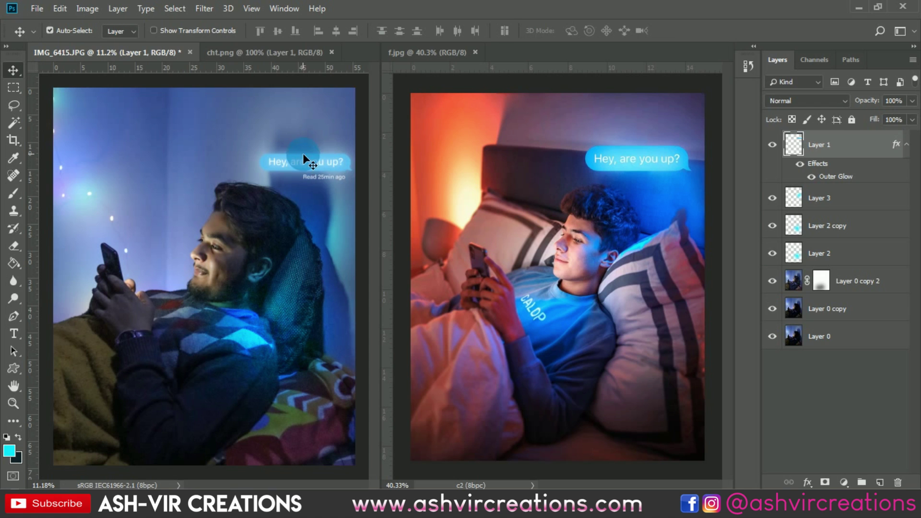
# - Add a new layer above Layer 0 copy 2 and paint a large soft blue light dab
pyautogui.click(865, 280)
pyautogui.click(880, 482)
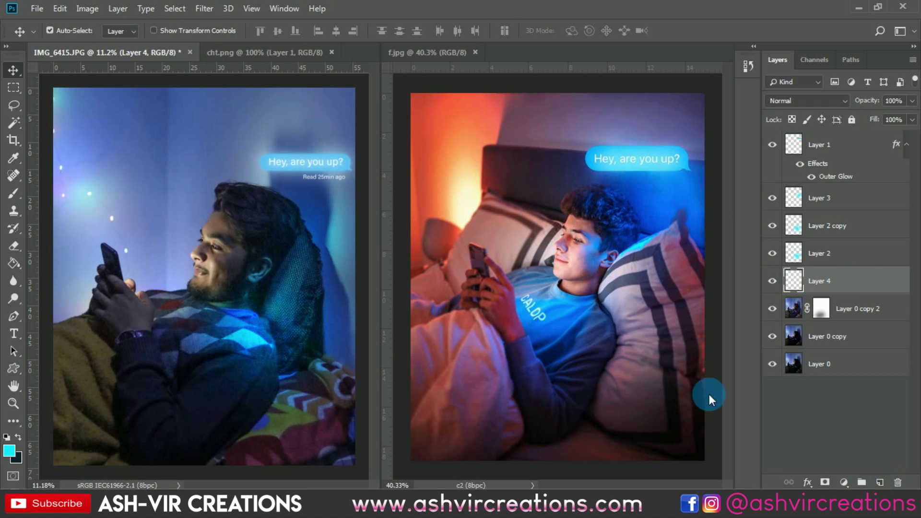
pyautogui.click(14, 192)
pyautogui.click(298, 106)
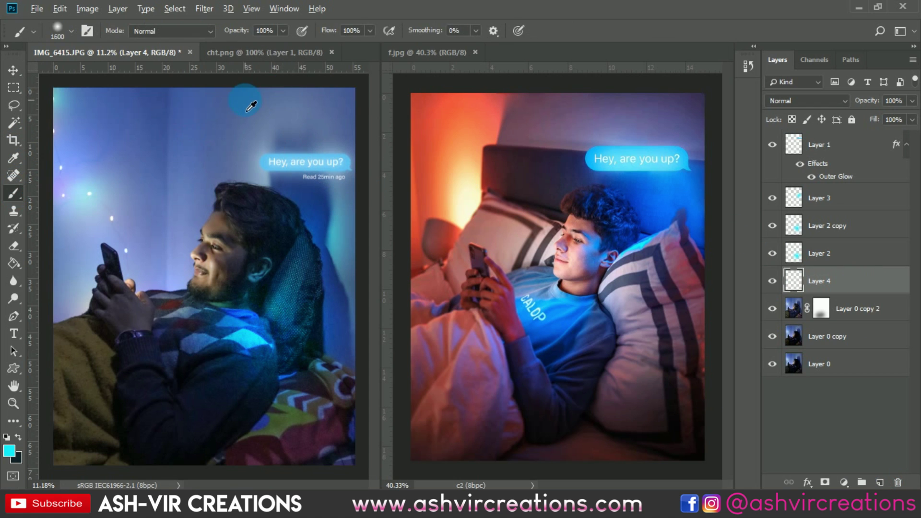
pyautogui.scroll(-1, 346, 154)
pyautogui.press(']')
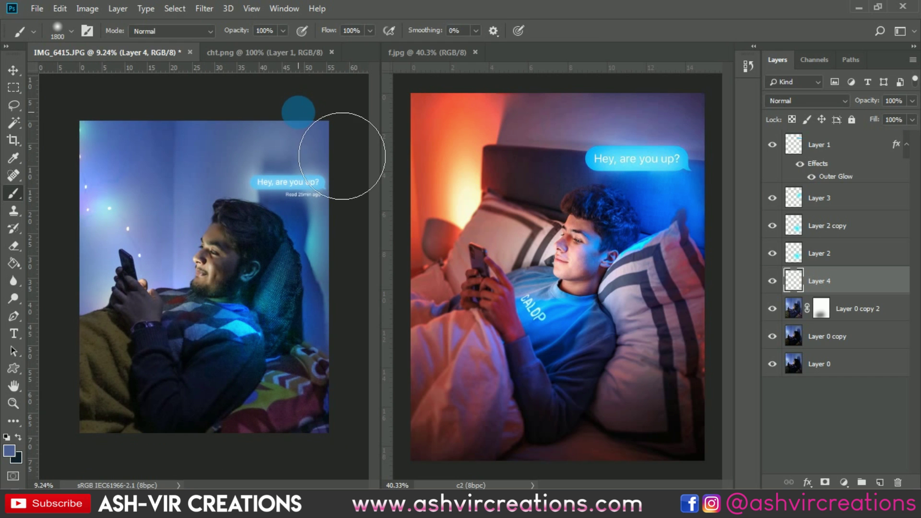
pyautogui.press(']')
pyautogui.press(']')
pyautogui.press(']')
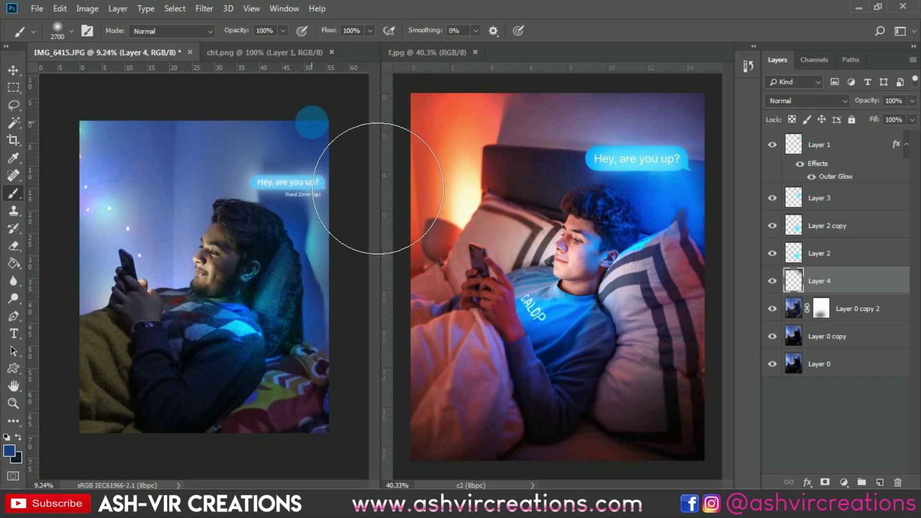
# - Enlarge the blue light spot to about 172% and move it up-left behind the head
pyautogui.press('v')
pyautogui.hotkey('ctrl', 't')
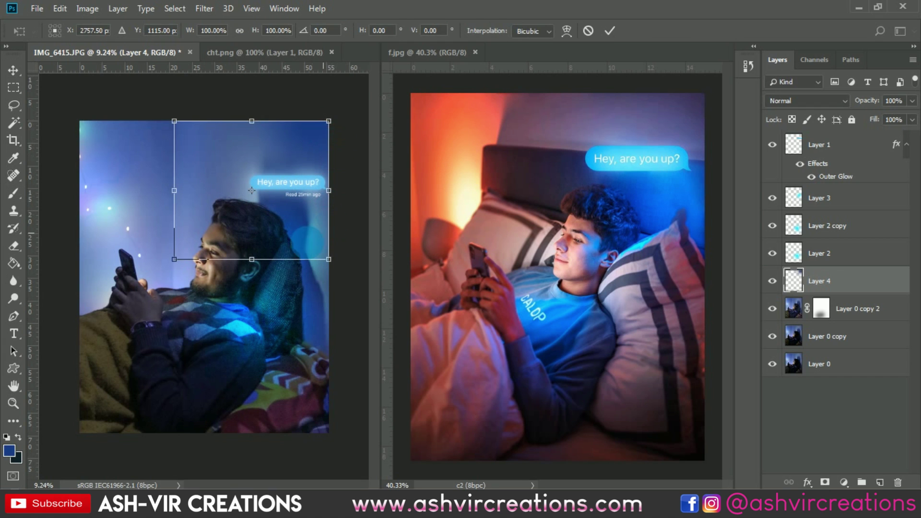
pyautogui.moveTo(174, 259); pyautogui.dragTo(117, 309)
pyautogui.moveTo(257, 200); pyautogui.dragTo(217, 231)
pyautogui.doubleClick(283, 142)
pyautogui.hotkey('ctrl', '+')
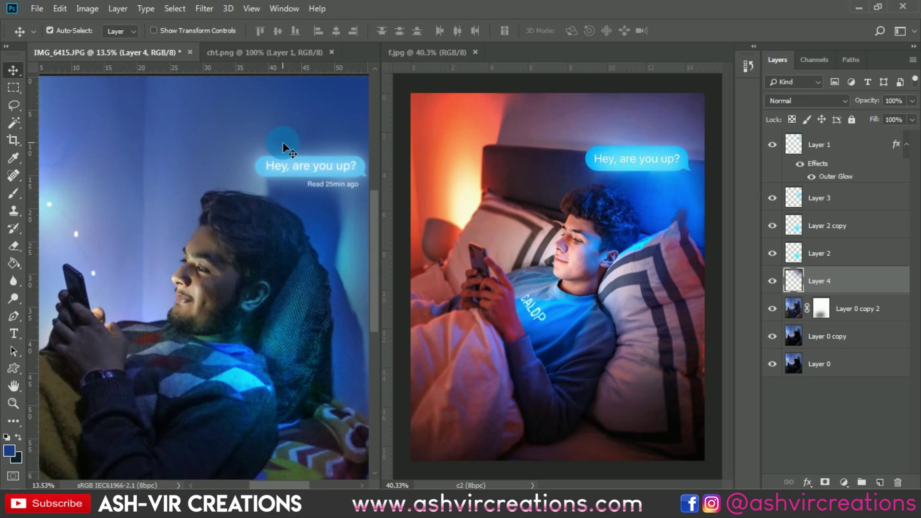
# - Set Layer 4's blue light to Multiply and toggle it once to compare
pyautogui.click(789, 104)
pyautogui.click(791, 153)
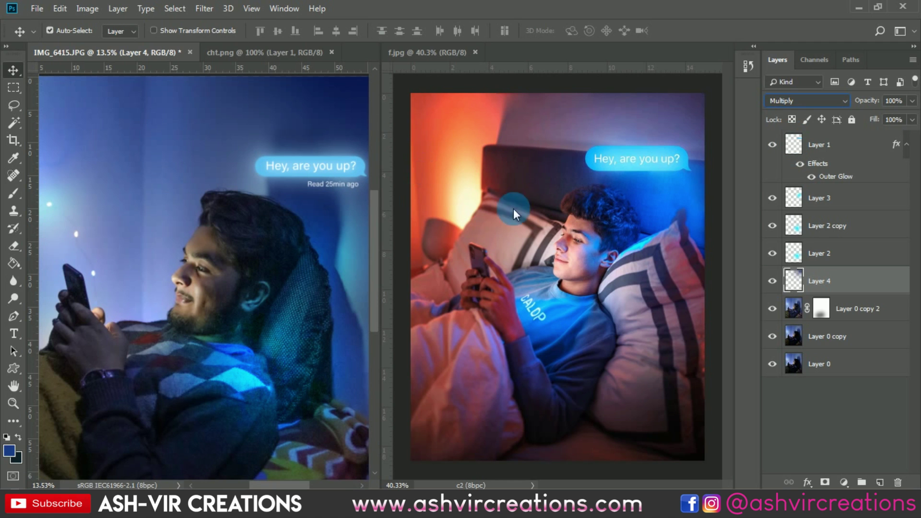
pyautogui.click(772, 281)
pyautogui.click(772, 280)
pyautogui.click(287, 210)
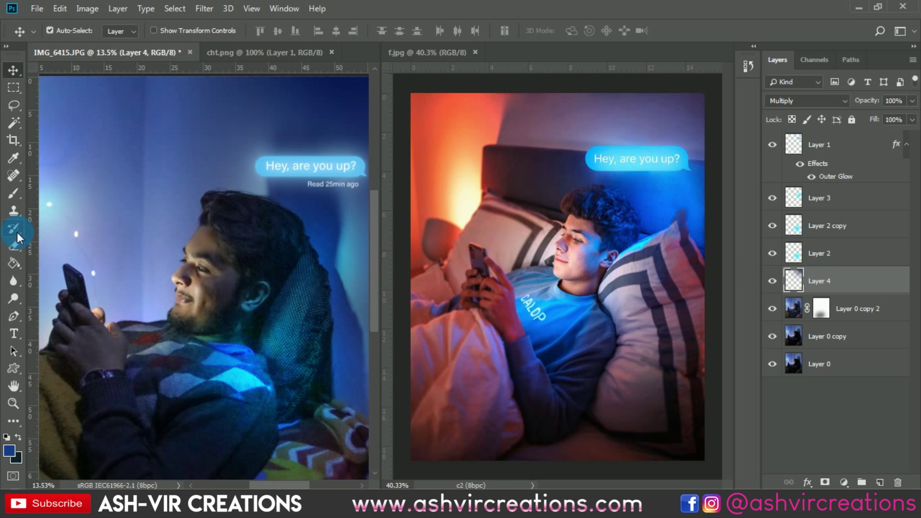
# - Erase the blue light from the man's face with a 2520 px eraser
pyautogui.click(14, 245)
pyautogui.rightClick(213, 247)
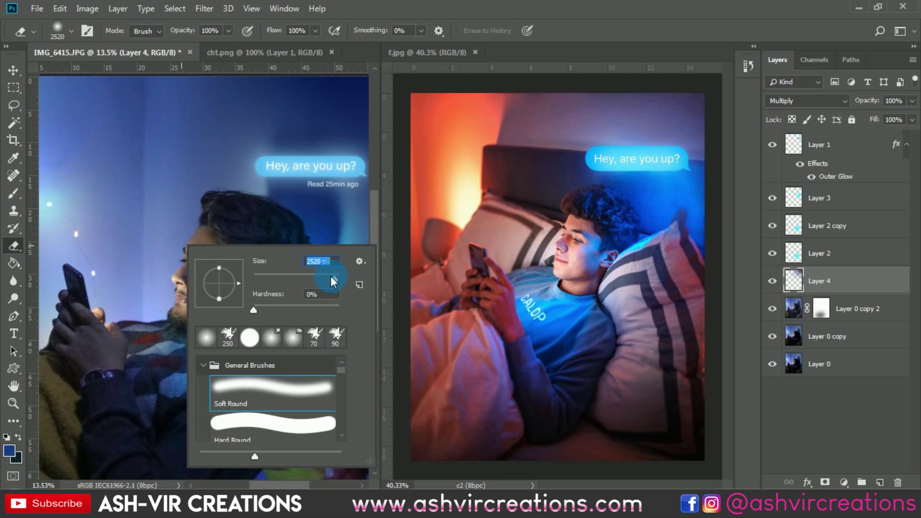
pyautogui.moveTo(331, 278); pyautogui.dragTo(338, 278)
pyautogui.press('Return')
pyautogui.moveTo(285, 363)
pyautogui.mouseDown()
pyautogui.moveTo(313, 401)
pyautogui.moveTo(326, 389)
pyautogui.moveTo(320, 372)
pyautogui.moveTo(307, 422)
pyautogui.mouseUp()
# - Toggle Layer 4 repeatedly to compare the photo with and without the light, ending visible
pyautogui.click(772, 280)
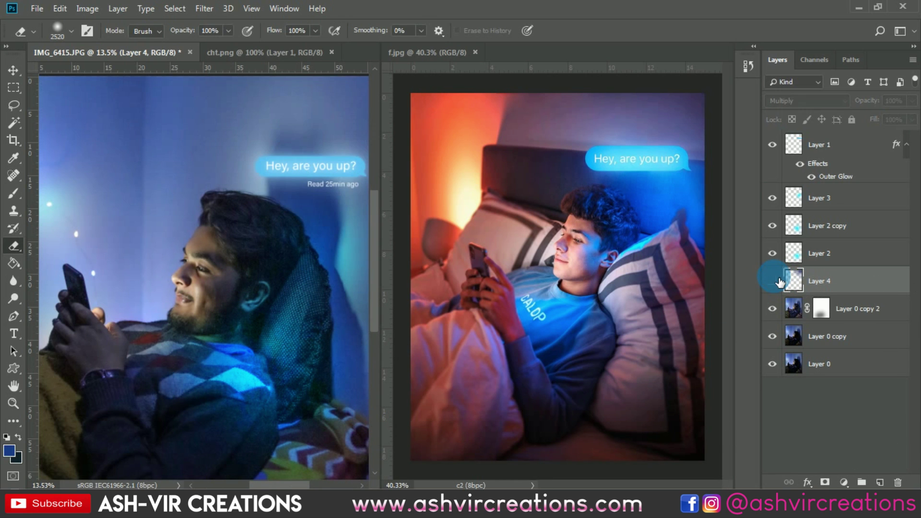
pyautogui.click(773, 280)
pyautogui.click(772, 280)
pyautogui.click(771, 280)
pyautogui.click(772, 281)
pyautogui.click(772, 280)
pyautogui.click(772, 280)
pyautogui.click(772, 280)
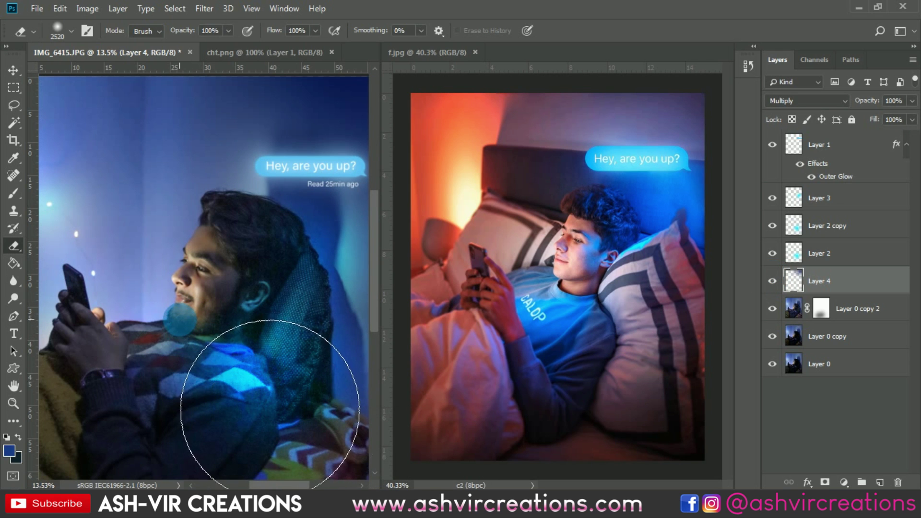
pyautogui.scroll(-3, 269, 405)
pyautogui.click(772, 281)
pyautogui.click(772, 281)
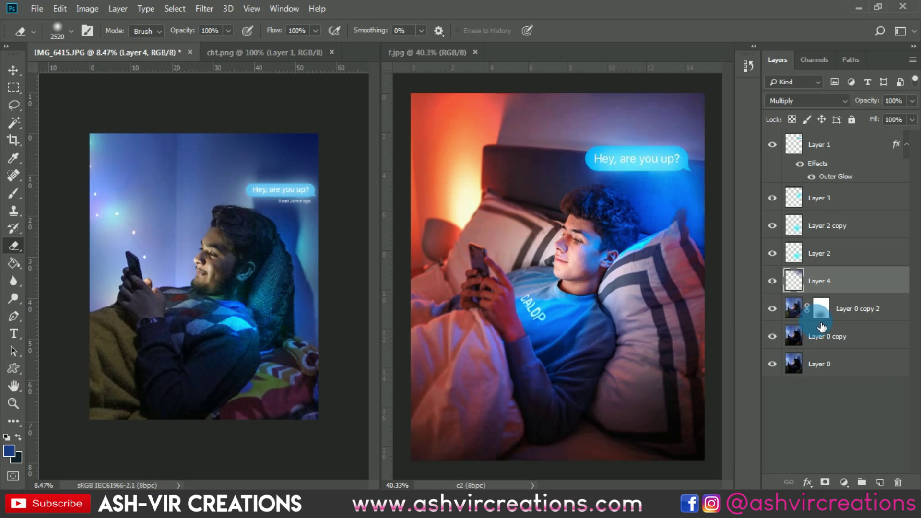
pyautogui.scroll(1, 204, 278)
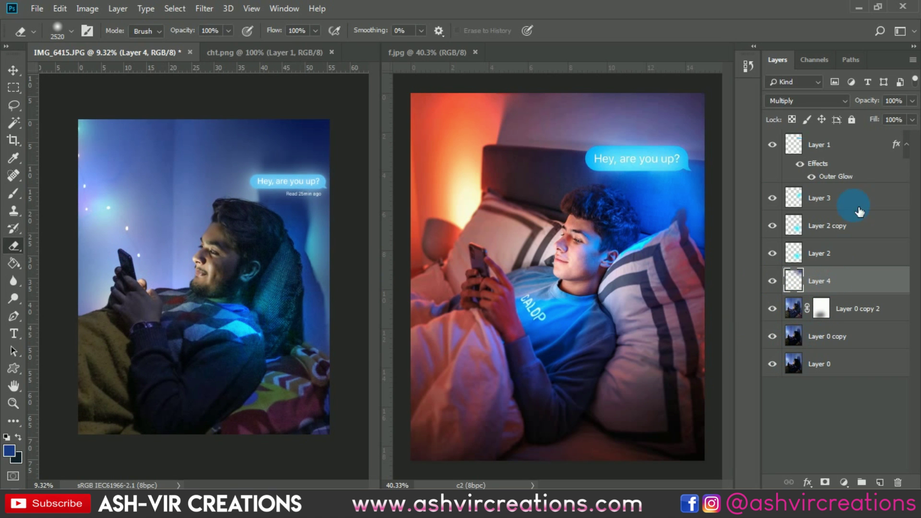
# - On a new layer above the bubble, paint an orange glow sampled from the reference, blended as Overlay
pyautogui.click(857, 163)
pyautogui.click(879, 482)
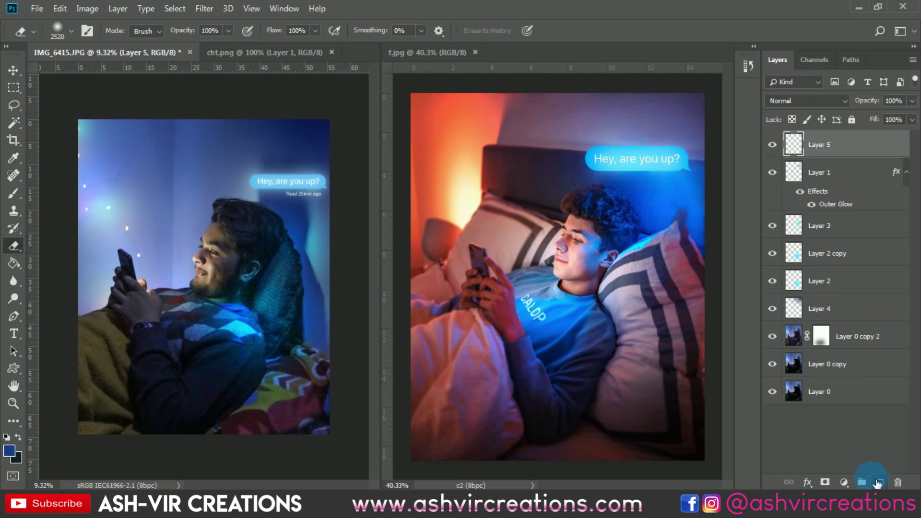
pyautogui.press('b')
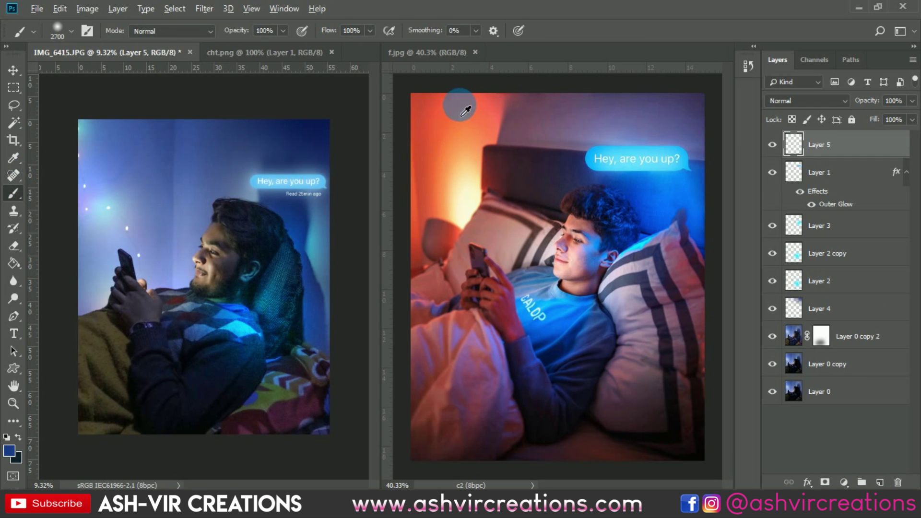
pyautogui.keyDown('alt'); pyautogui.click(462, 102); pyautogui.keyUp('alt')
pyautogui.click(159, 50)
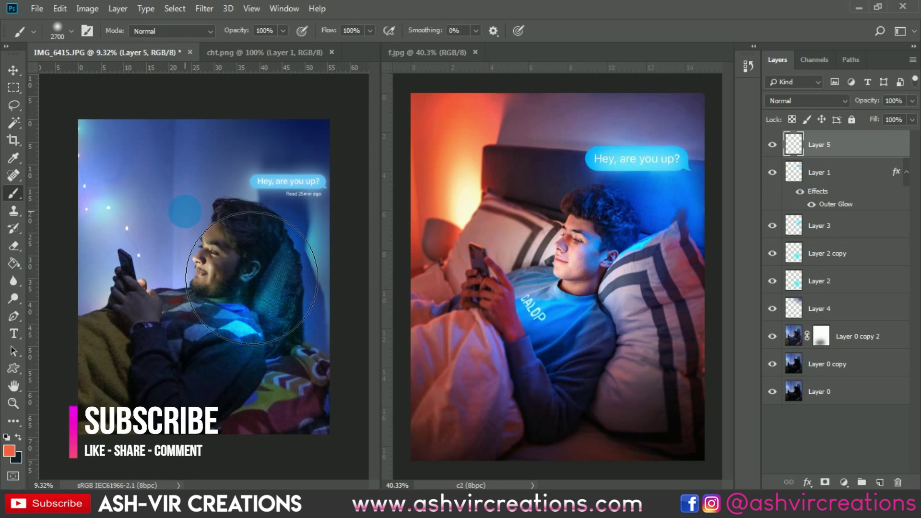
pyautogui.click(181, 212)
pyautogui.click(803, 101)
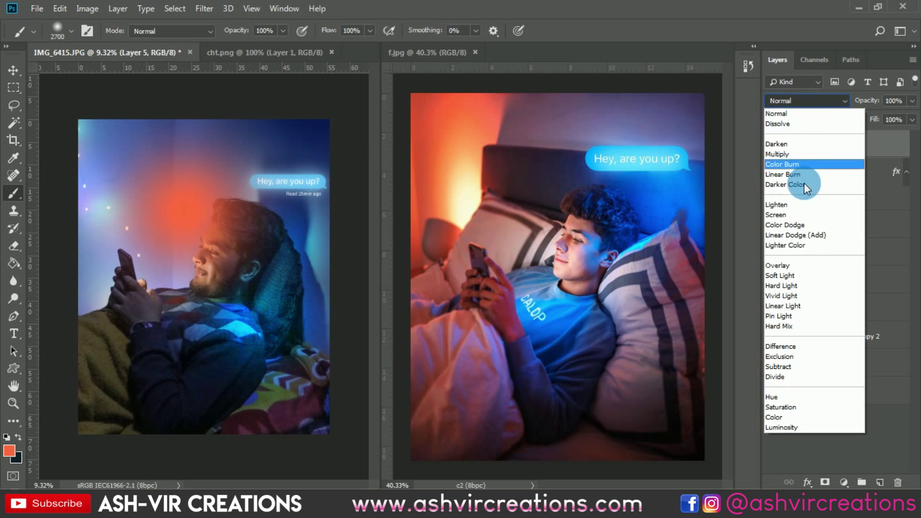
pyautogui.click(791, 266)
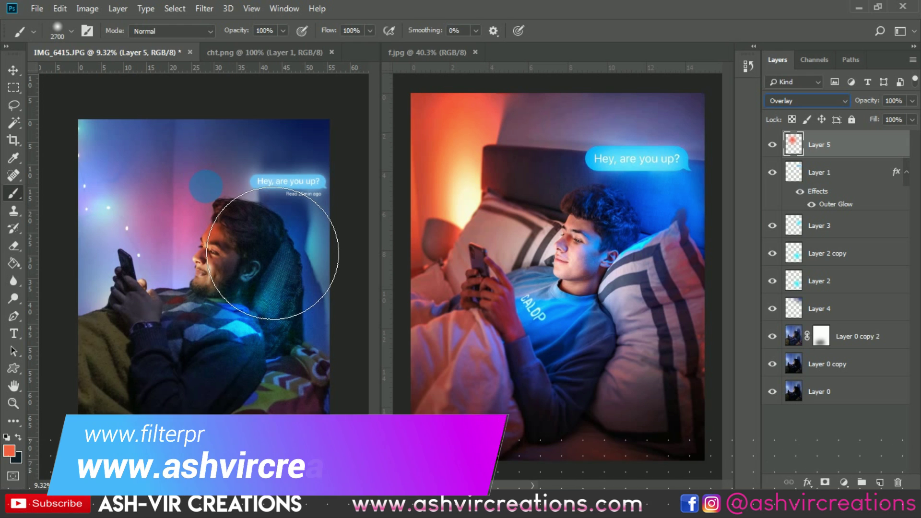
# - Move the orange glow up-left and enlarge and stretch it taller over the photo
pyautogui.click(11, 70)
pyautogui.hotkey('ctrl', 't')
pyautogui.moveTo(228, 170); pyautogui.dragTo(192, 137)
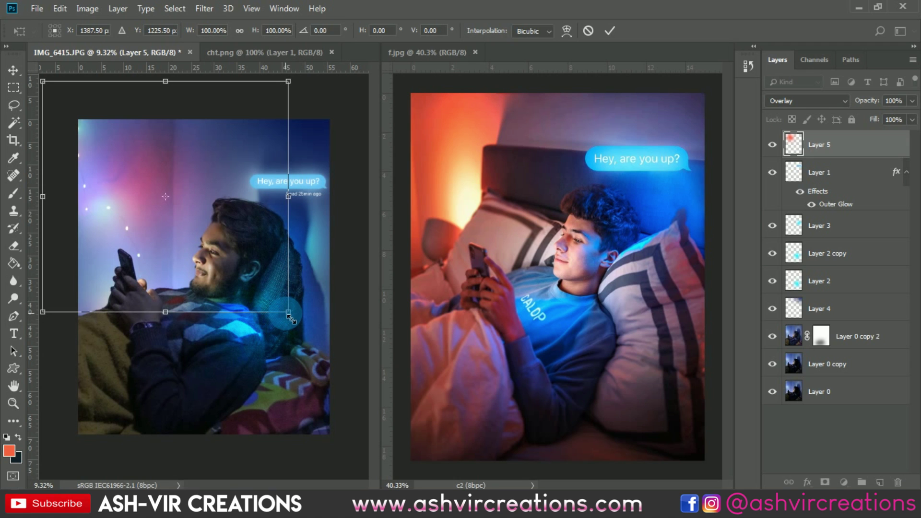
pyautogui.moveTo(289, 315); pyautogui.dragTo(310, 333)
pyautogui.moveTo(166, 333)
pyautogui.mouseDown()
pyautogui.moveTo(166, 378)
pyautogui.moveTo(165, 346)
pyautogui.mouseUp()
pyautogui.moveTo(204, 212)
pyautogui.mouseDown()
pyautogui.moveTo(260, 133)
pyautogui.moveTo(206, 186)
pyautogui.moveTo(195, 212)
pyautogui.mouseUp()
pyautogui.press('Return')
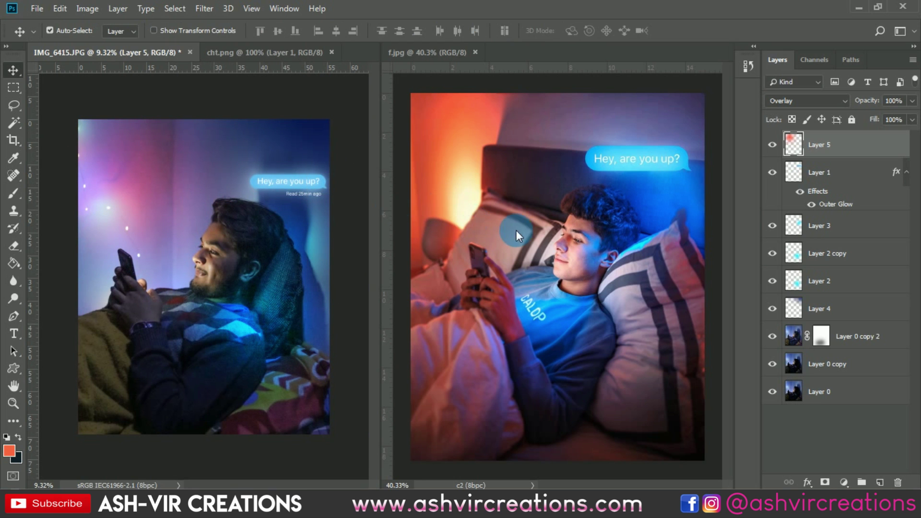
# - Duplicate Layer 5 and, after trying Lighten and Saturation, blend the copy as Soft Light
pyautogui.hotkey('ctrl', 'j')
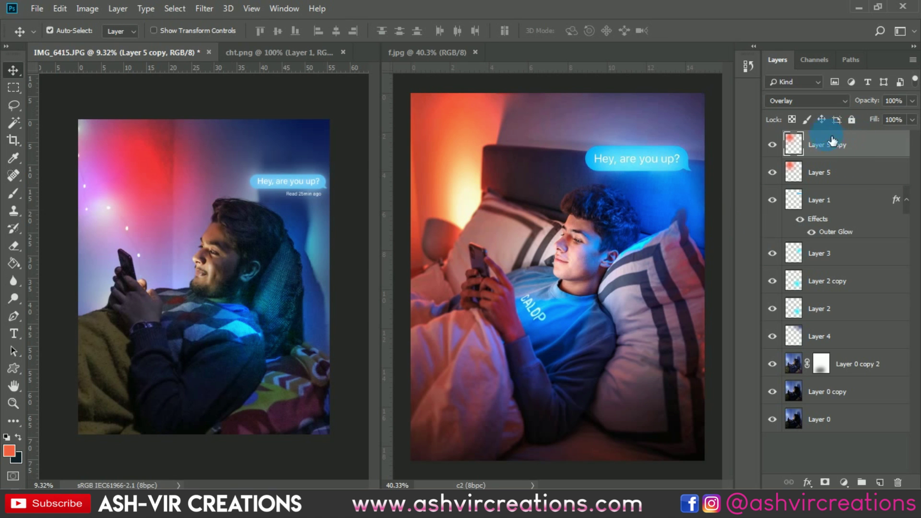
pyautogui.click(804, 101)
pyautogui.click(787, 203)
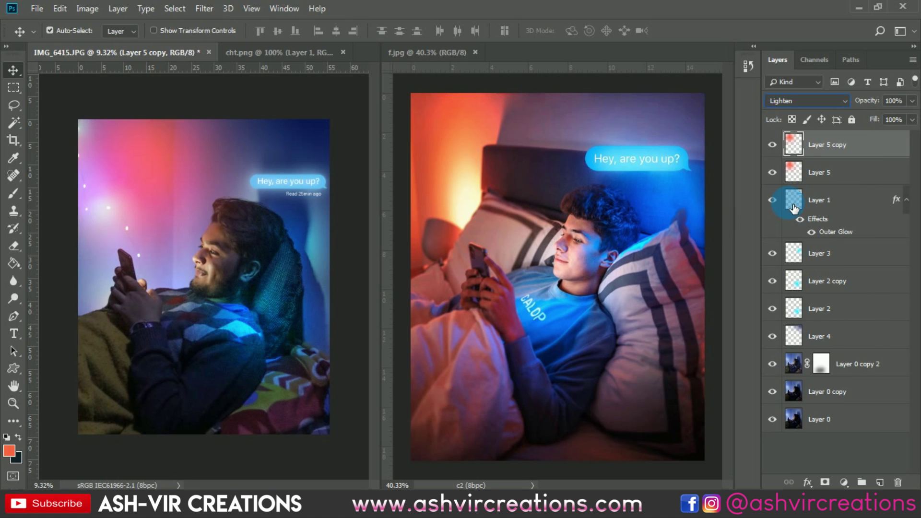
pyautogui.click(787, 100)
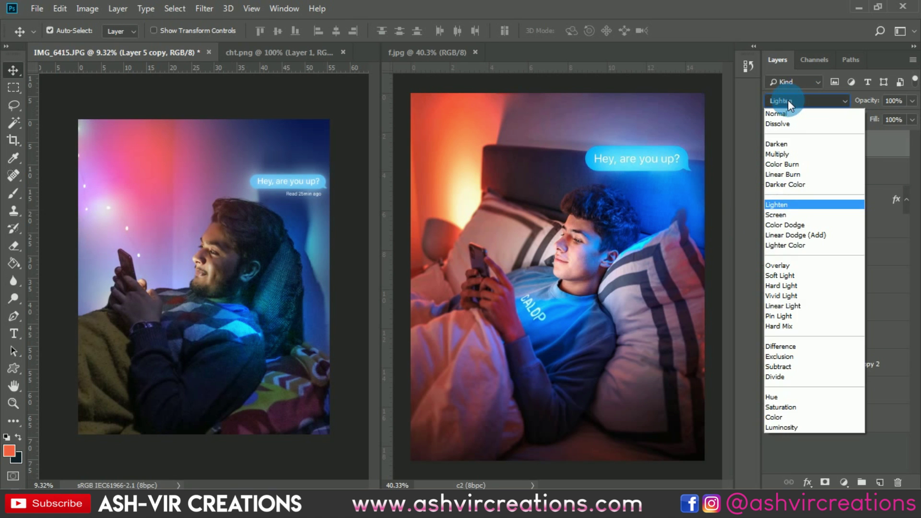
pyautogui.click(786, 112)
pyautogui.click(793, 100)
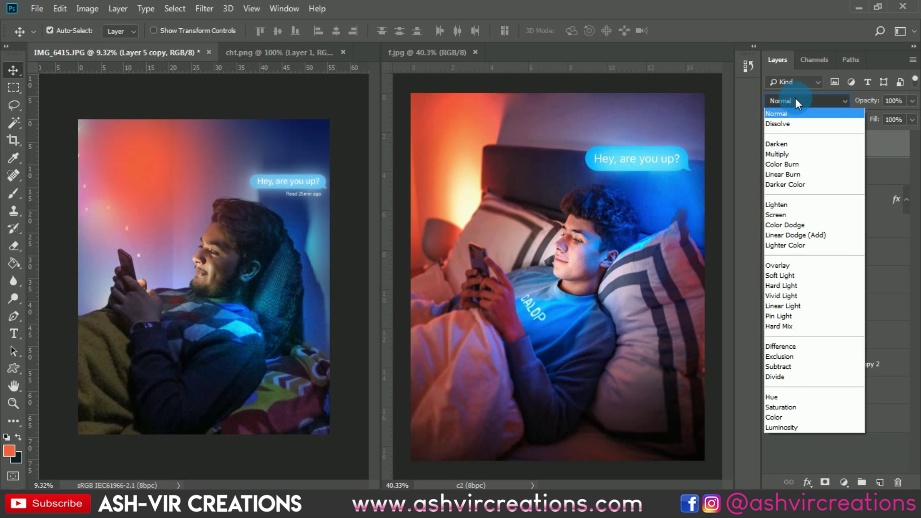
pyautogui.click(780, 406)
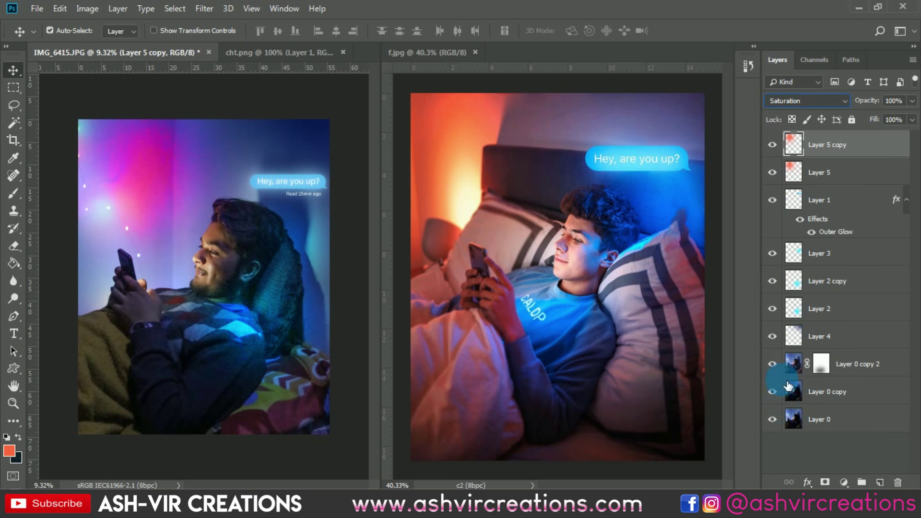
pyautogui.click(801, 100)
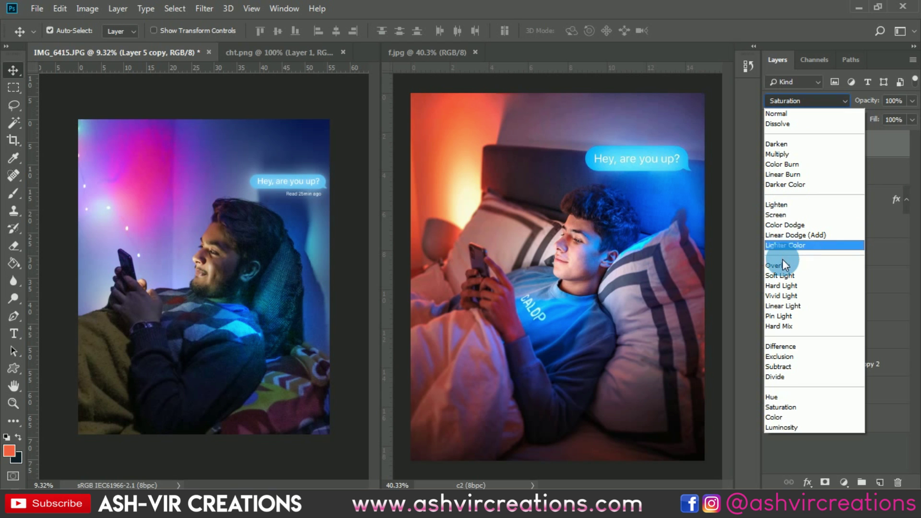
pyautogui.click(781, 275)
# - Compare the Soft Light duplicate on and off, then add an empty Layer 6 on top
pyautogui.click(773, 146)
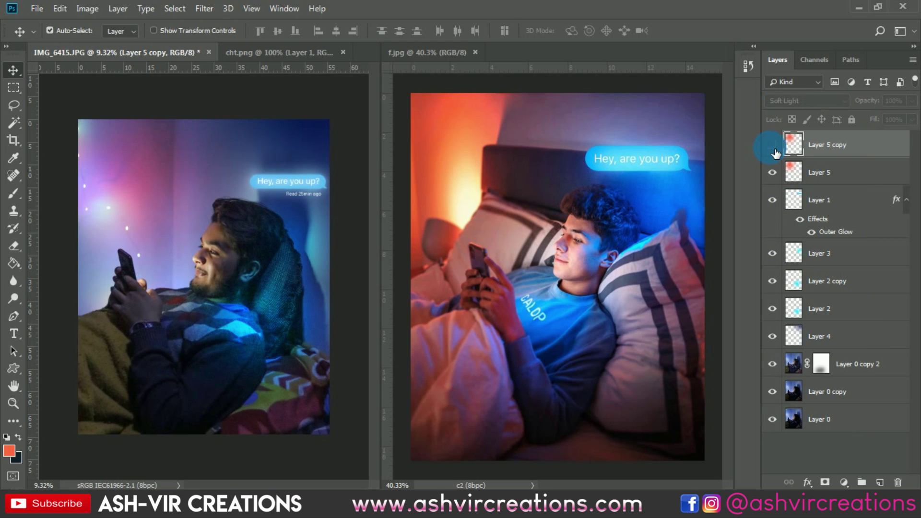
pyautogui.click(772, 146)
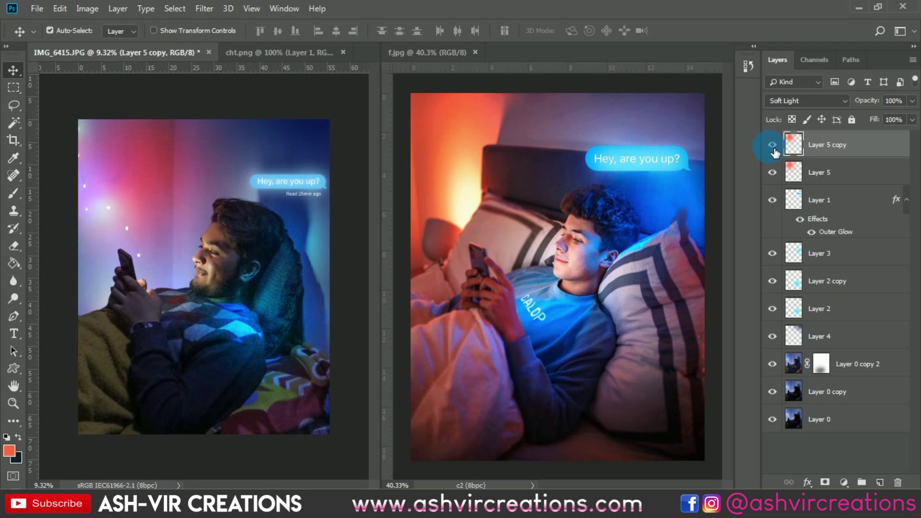
pyautogui.click(773, 146)
pyautogui.moveTo(672, 197); pyautogui.dragTo(883, 483)
pyautogui.moveTo(347, 88); pyautogui.dragTo(65, 181)
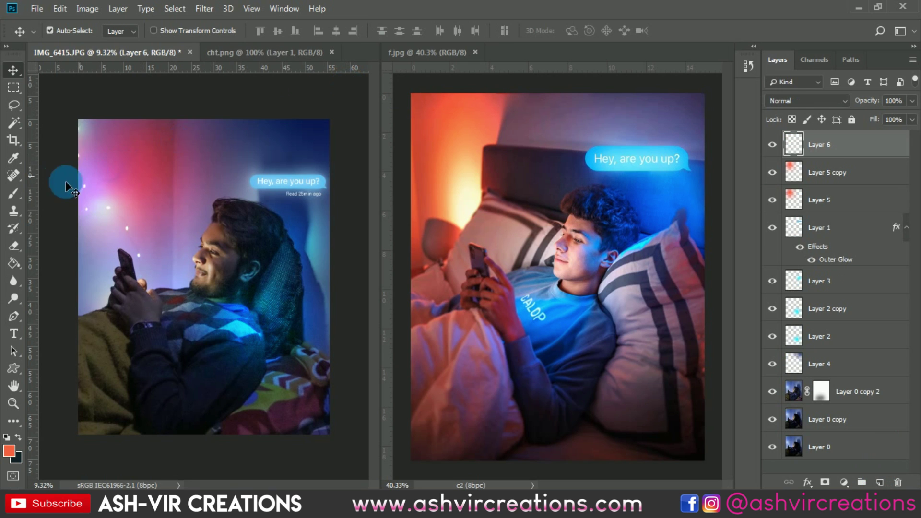
# - Paint a blue spot sampled from the chat bubble on Layer 6, blend it as Overlay, and compare
pyautogui.click(15, 194)
pyautogui.keyDown('alt'); pyautogui.click(280, 172); pyautogui.keyUp('alt')
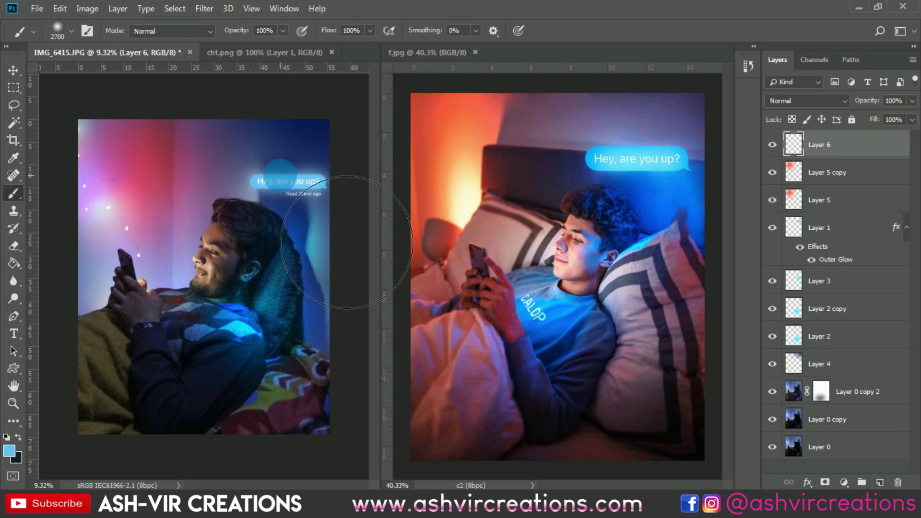
pyautogui.press('[')
pyautogui.press('[')
pyautogui.press('[')
pyautogui.press('[')
pyautogui.press('[')
pyautogui.press('[')
pyautogui.press('[')
pyautogui.press('[')
pyautogui.press('[')
pyautogui.press('[')
pyautogui.press('[')
pyautogui.press('[')
pyautogui.press('[')
pyautogui.press('[')
pyautogui.press('[')
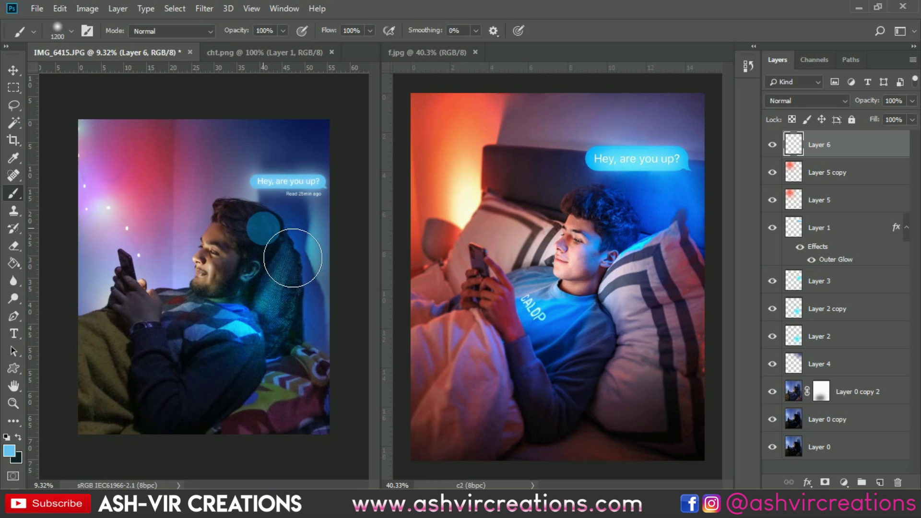
pyautogui.click(785, 107)
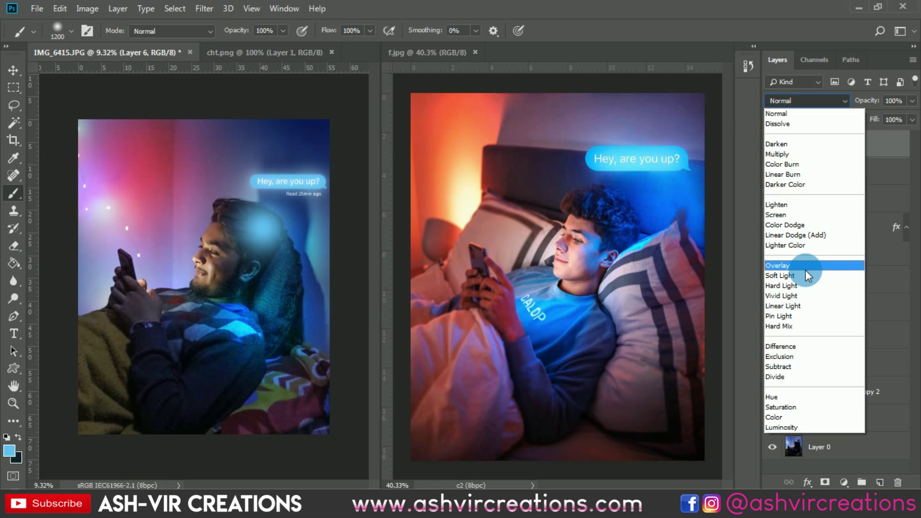
pyautogui.click(802, 265)
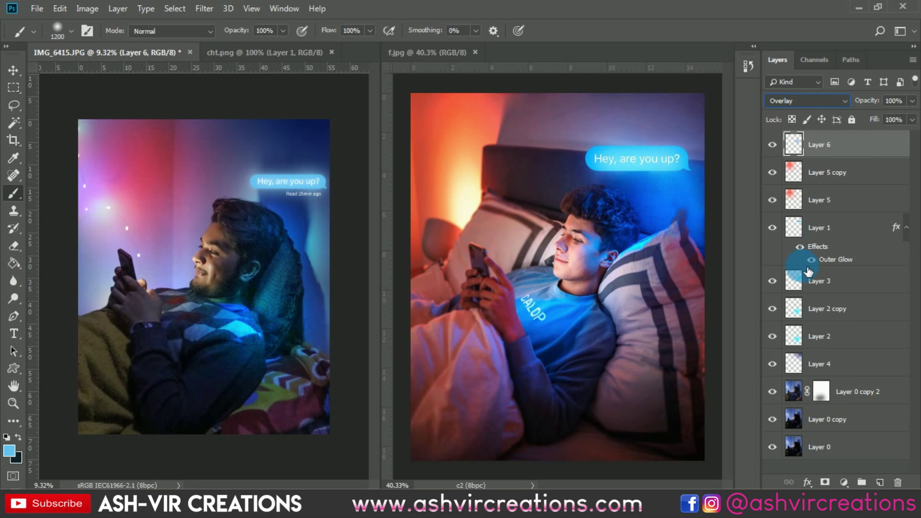
pyautogui.click(774, 143)
pyautogui.click(781, 143)
pyautogui.click(777, 146)
pyautogui.click(776, 146)
pyautogui.click(777, 146)
# - Enlarge the blue glow and reposition it over the hair at the back of the head
pyautogui.hotkey('ctrl', 't')
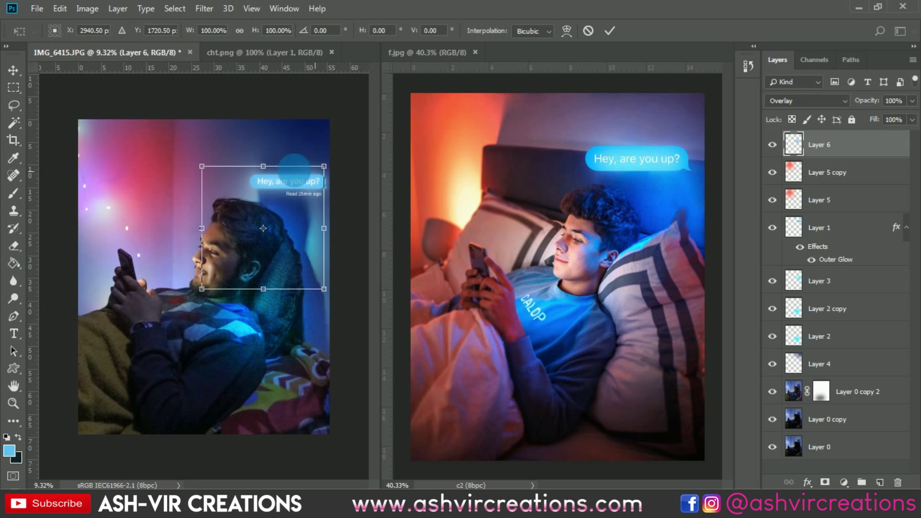
pyautogui.moveTo(201, 166)
pyautogui.mouseDown()
pyautogui.moveTo(200, 127)
pyautogui.moveTo(196, 151)
pyautogui.mouseUp()
pyautogui.moveTo(279, 217); pyautogui.dragTo(287, 232)
pyautogui.press('Return')
pyautogui.press('b')
pyautogui.scroll(3, 288, 232)
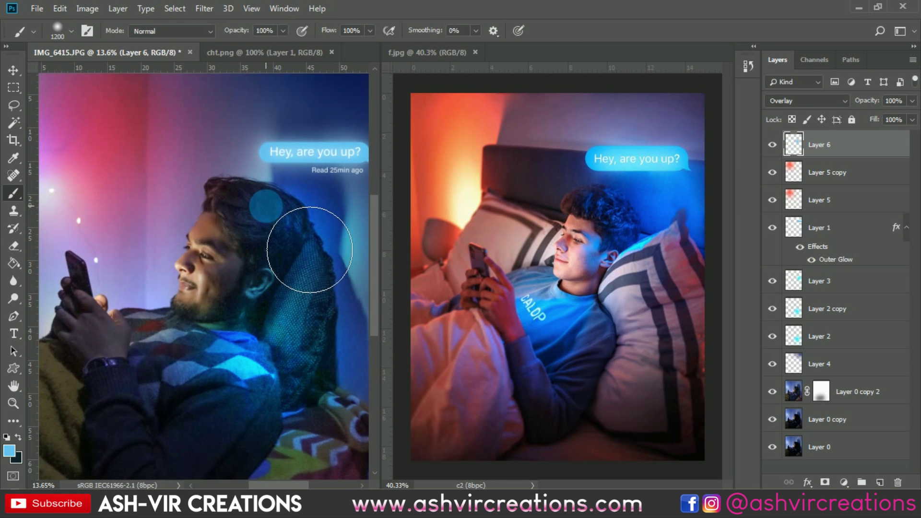
pyautogui.scroll(-3, 309, 249)
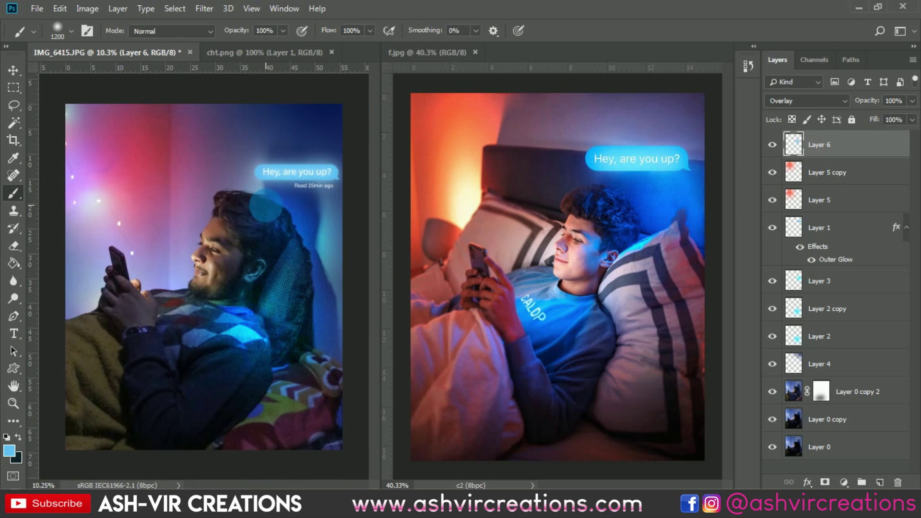
pyautogui.scroll(1, 298, 238)
pyautogui.press('v')
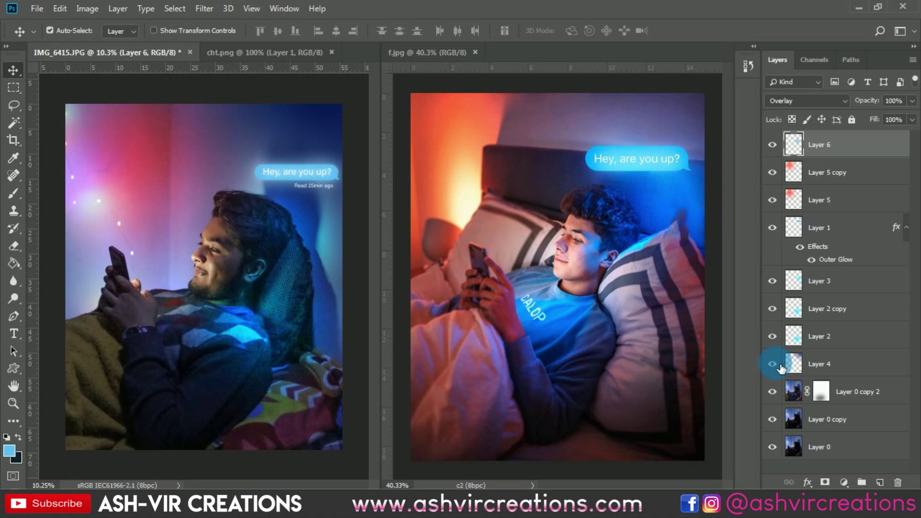
pyautogui.click(772, 144)
pyautogui.click(773, 175)
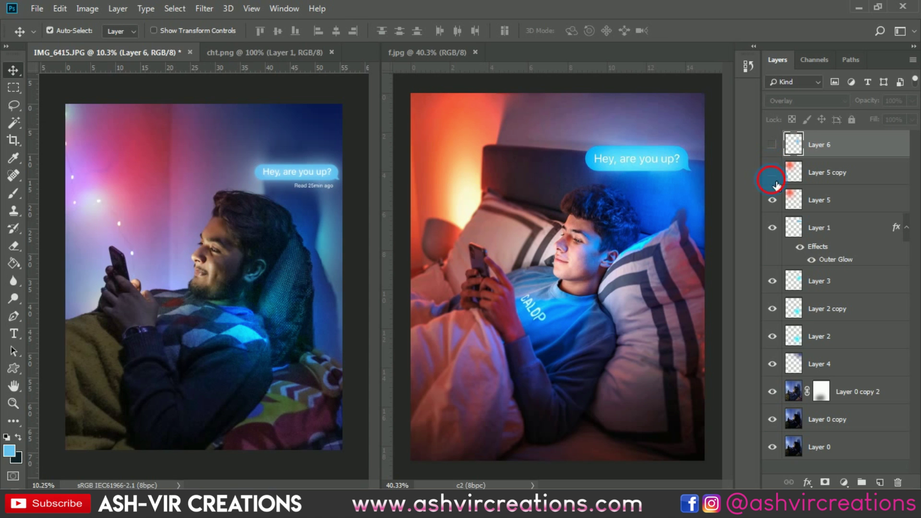
pyautogui.click(773, 201)
pyautogui.moveTo(773, 200); pyautogui.dragTo(772, 144)
pyautogui.scroll(-1, 270, 219)
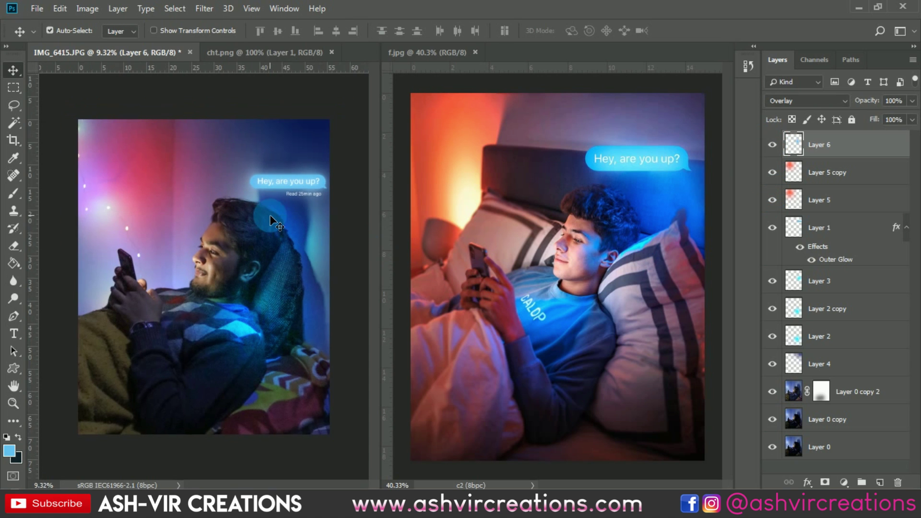
pyautogui.scroll(1, 269, 219)
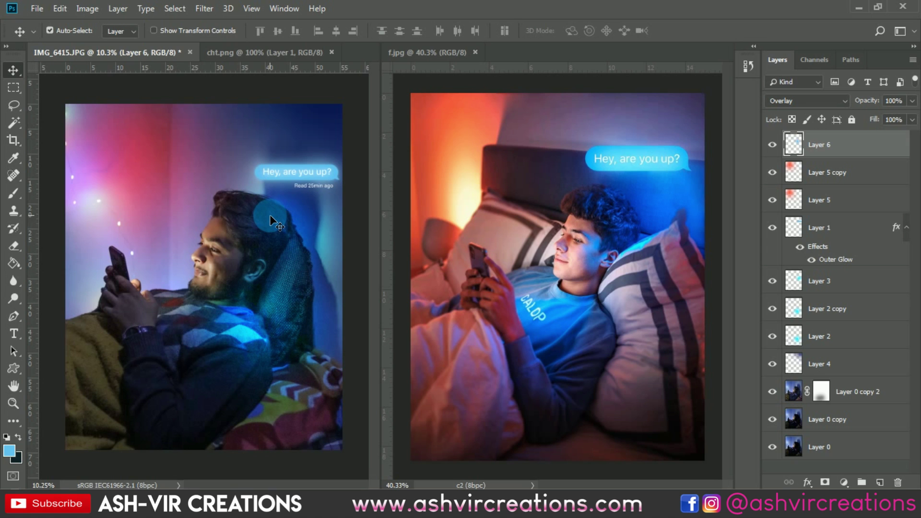
pyautogui.scroll(-1, 270, 220)
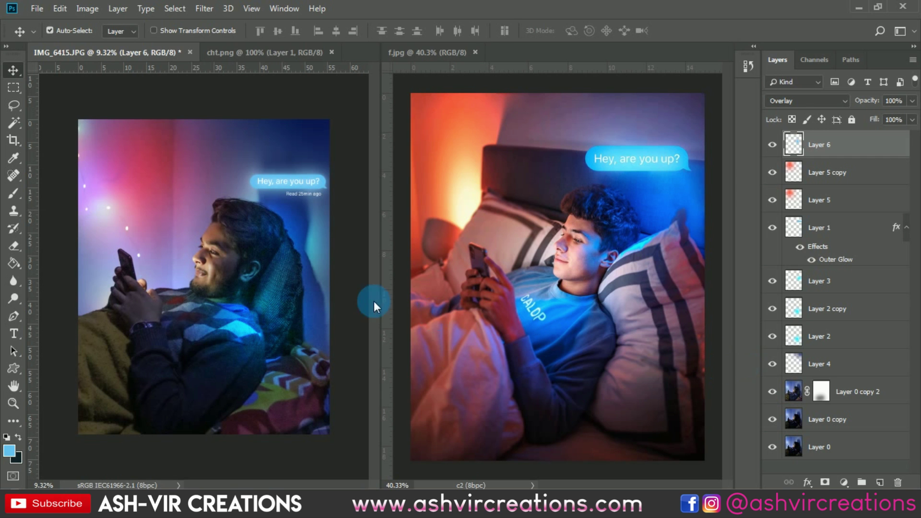
pyautogui.scroll(5, 263, 159)
# - Move the chat bubble slightly left and shrink it to about 92%
pyautogui.moveTo(314, 160); pyautogui.dragTo(283, 193)
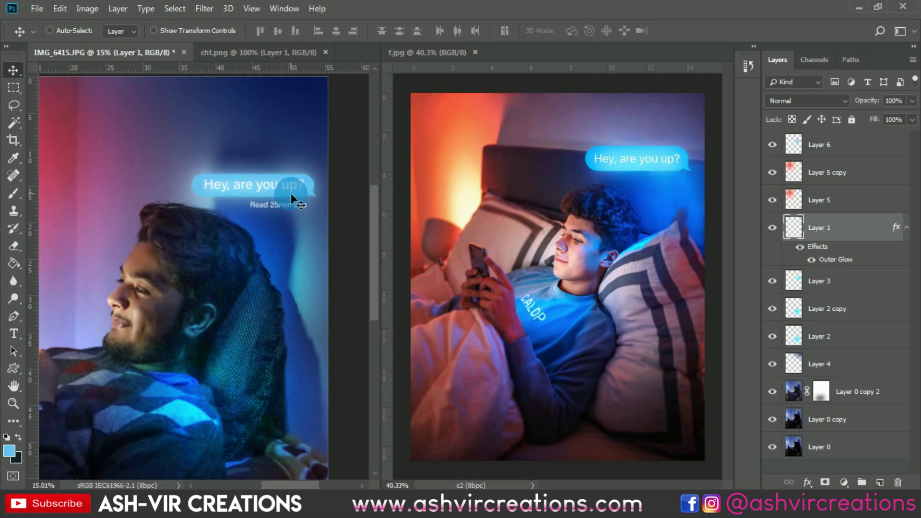
pyautogui.hotkey('ctrl', 't')
pyautogui.moveTo(192, 171); pyautogui.dragTo(217, 180)
pyautogui.press('Return')
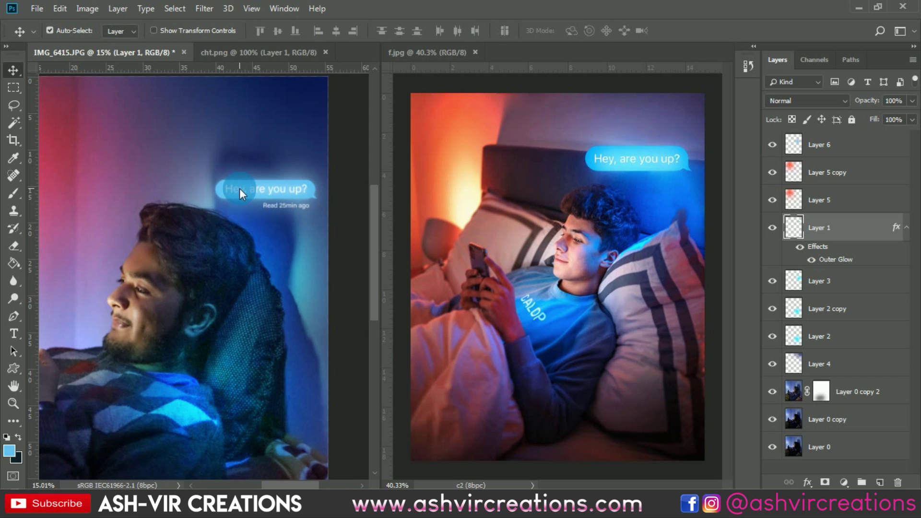
# - Bring the bubble's read-receipt text into view and pick the Rectangular Marquee tool
pyautogui.scroll(-2, 239, 188)
pyautogui.scroll(5, 307, 184)
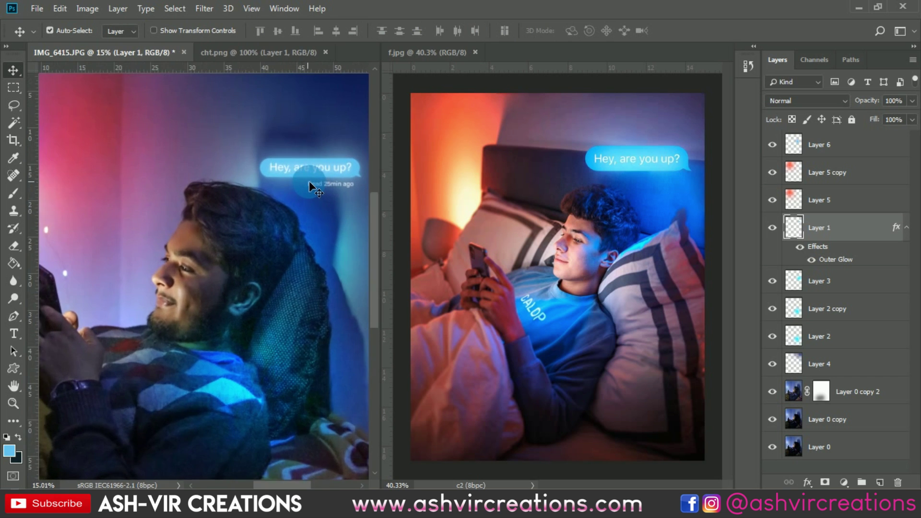
pyautogui.moveTo(308, 186); pyautogui.dragTo(261, 206)
pyautogui.click(261, 206)
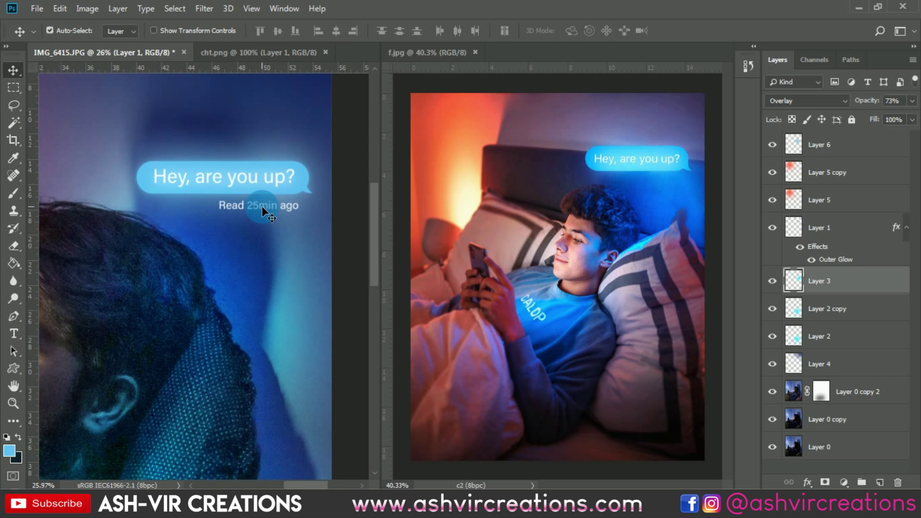
pyautogui.click(21, 91)
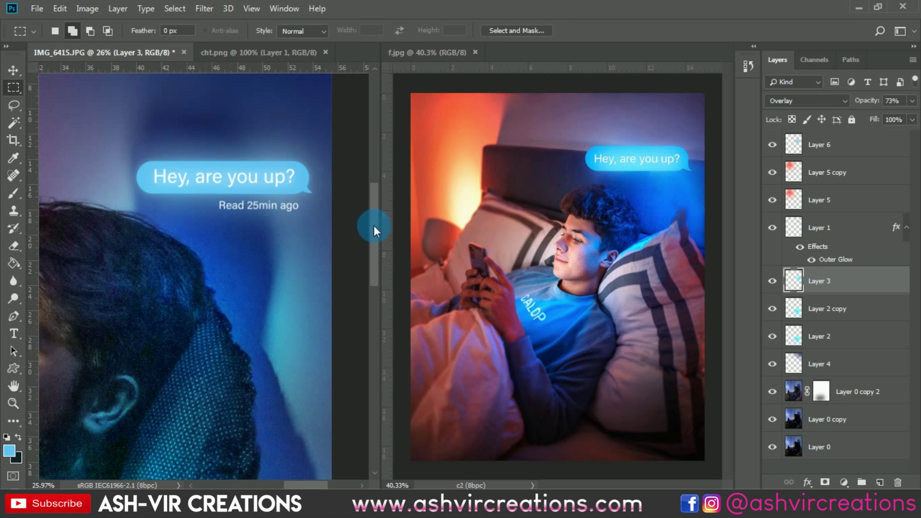
# - Erase the 'Read 25min ago' line from Layer 1 with a marquee selection
pyautogui.click(771, 240)
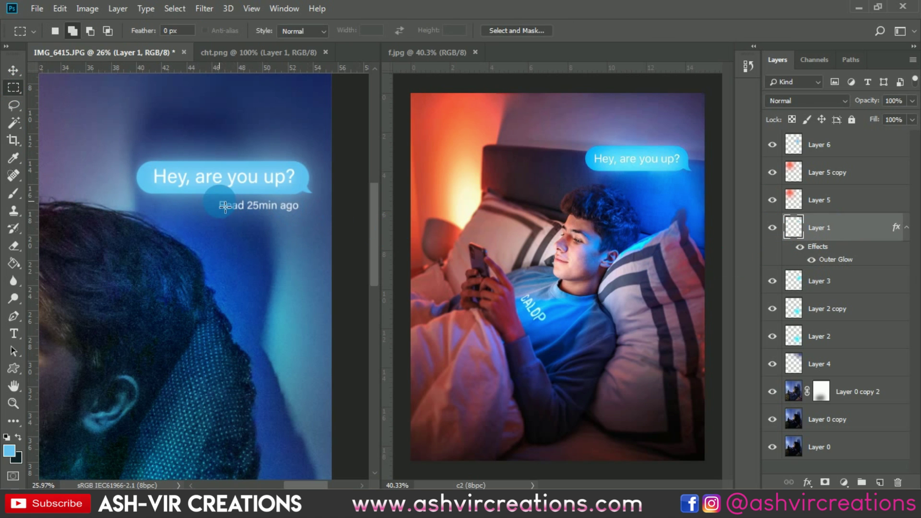
pyautogui.moveTo(211, 197); pyautogui.dragTo(314, 223)
pyautogui.press('Delete')
pyautogui.hotkey('ctrl', 'd')
pyautogui.press('v')
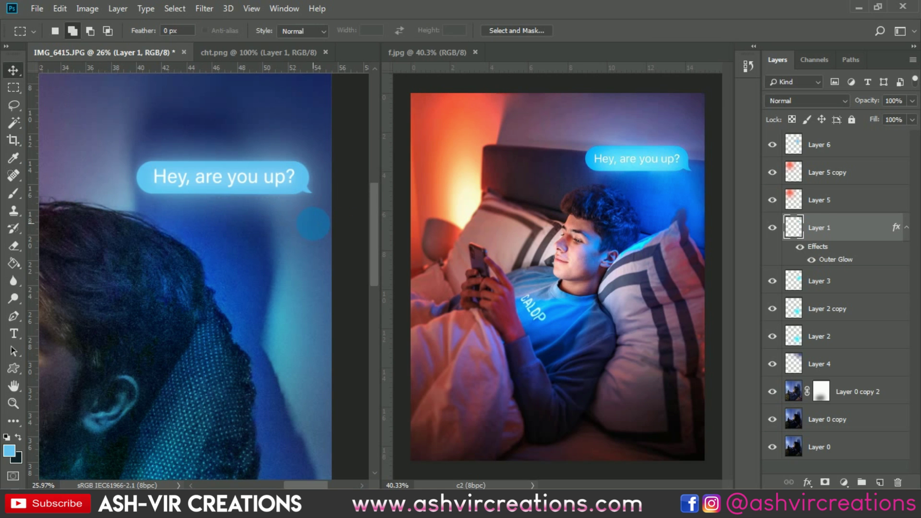
# - Enlarge the chat bubble to about 104.5% and nudge it a few pixels right
pyautogui.scroll(-5, 281, 221)
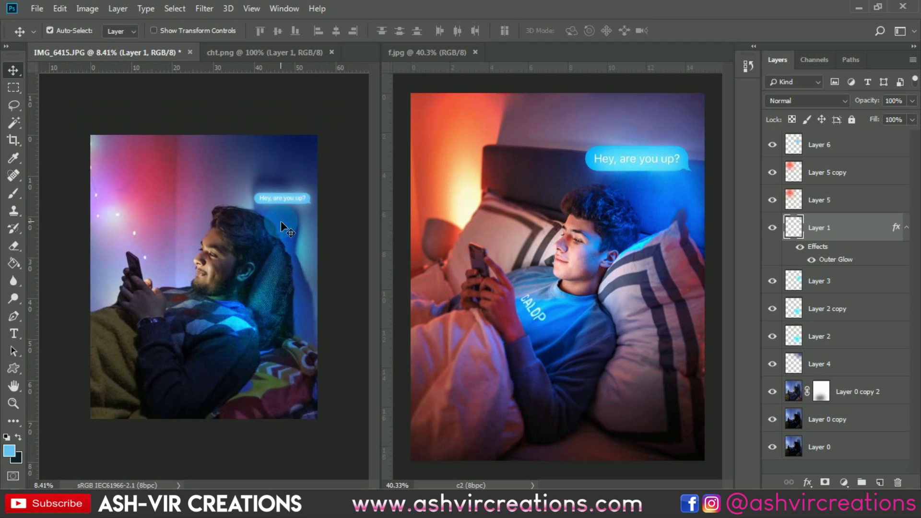
pyautogui.scroll(1, 281, 221)
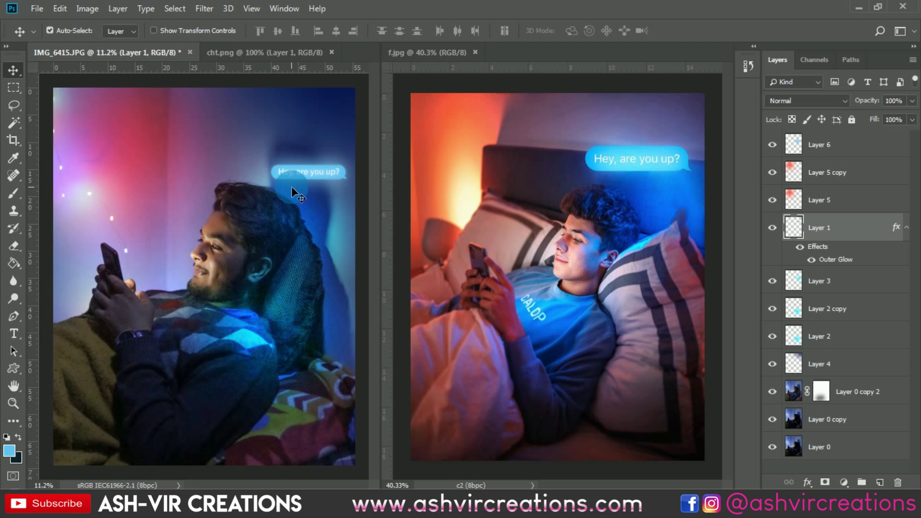
pyautogui.hotkey('ctrl', 't')
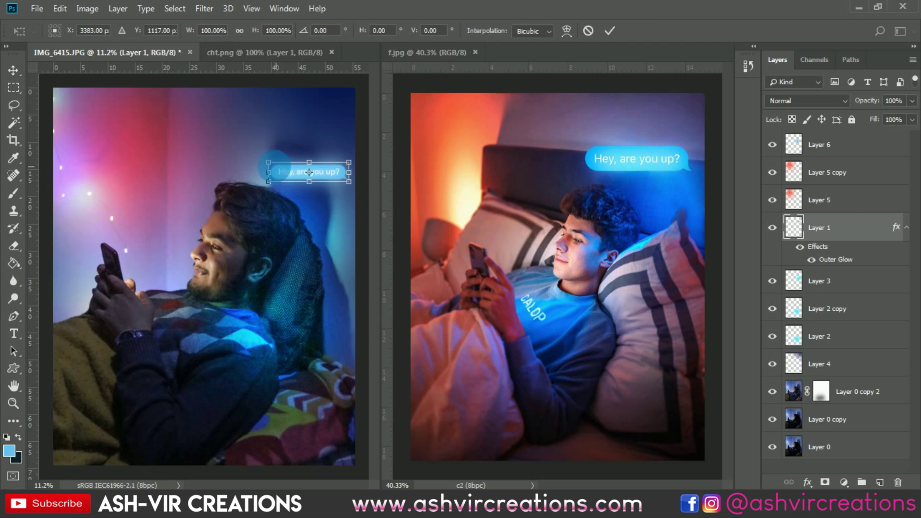
pyautogui.moveTo(275, 169); pyautogui.dragTo(273, 167)
pyautogui.doubleClick(282, 167)
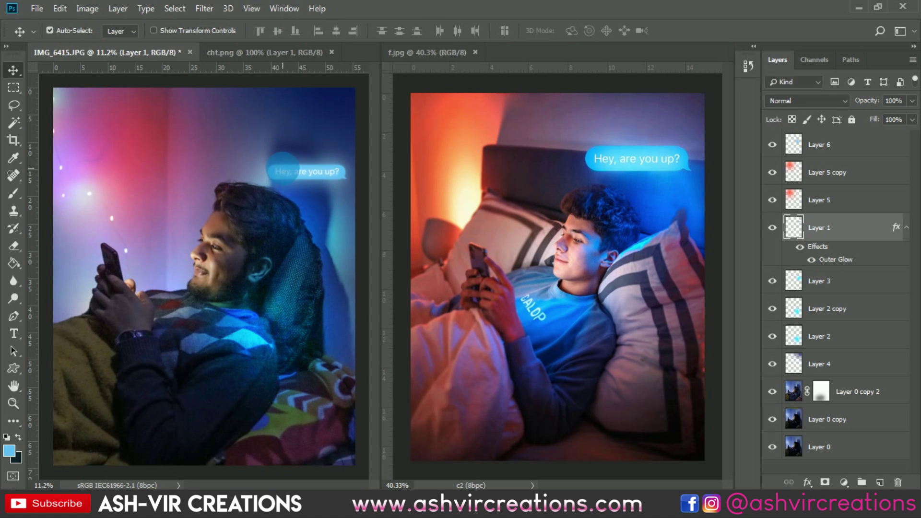
pyautogui.hotkey('shift', 'Right')
pyautogui.hotkey('shift', 'Right')
pyautogui.hotkey('shift', 'Right')
pyautogui.hotkey('shift', 'Right')
pyautogui.scroll(-2, 284, 168)
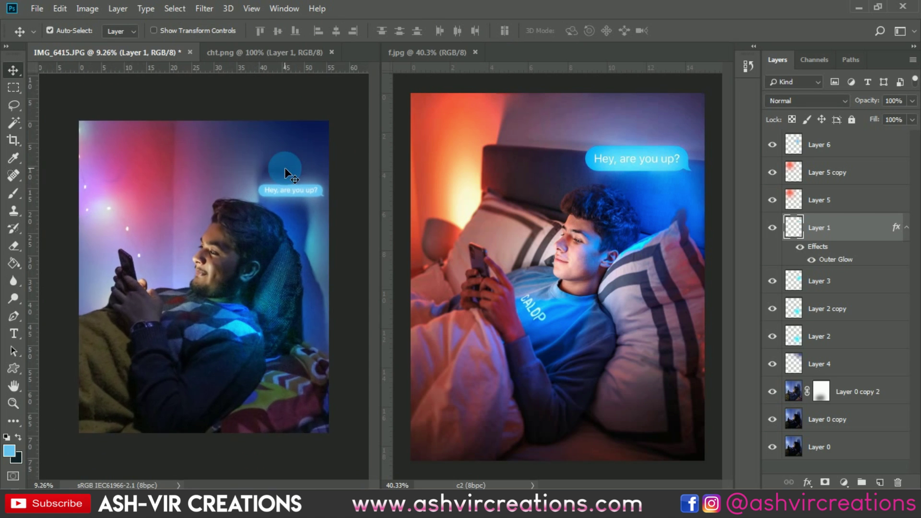
# - Lower the Outer Glow opacity of Layer 1's chat bubble from 47% to 11%
pyautogui.click(800, 246)
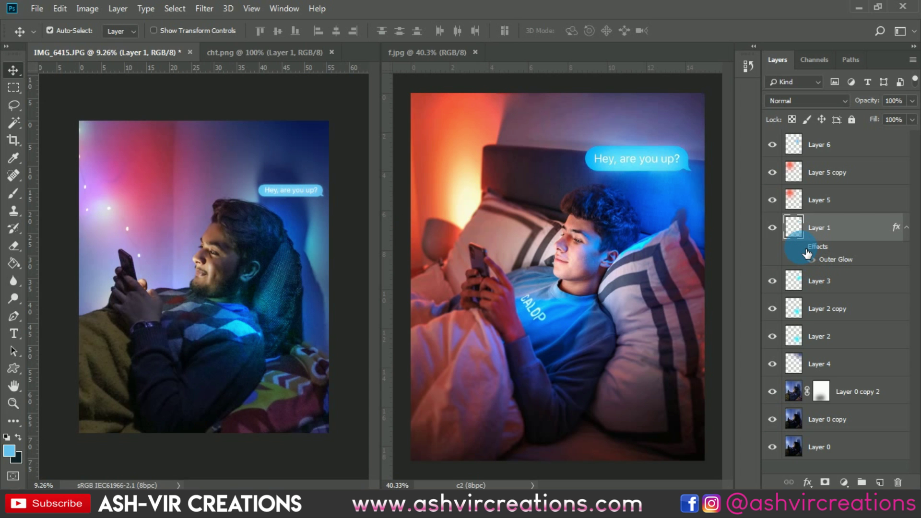
pyautogui.click(800, 247)
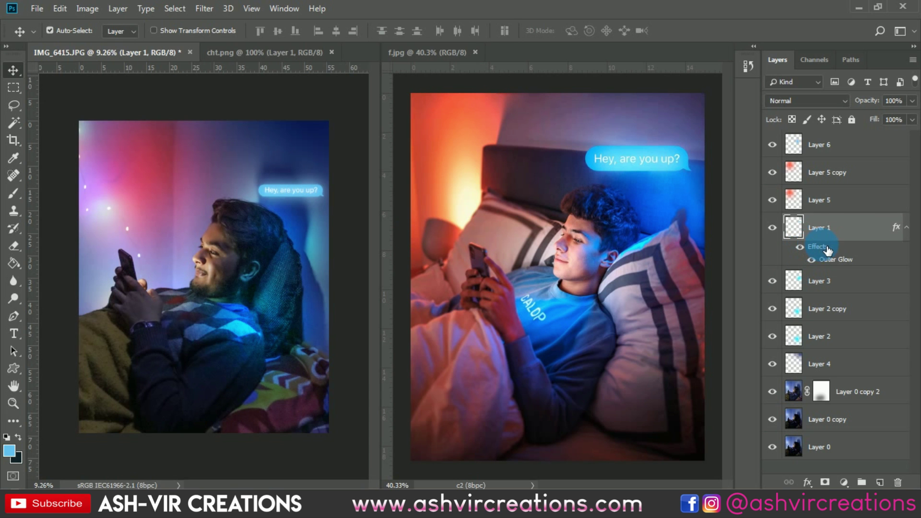
pyautogui.doubleClick(826, 247)
pyautogui.click(436, 407)
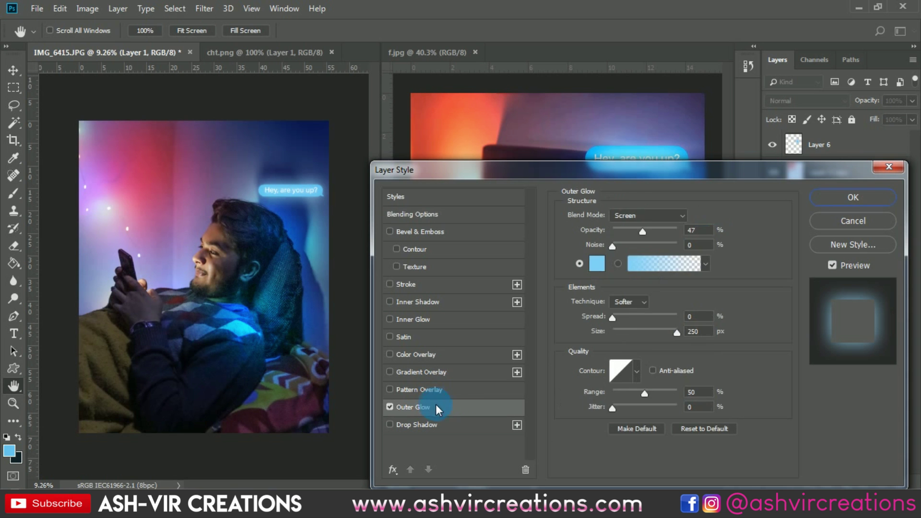
pyautogui.moveTo(637, 229); pyautogui.dragTo(619, 229)
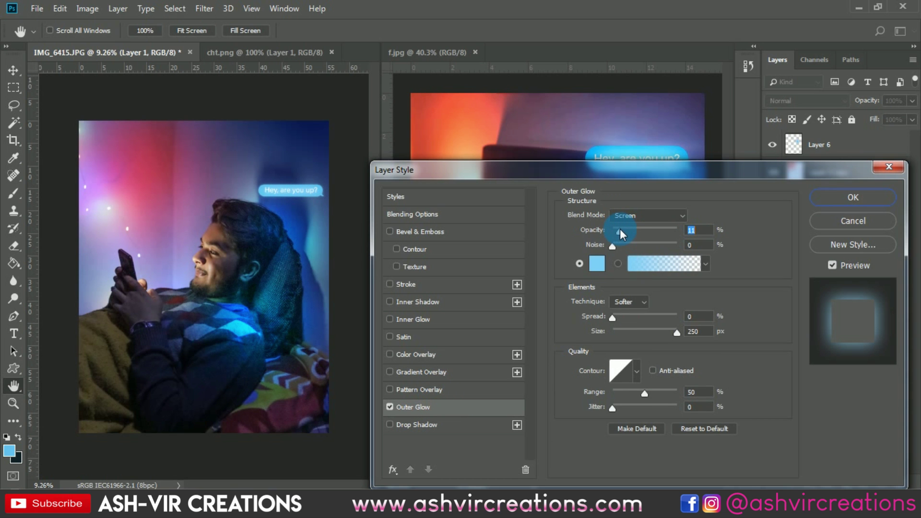
pyautogui.click(830, 194)
# - Scroll the Layers panel and select Layer 0 copy as the start of a range
pyautogui.scroll(3, 305, 192)
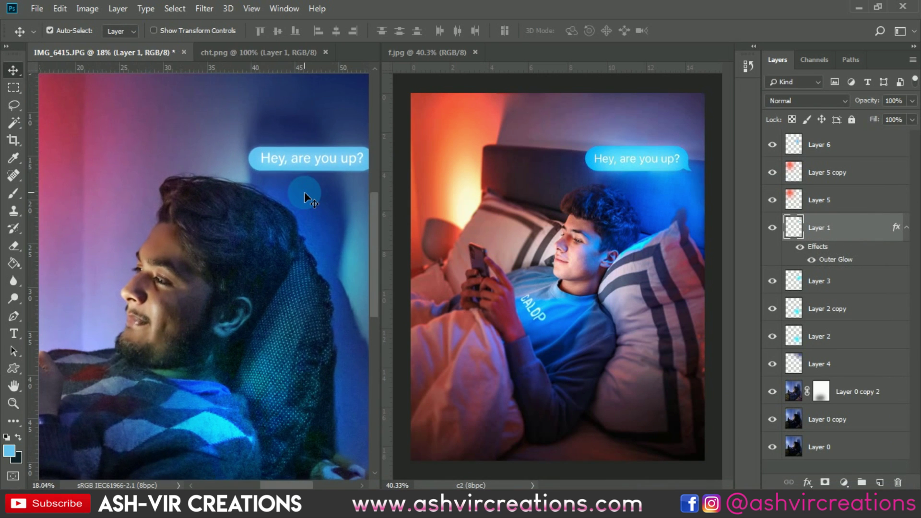
pyautogui.scroll(-3, 305, 193)
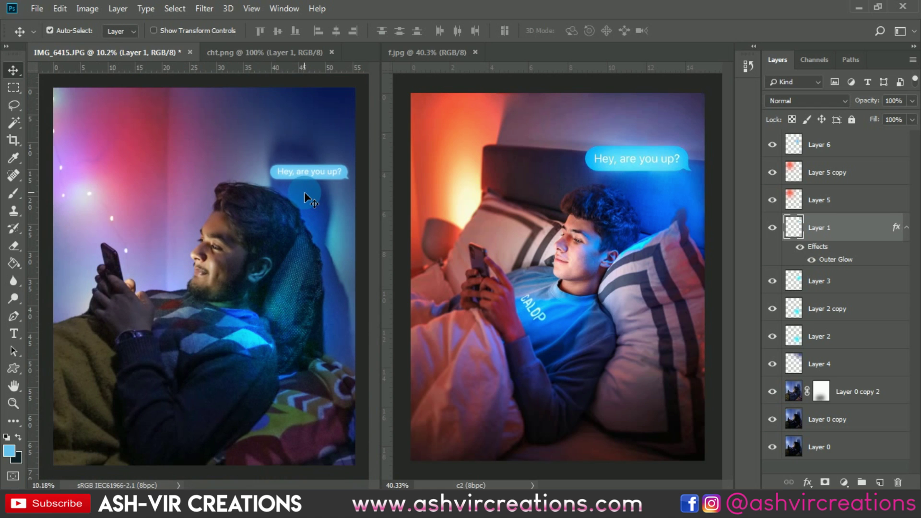
pyautogui.scroll(1, 304, 192)
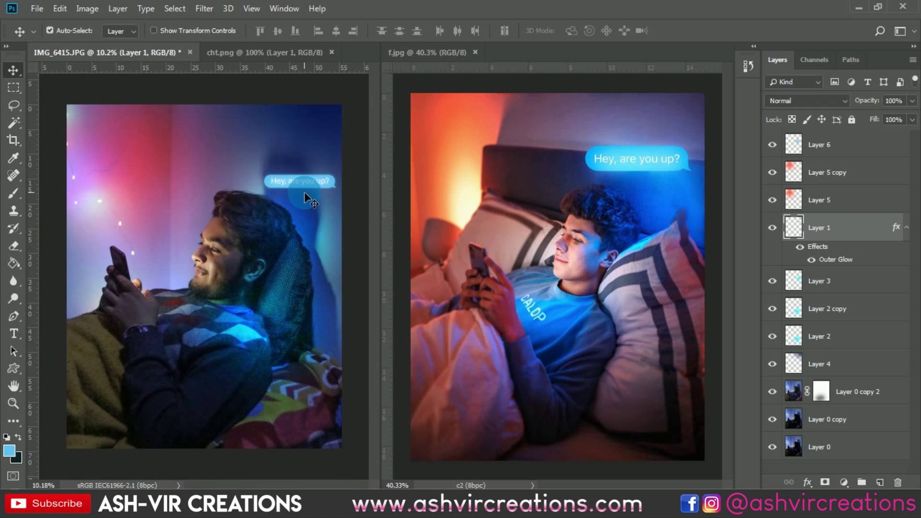
pyautogui.click(850, 422)
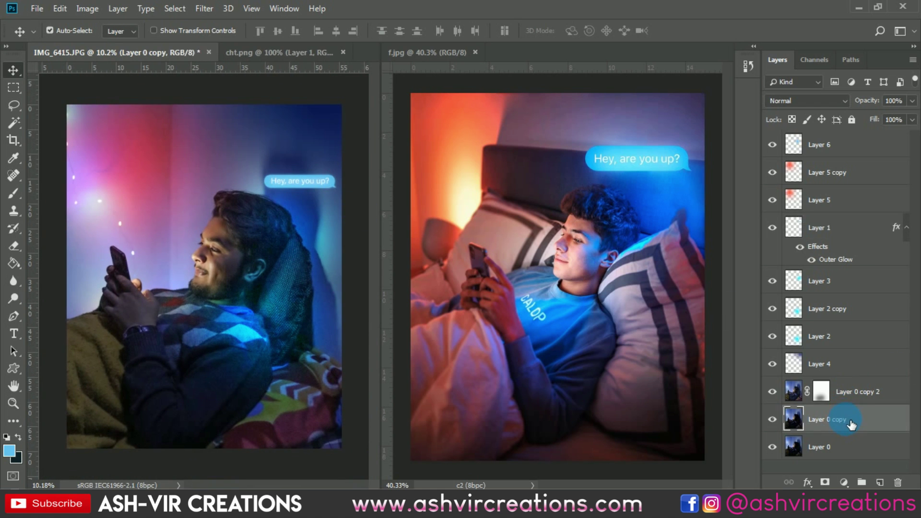
# - Merge Layer 0 copy through Layer 6 into one Layer 6 and crop to 4:5
pyautogui.moveTo(851, 423); pyautogui.dragTo(845, 406)
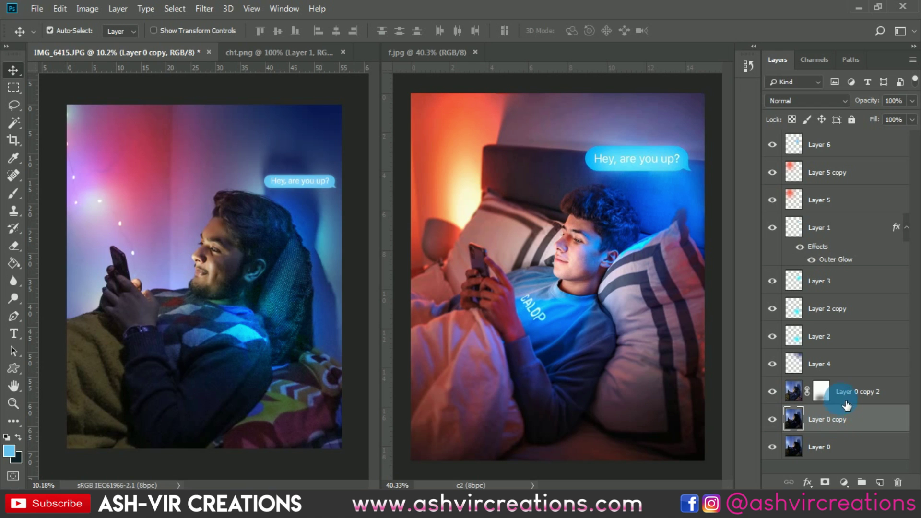
pyautogui.keyDown('shift'); pyautogui.click(865, 145); pyautogui.keyUp('shift')
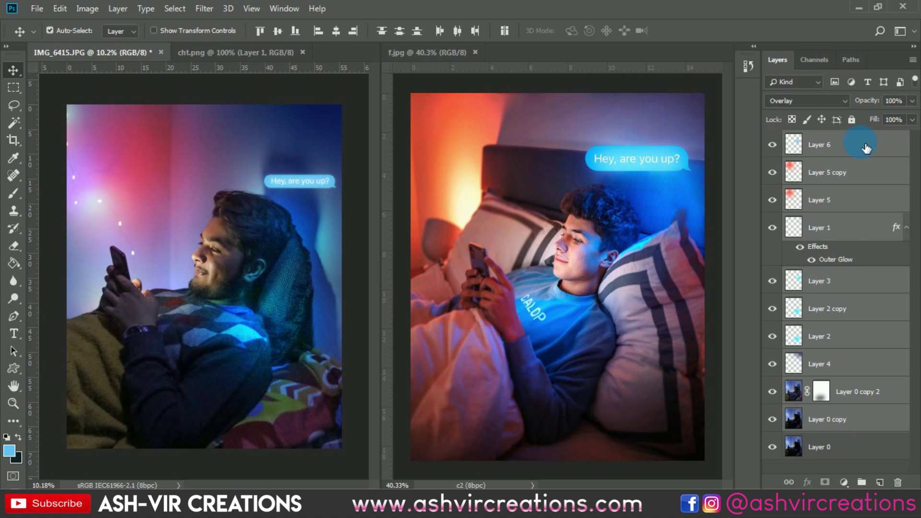
pyautogui.rightClick(860, 142)
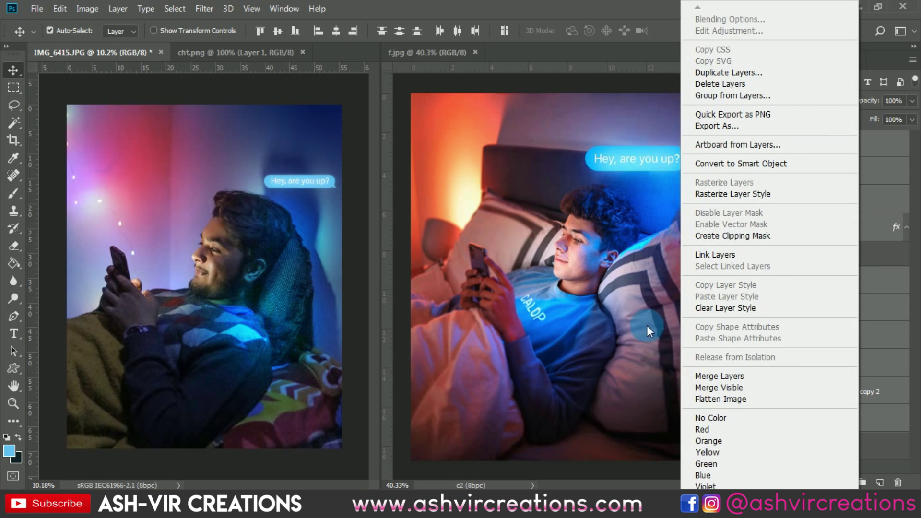
pyautogui.click(700, 375)
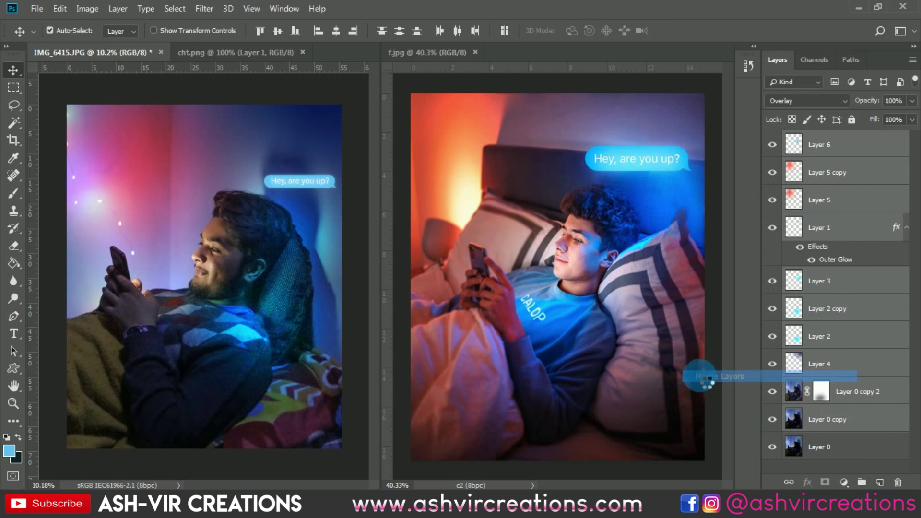
pyautogui.click(20, 139)
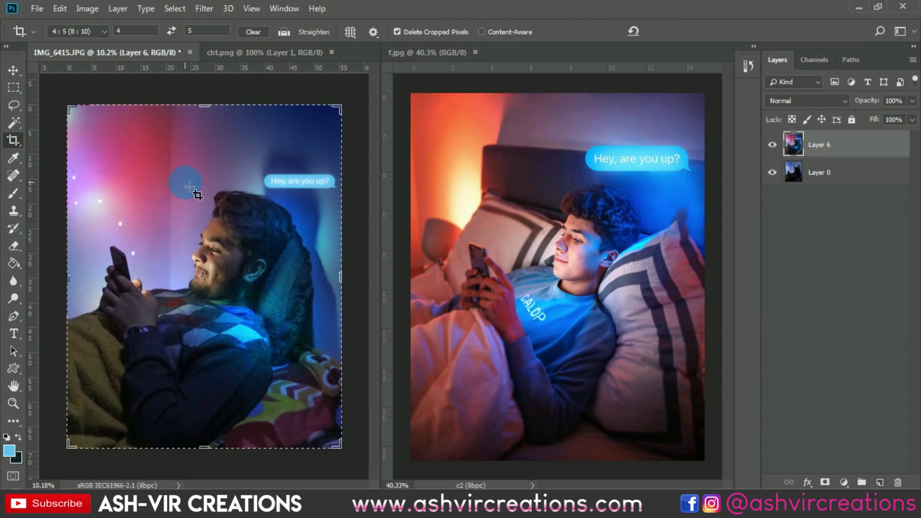
pyautogui.press('Return')
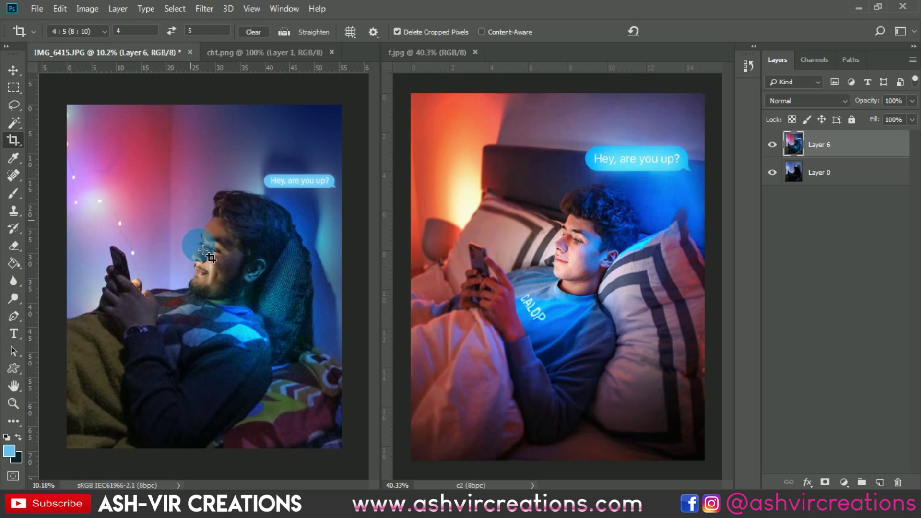
# - Spot-heal the blemishes on the man's cheek and chin using brush sizes 45 and 30
pyautogui.click(14, 175)
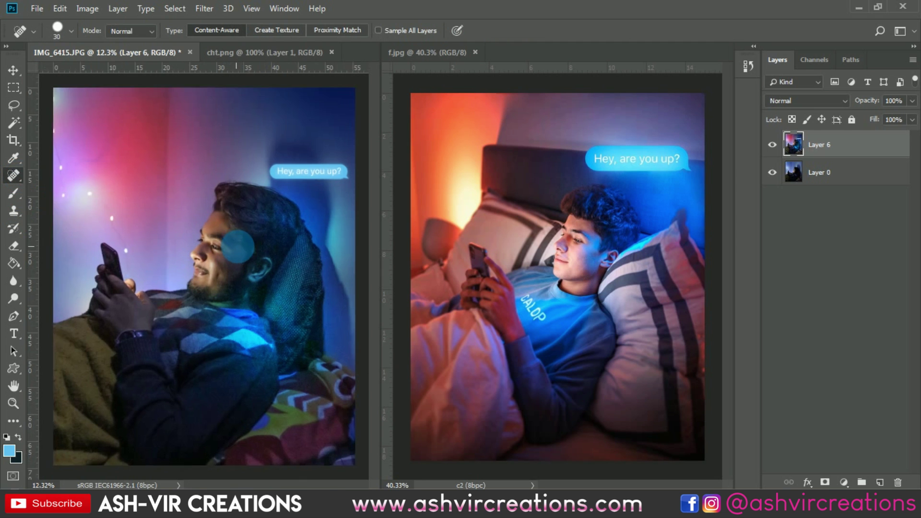
pyautogui.scroll(5, 220, 268)
pyautogui.press(']')
pyautogui.moveTo(224, 309)
pyautogui.mouseDown()
pyautogui.moveTo(222, 294)
pyautogui.moveTo(231, 319)
pyautogui.moveTo(226, 288)
pyautogui.moveTo(184, 281)
pyautogui.moveTo(216, 290)
pyautogui.moveTo(202, 300)
pyautogui.moveTo(207, 277)
pyautogui.moveTo(201, 291)
pyautogui.moveTo(202, 279)
pyautogui.moveTo(240, 332)
pyautogui.mouseUp()
pyautogui.press('[')
pyautogui.press('[')
pyautogui.moveTo(186, 335)
pyautogui.mouseDown()
pyautogui.moveTo(193, 329)
pyautogui.moveTo(175, 330)
pyautogui.moveTo(181, 296)
pyautogui.moveTo(211, 379)
pyautogui.mouseUp()
pyautogui.scroll(-2, 211, 379)
pyautogui.scroll(-5, 211, 379)
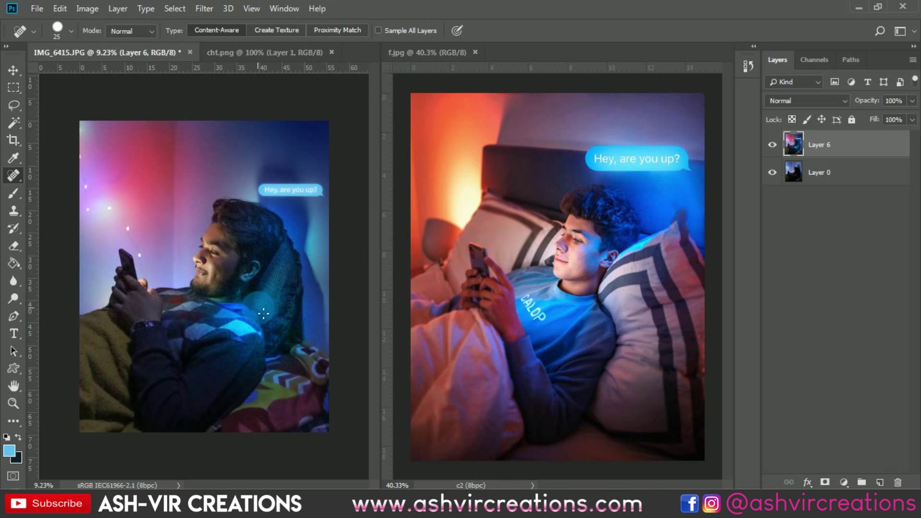
pyautogui.press('v')
pyautogui.scroll(1, 257, 307)
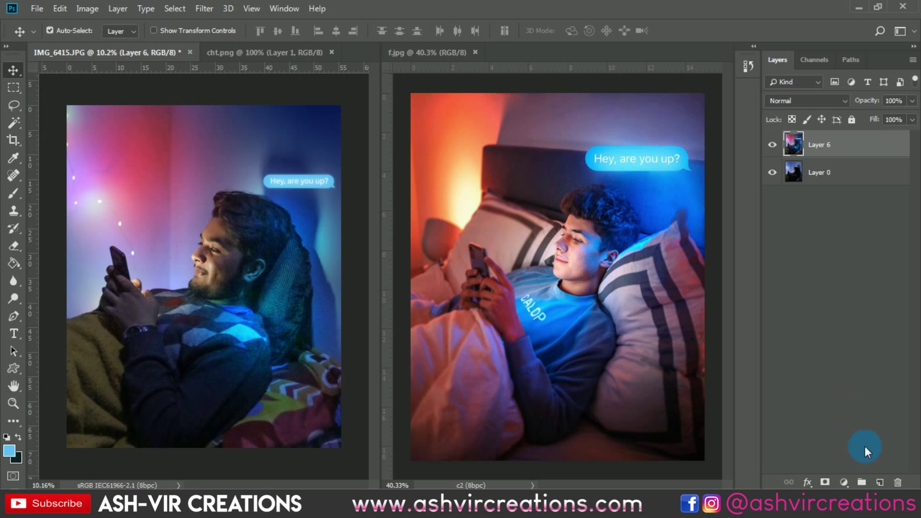
# - Paint a soft orange glow, sampled from the reference photo, on new Layer 7 at lower left
pyautogui.click(880, 482)
pyautogui.click(14, 196)
pyautogui.keyDown('alt'); pyautogui.click(436, 139); pyautogui.keyUp('alt')
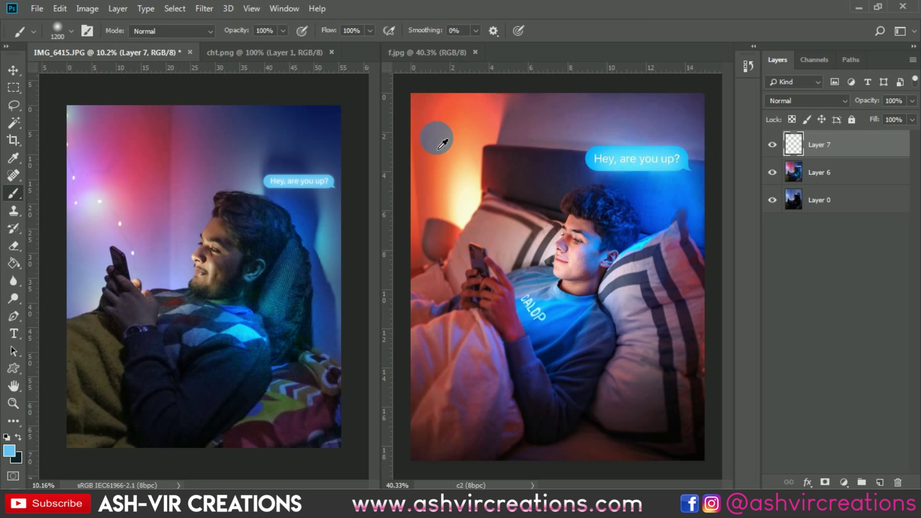
pyautogui.click(127, 54)
pyautogui.click(153, 355)
# - Blend the glow as Overlay and stretch it taller and narrower over the arm and blanket
pyautogui.press('v')
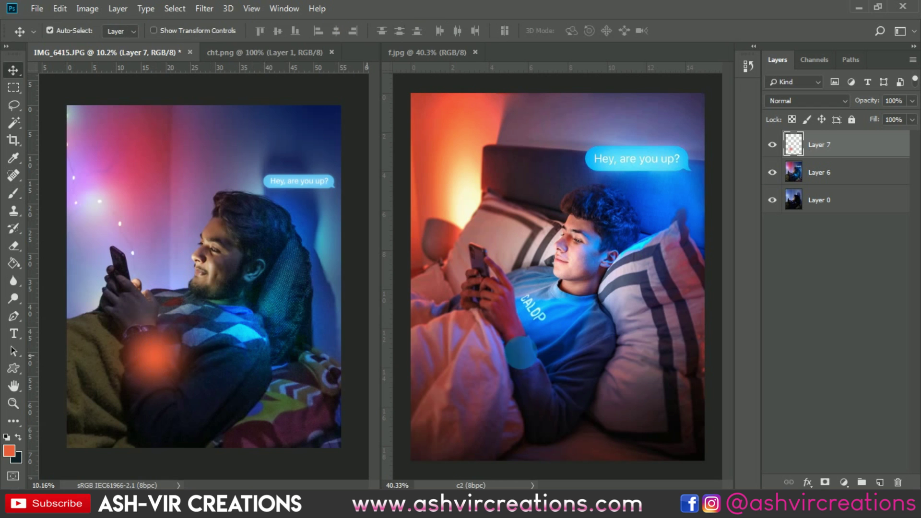
pyautogui.click(782, 102)
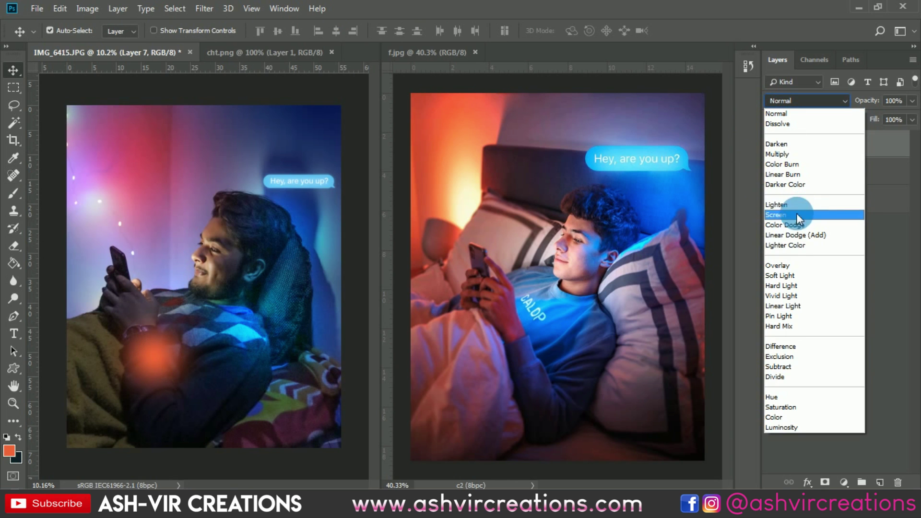
pyautogui.click(787, 265)
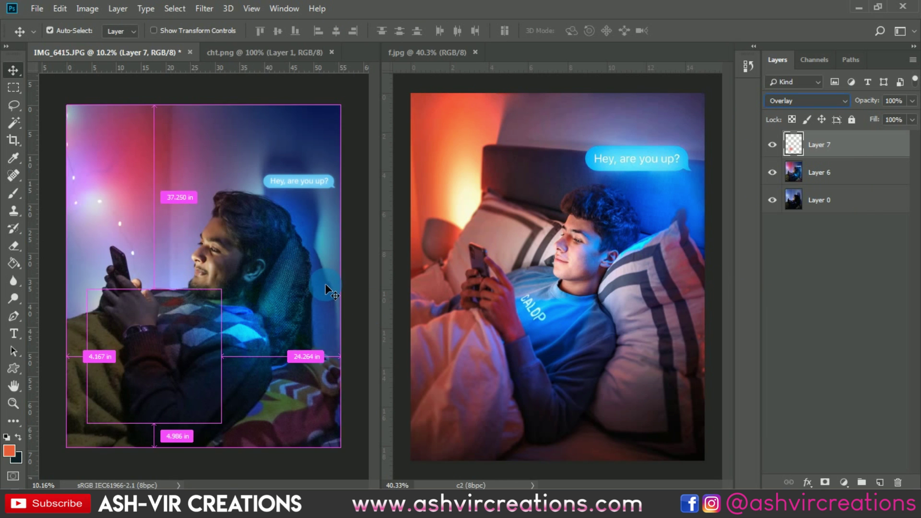
pyautogui.hotkey('ctrl', 't')
pyautogui.moveTo(226, 430); pyautogui.dragTo(152, 377)
pyautogui.moveTo(90, 270); pyautogui.dragTo(96, 196)
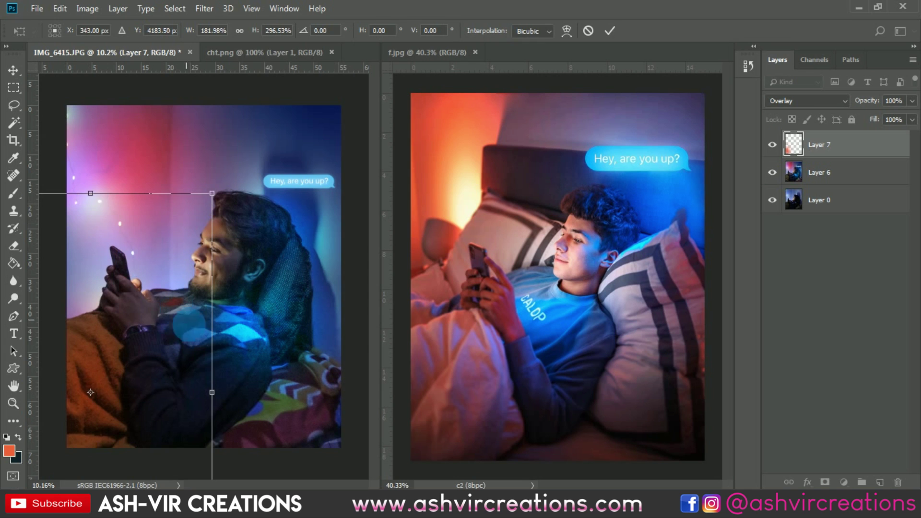
pyautogui.moveTo(212, 391); pyautogui.dragTo(187, 392)
pyautogui.moveTo(119, 349); pyautogui.dragTo(114, 356)
# - Commit the glow resize and, after trying Lighten, Multiply and Darken, blend it as Soft Light
pyautogui.press('Return')
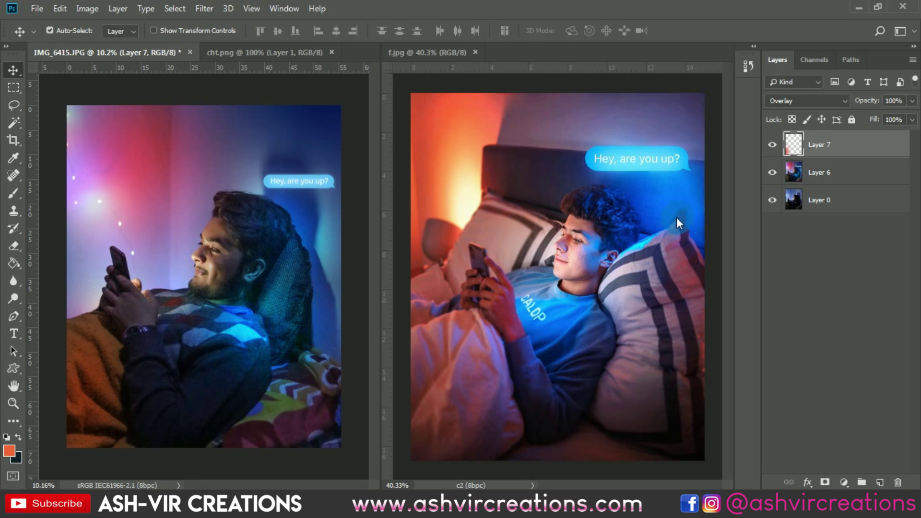
pyautogui.click(799, 100)
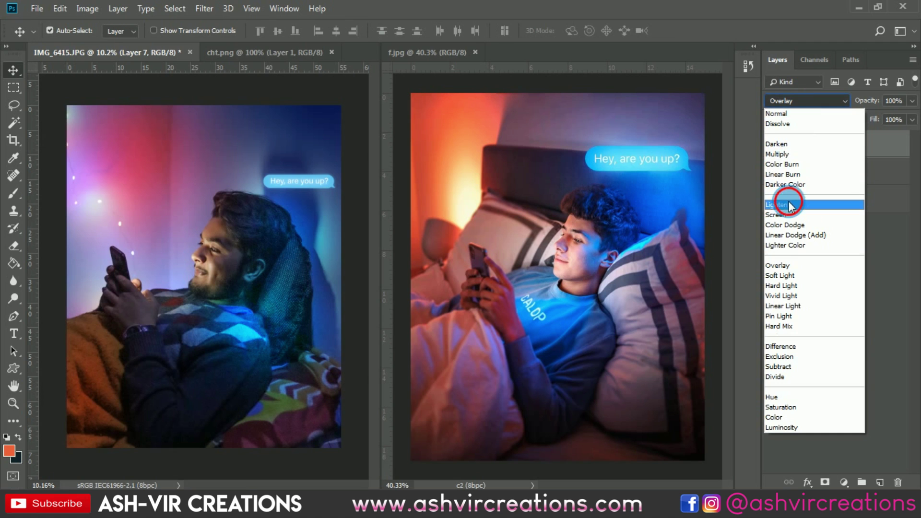
pyautogui.click(788, 200)
pyautogui.click(798, 102)
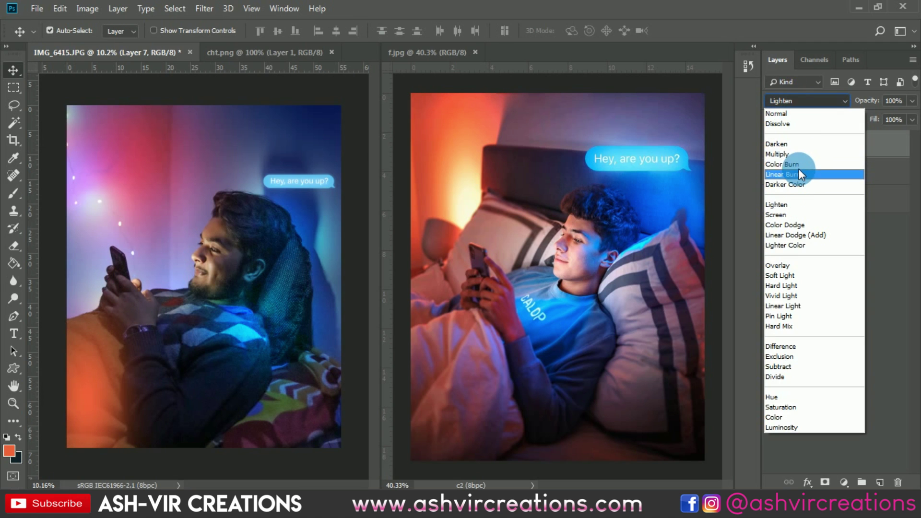
pyautogui.click(801, 154)
pyautogui.click(795, 100)
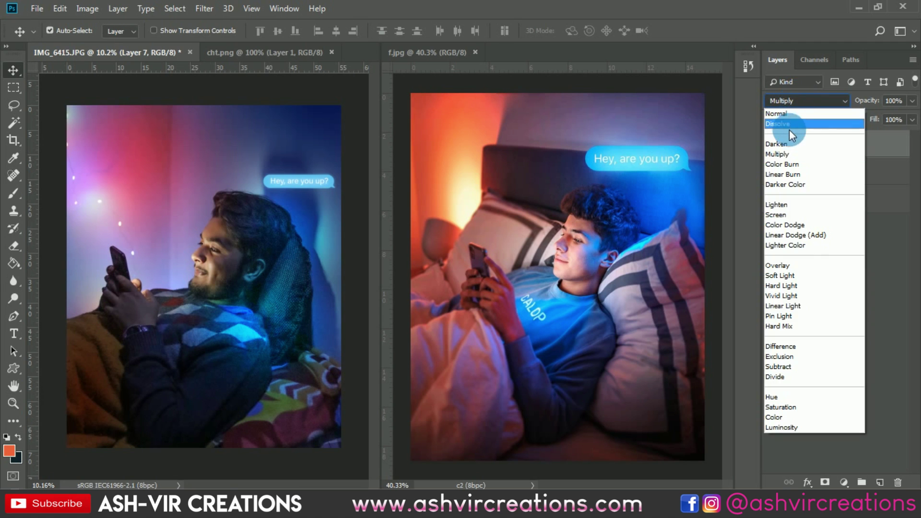
pyautogui.click(787, 142)
pyautogui.click(795, 102)
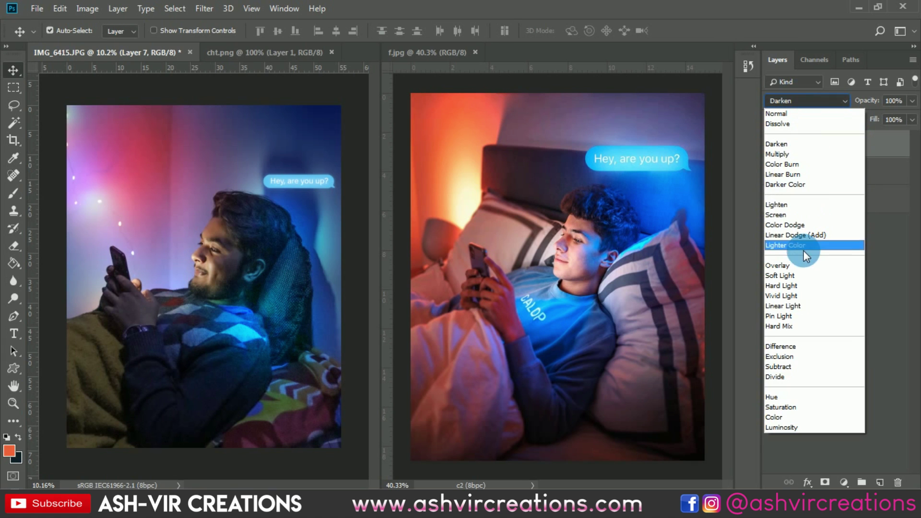
pyautogui.click(799, 272)
pyautogui.click(772, 145)
pyautogui.click(774, 145)
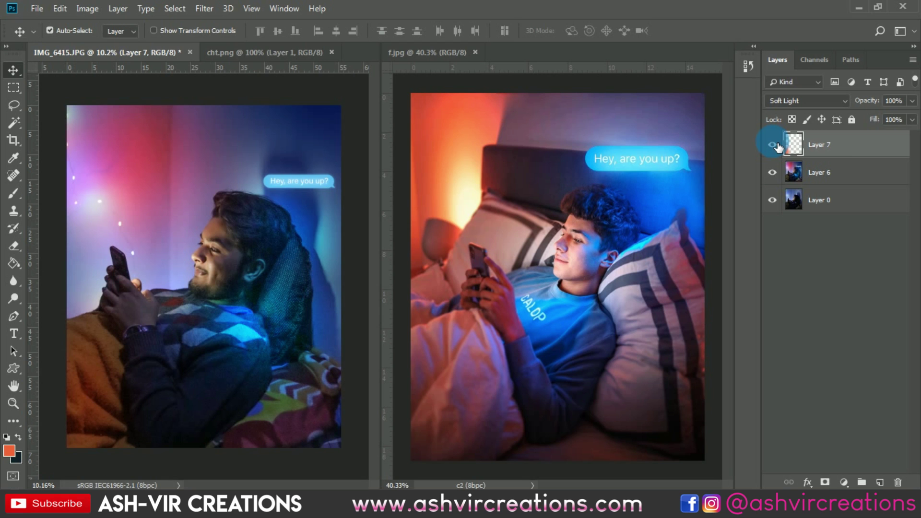
pyautogui.click(773, 145)
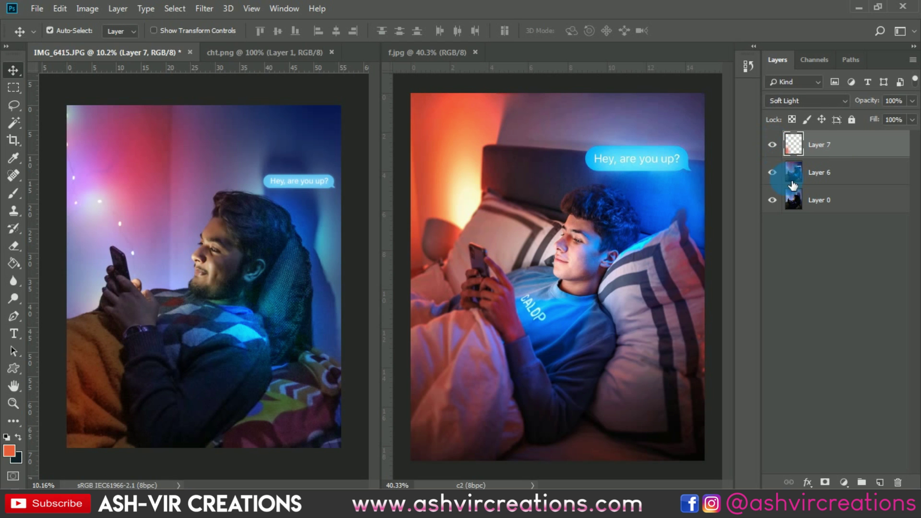
# - Merge the glow with Layer 6 into a single Layer 7 and reapply the crop
pyautogui.click(831, 176)
pyautogui.rightClick(831, 177)
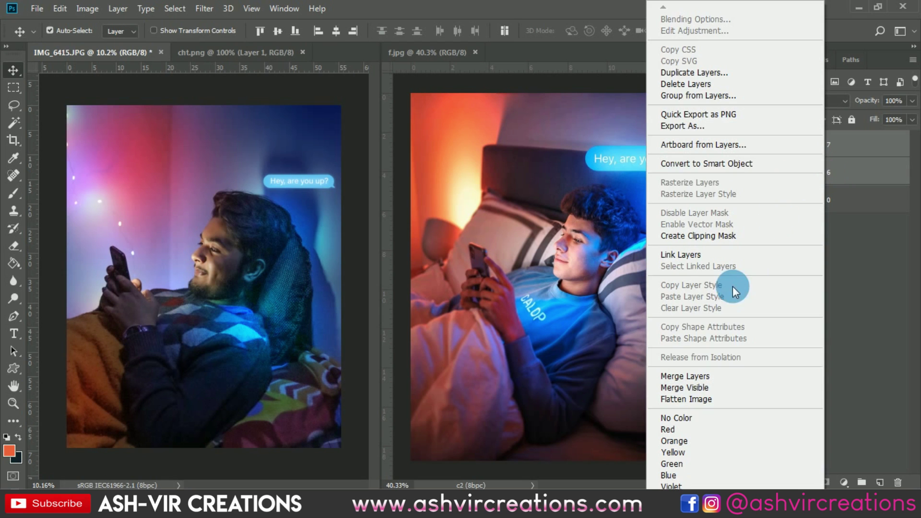
pyautogui.click(693, 376)
pyautogui.press('c')
pyautogui.press('Return')
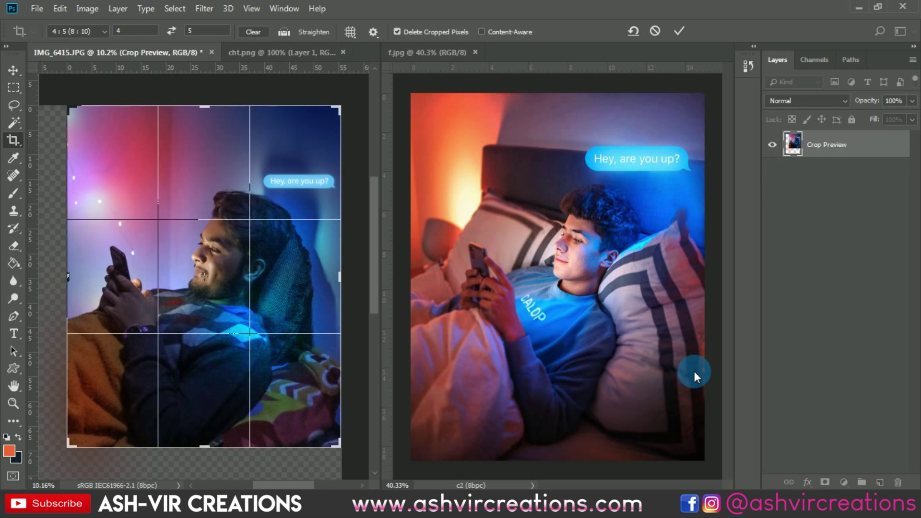
pyautogui.press('v')
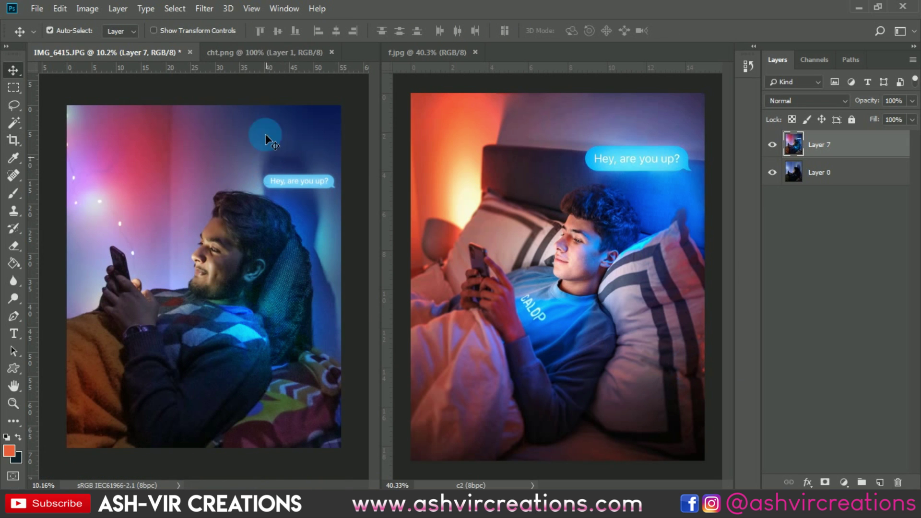
pyautogui.click(202, 13)
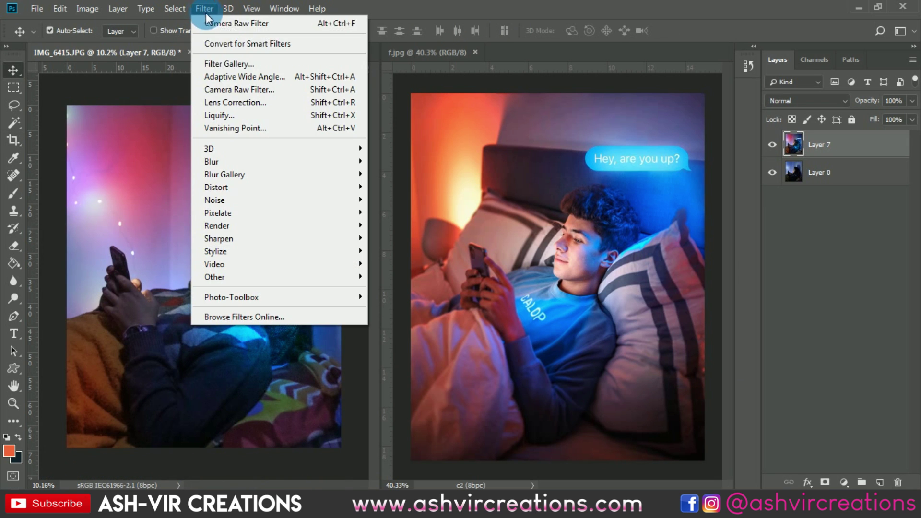
# - In the Camera Raw Filter's Calibration panel, set Blue Primary hue to -50
pyautogui.click(229, 90)
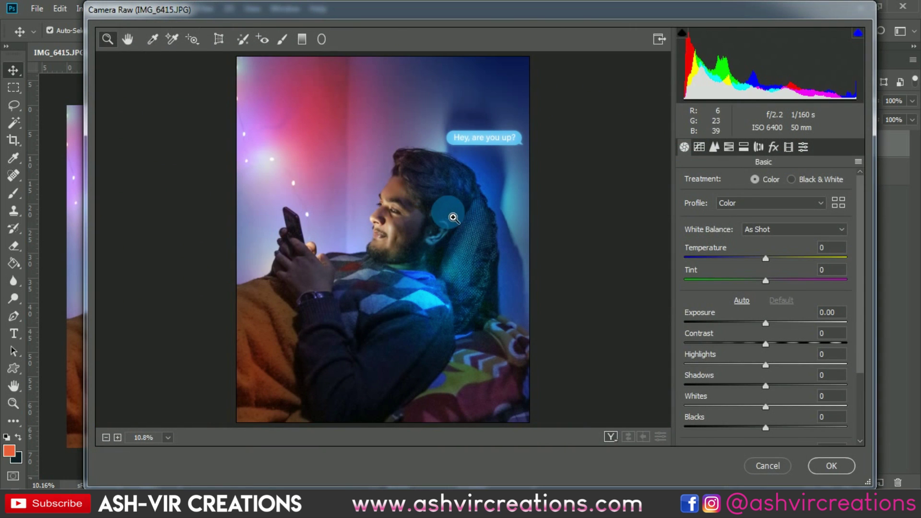
pyautogui.click(801, 149)
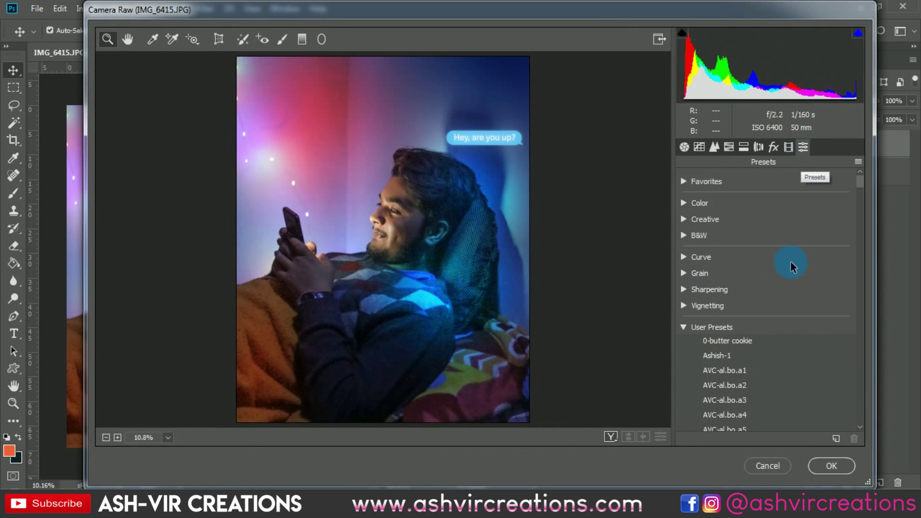
pyautogui.click(787, 150)
pyautogui.moveTo(762, 405); pyautogui.dragTo(729, 402)
pyautogui.moveTo(610, 19); pyautogui.dragTo(553, 16)
pyautogui.moveTo(620, 20); pyautogui.dragTo(630, 48)
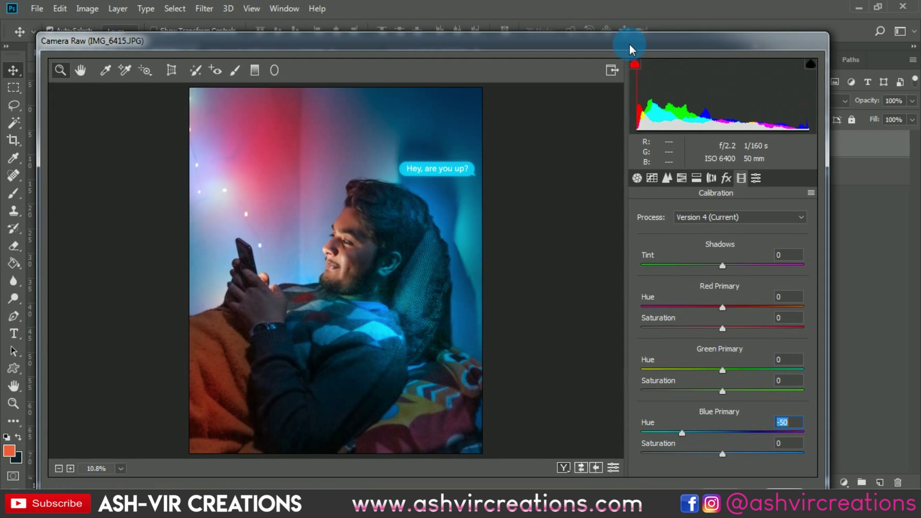
# - Set Contrast +20, Shadows -60 and Whites +9 in the Basic panel
pyautogui.click(637, 178)
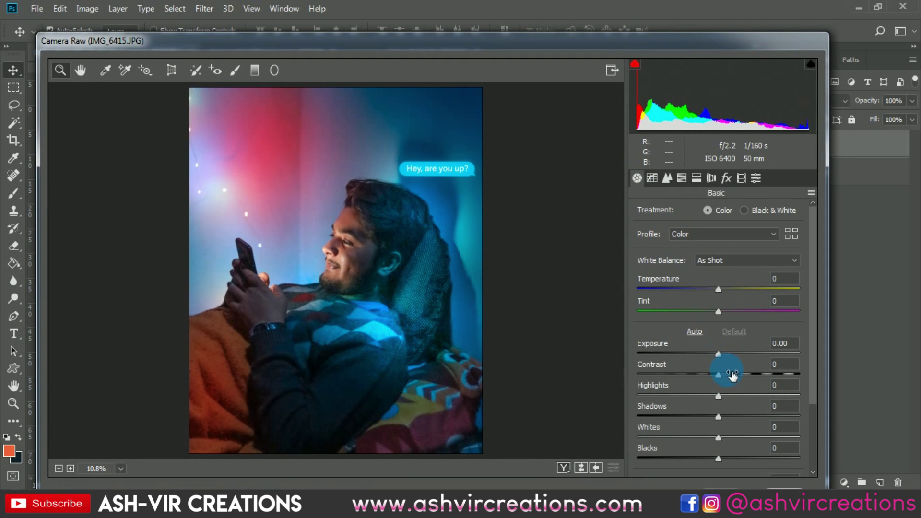
pyautogui.moveTo(724, 376)
pyautogui.mouseDown()
pyautogui.moveTo(754, 386)
pyautogui.moveTo(723, 376)
pyautogui.moveTo(719, 397)
pyautogui.moveTo(731, 375)
pyautogui.mouseUp()
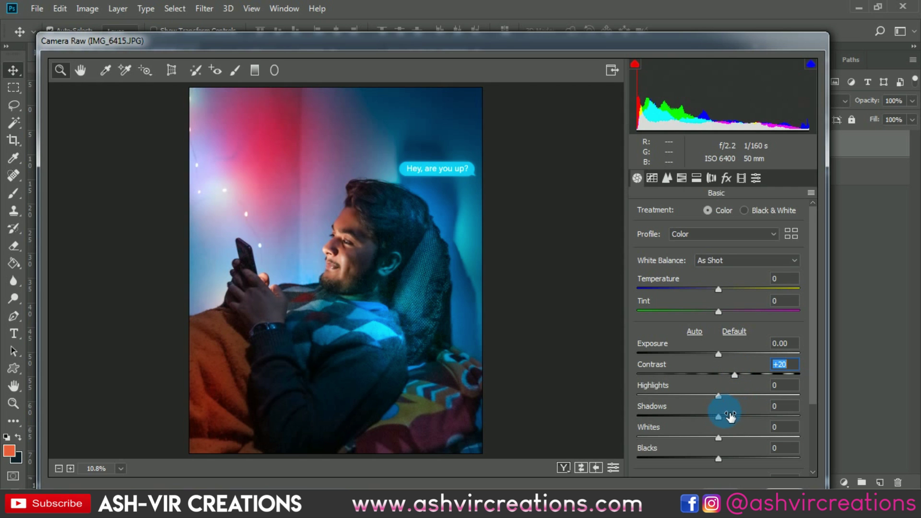
pyautogui.moveTo(722, 419); pyautogui.dragTo(669, 427)
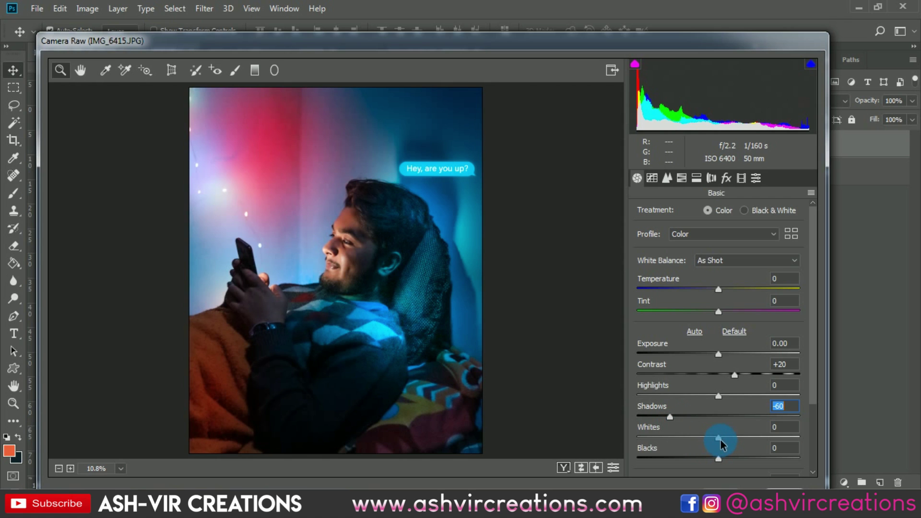
pyautogui.moveTo(721, 439)
pyautogui.mouseDown()
pyautogui.moveTo(734, 437)
pyautogui.moveTo(698, 437)
pyautogui.moveTo(726, 435)
pyautogui.mouseUp()
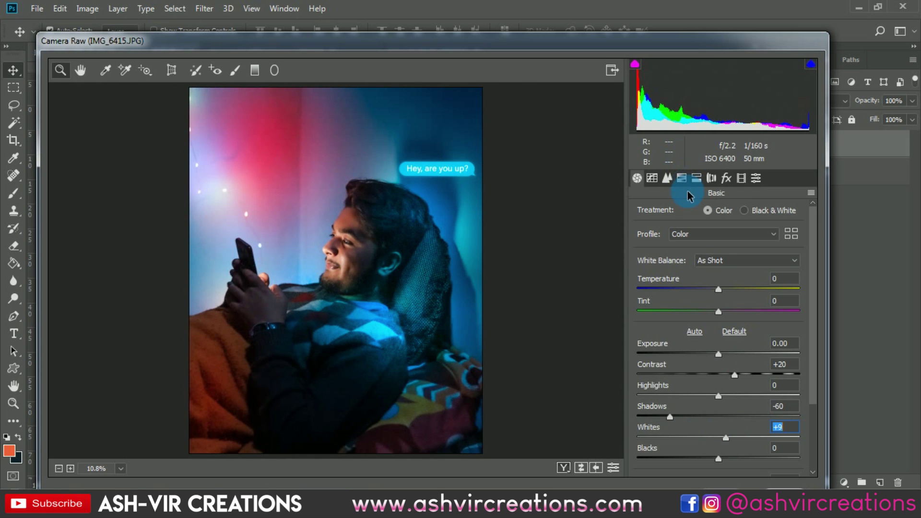
pyautogui.click(681, 178)
# - Shift the Reds hue to +14, tweak red luminance and reset red saturation to 0
pyautogui.click(655, 217)
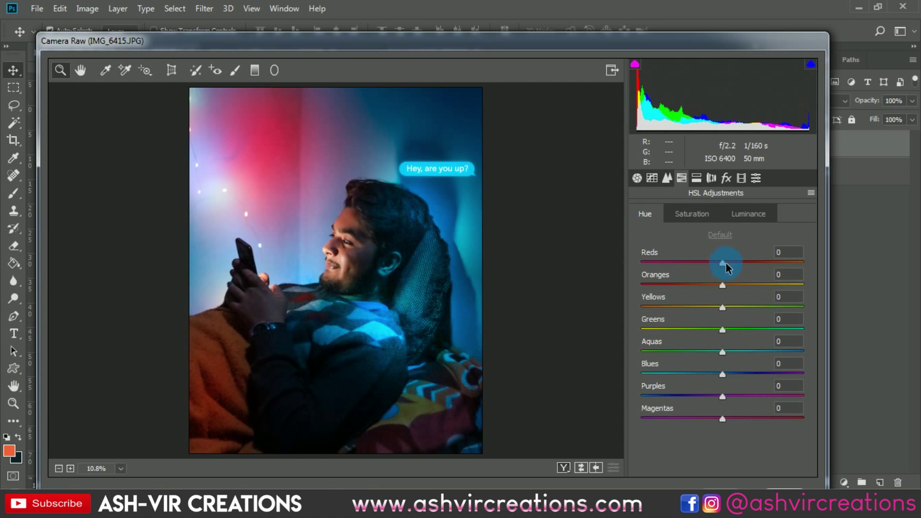
pyautogui.moveTo(725, 272)
pyautogui.mouseDown()
pyautogui.moveTo(724, 264)
pyautogui.moveTo(744, 263)
pyautogui.moveTo(694, 264)
pyautogui.moveTo(766, 274)
pyautogui.moveTo(724, 277)
pyautogui.moveTo(737, 277)
pyautogui.mouseUp()
pyautogui.moveTo(745, 277); pyautogui.dragTo(731, 277)
pyautogui.click(696, 213)
pyautogui.click(732, 220)
pyautogui.moveTo(734, 267)
pyautogui.mouseDown()
pyautogui.moveTo(743, 263)
pyautogui.moveTo(727, 263)
pyautogui.mouseUp()
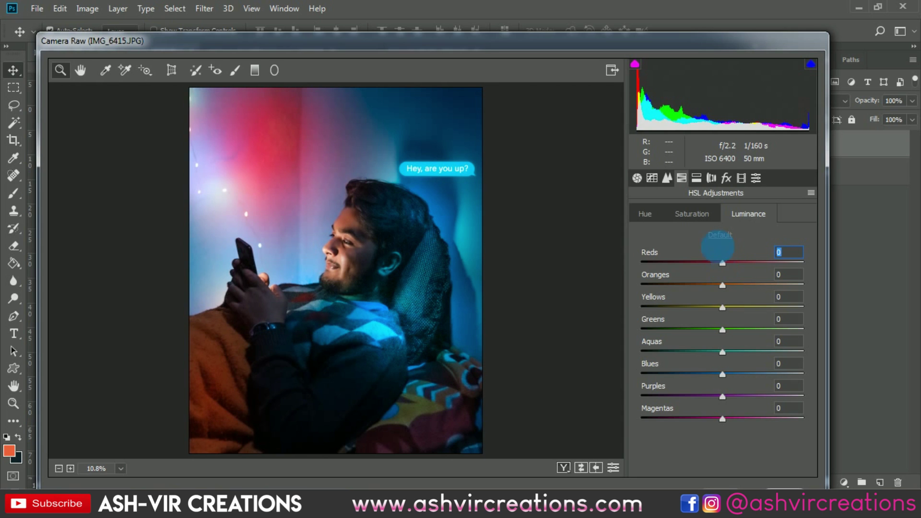
pyautogui.click(693, 213)
pyautogui.moveTo(715, 263)
pyautogui.mouseDown()
pyautogui.moveTo(657, 262)
pyautogui.moveTo(719, 267)
pyautogui.mouseUp()
pyautogui.doubleClick(720, 266)
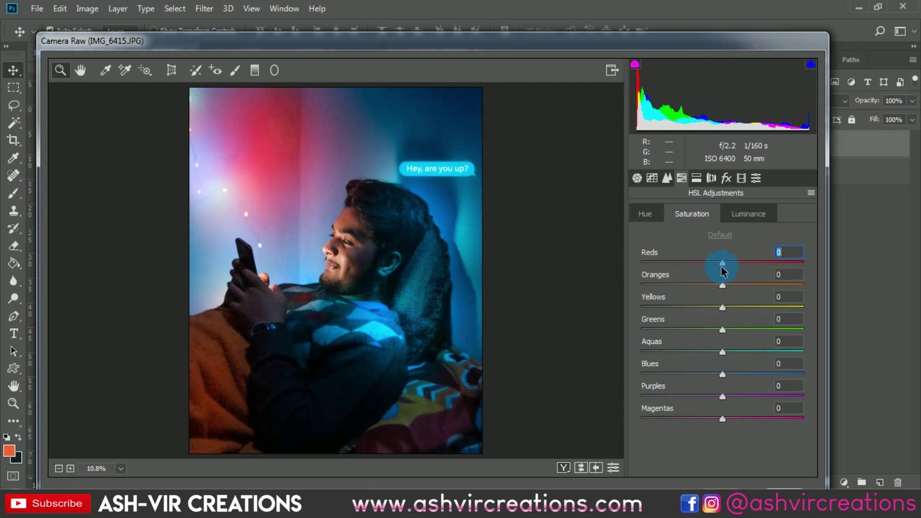
# - Set Oranges hue +19 with orange saturation back to neutral, and Aquas hue -9
pyautogui.click(651, 223)
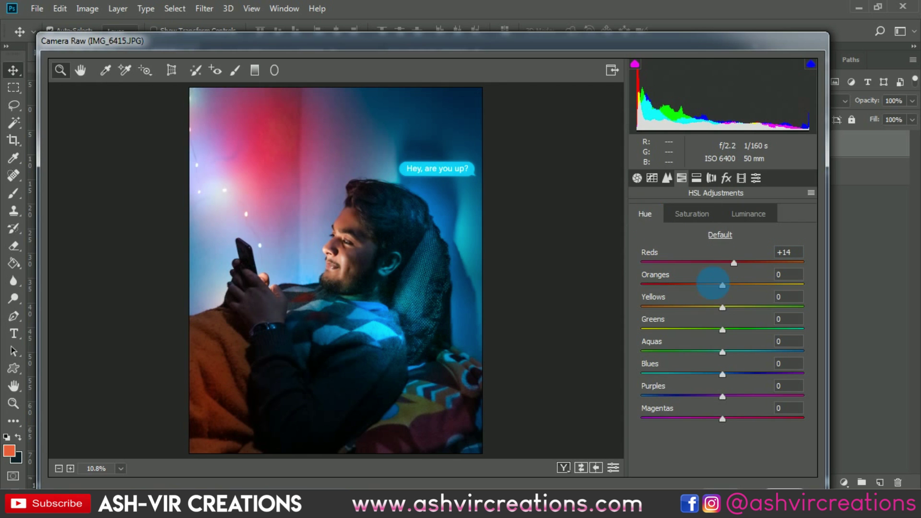
pyautogui.moveTo(727, 286)
pyautogui.mouseDown()
pyautogui.moveTo(738, 285)
pyautogui.moveTo(719, 286)
pyautogui.moveTo(739, 288)
pyautogui.mouseUp()
pyautogui.click(732, 215)
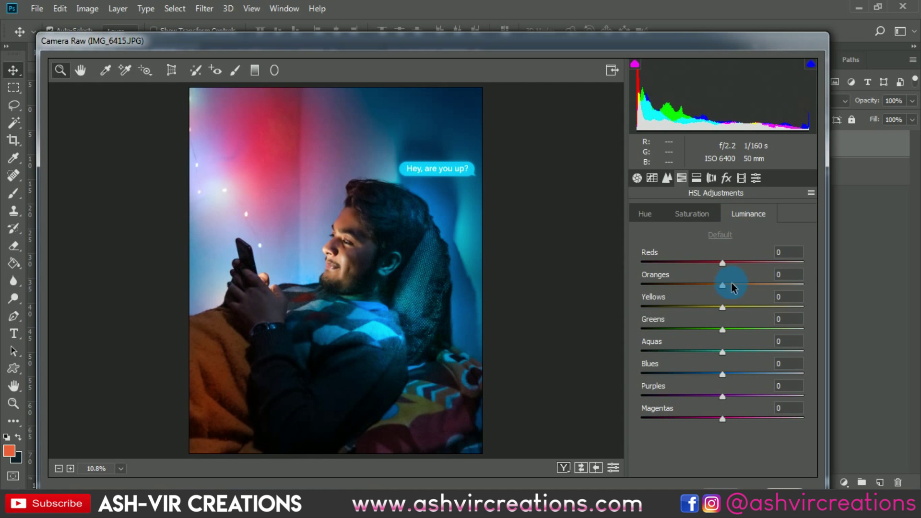
pyautogui.moveTo(737, 284); pyautogui.dragTo(737, 284)
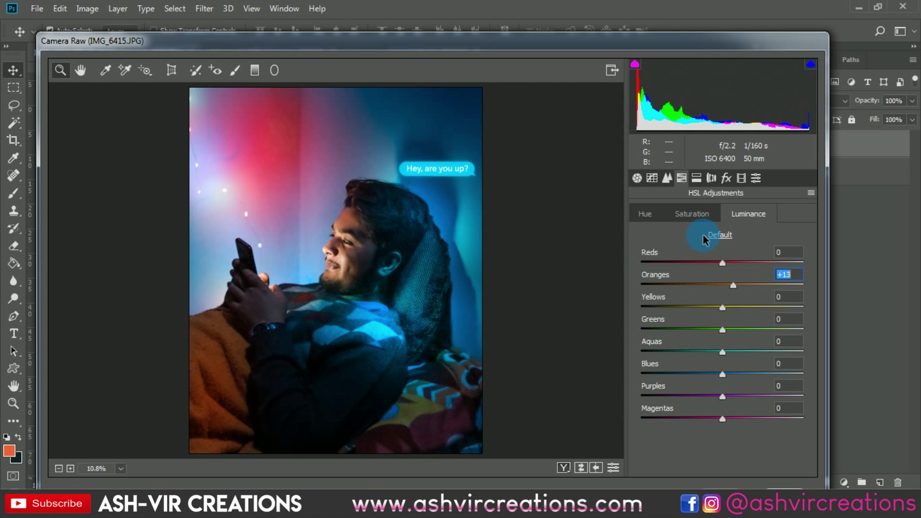
pyautogui.click(692, 214)
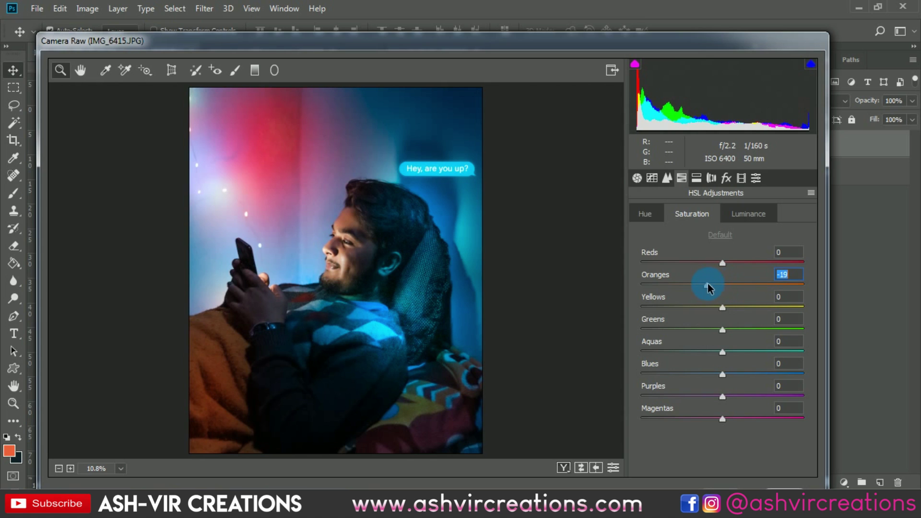
pyautogui.moveTo(699, 284); pyautogui.dragTo(724, 289)
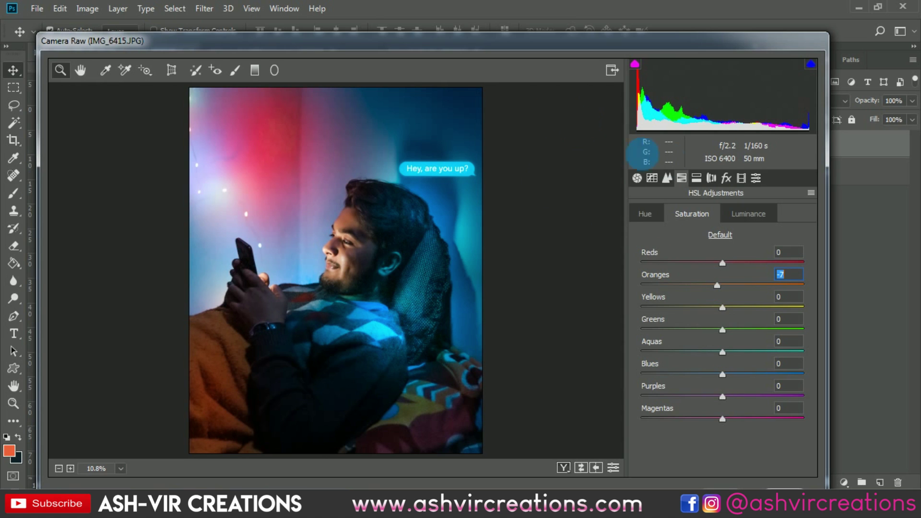
pyautogui.click(644, 214)
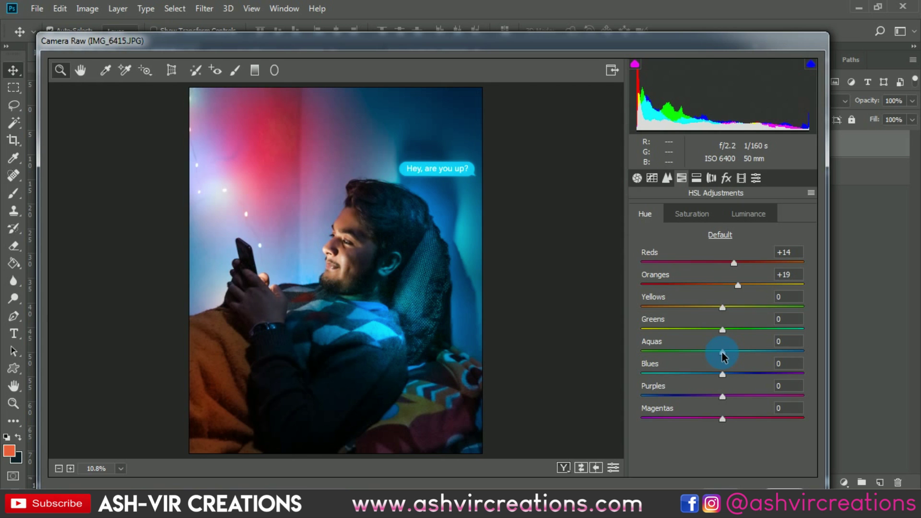
pyautogui.moveTo(741, 356); pyautogui.dragTo(714, 366)
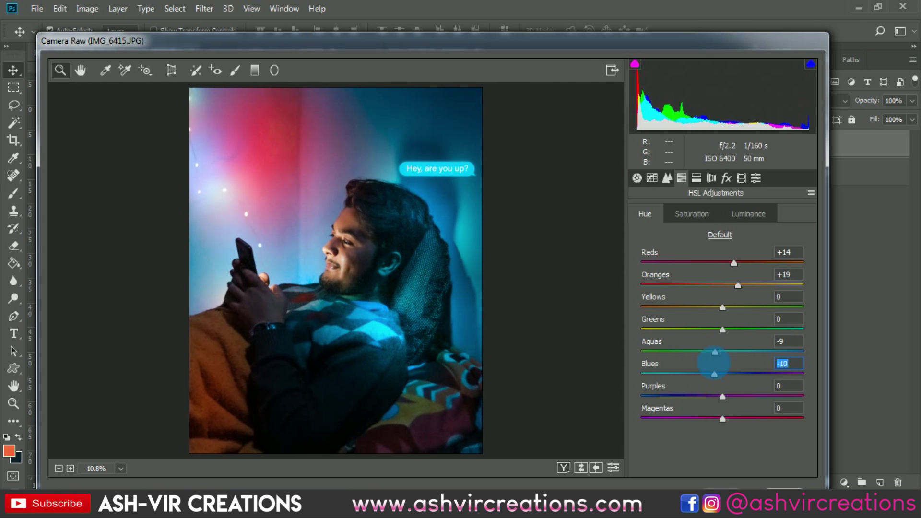
pyautogui.moveTo(668, 44); pyautogui.dragTo(597, 231)
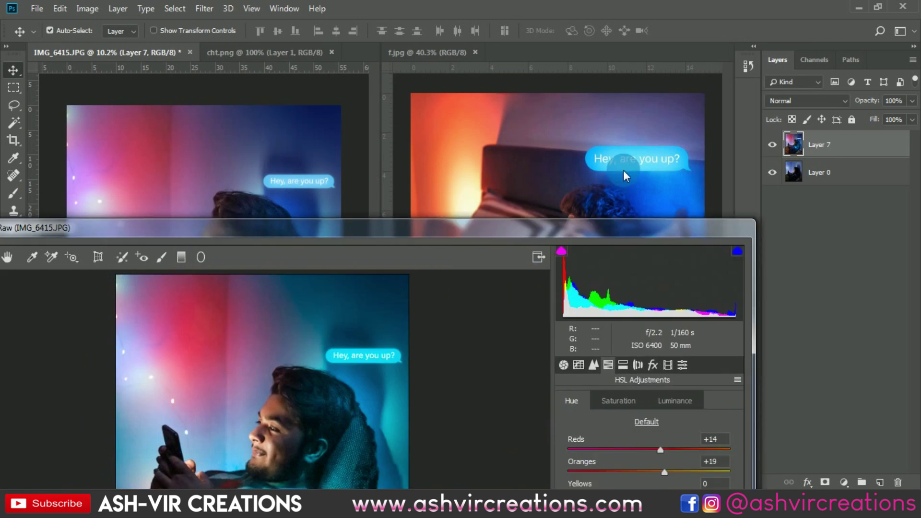
# - Set the Blues hue to -8 and the sharpening Amount to 5
pyautogui.moveTo(622, 169); pyautogui.dragTo(661, 62)
pyautogui.click(708, 389)
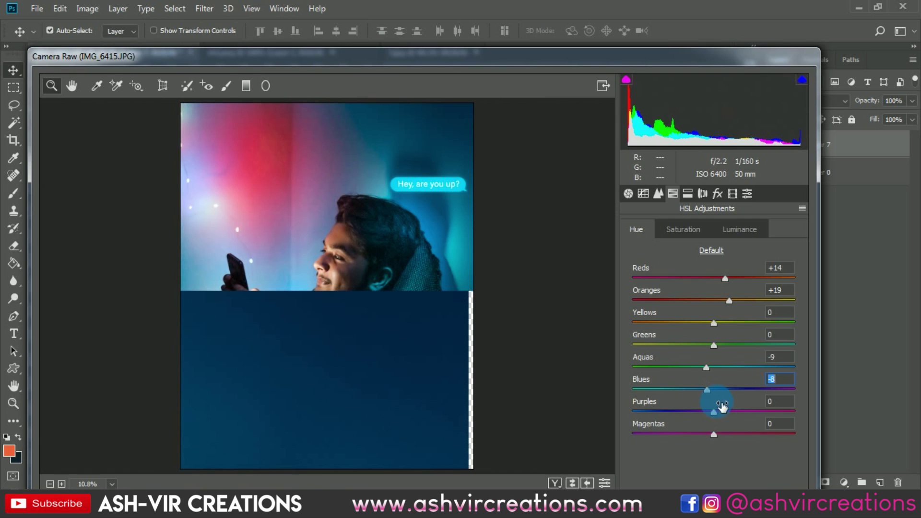
pyautogui.moveTo(721, 58); pyautogui.dragTo(710, 15)
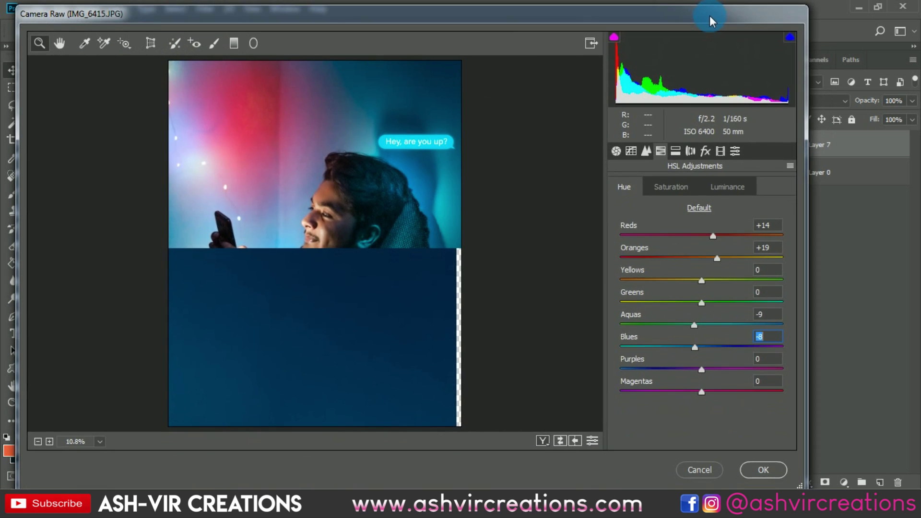
pyautogui.click(646, 150)
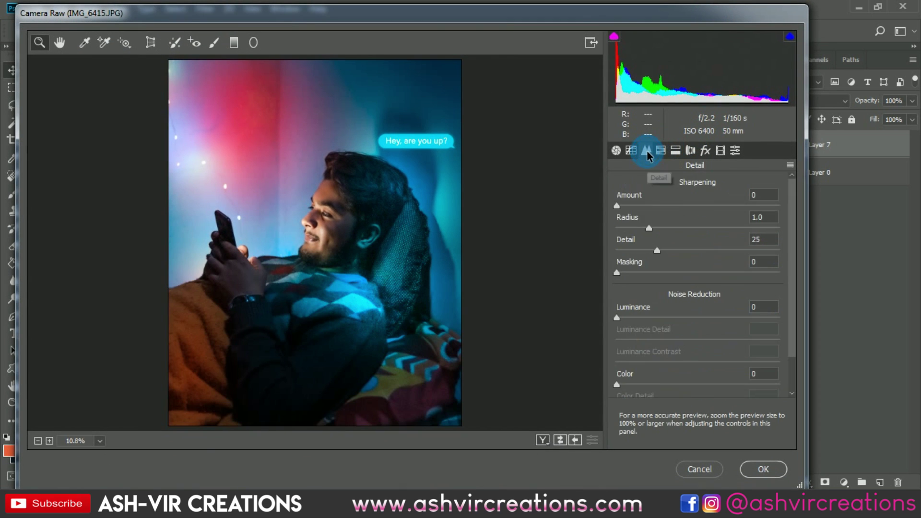
pyautogui.moveTo(618, 206); pyautogui.dragTo(624, 210)
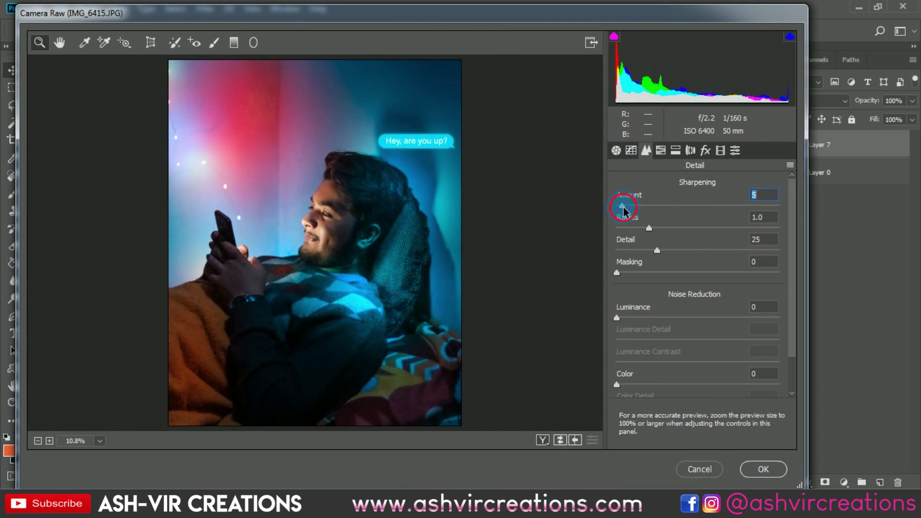
# - Add Clarity +13 and Saturation +2, then apply the Camera Raw grade to the photo
pyautogui.click(616, 150)
pyautogui.scroll(-1, 779, 345)
pyautogui.scroll(-2, 779, 345)
pyautogui.moveTo(699, 373); pyautogui.dragTo(713, 377)
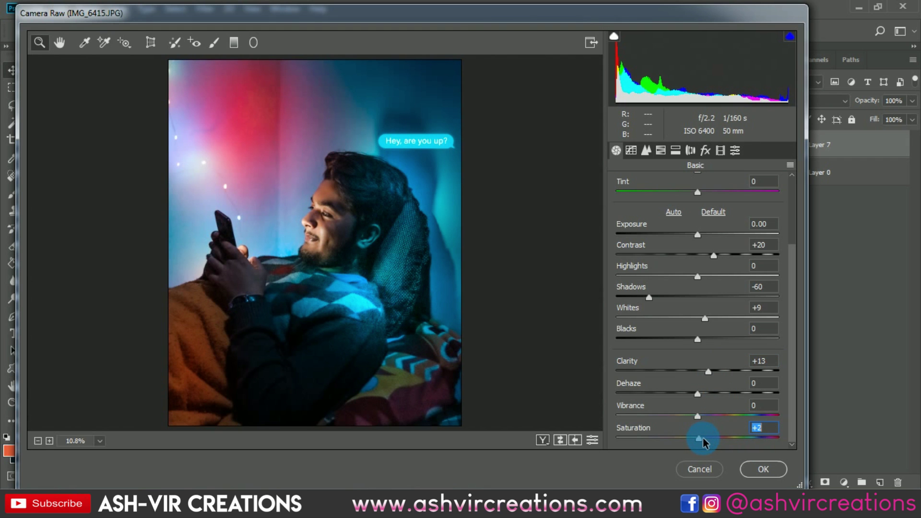
pyautogui.click(760, 467)
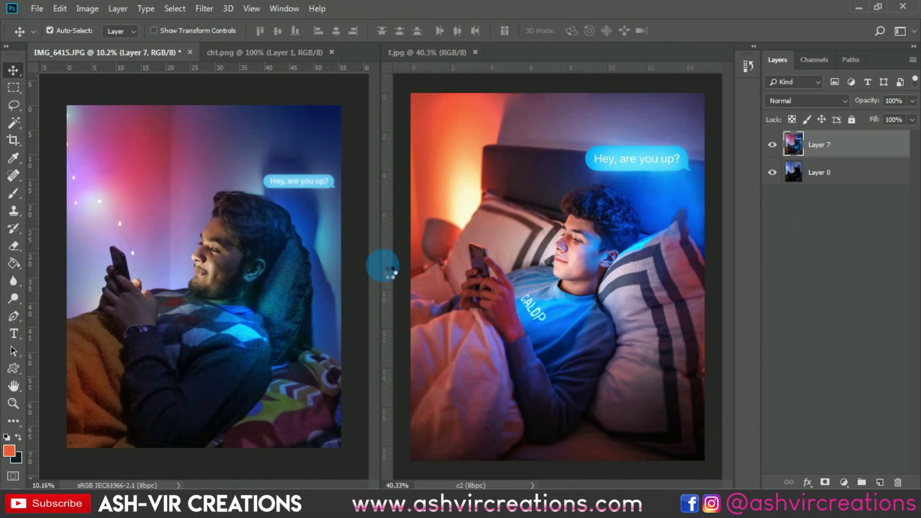
# - Duplicate Layer 7 to create Layer 7 copy
pyautogui.scroll(1, 208, 188)
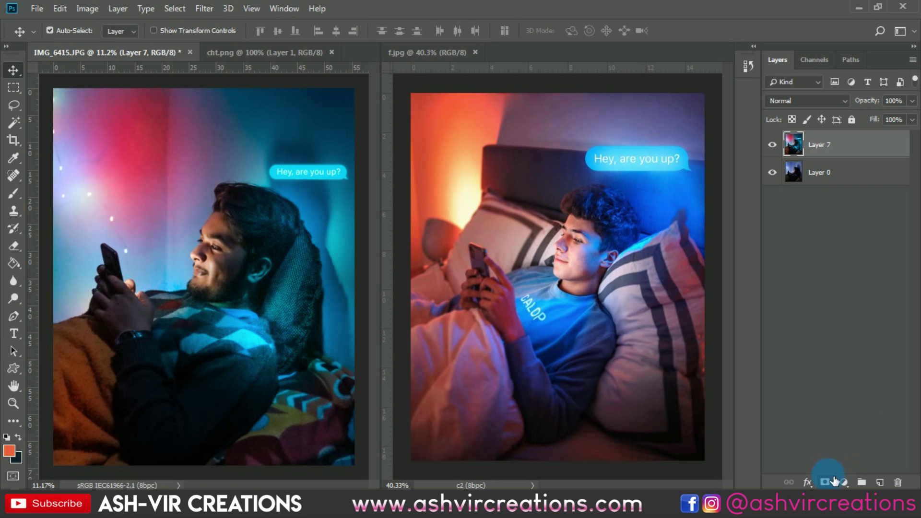
pyautogui.rightClick(855, 152)
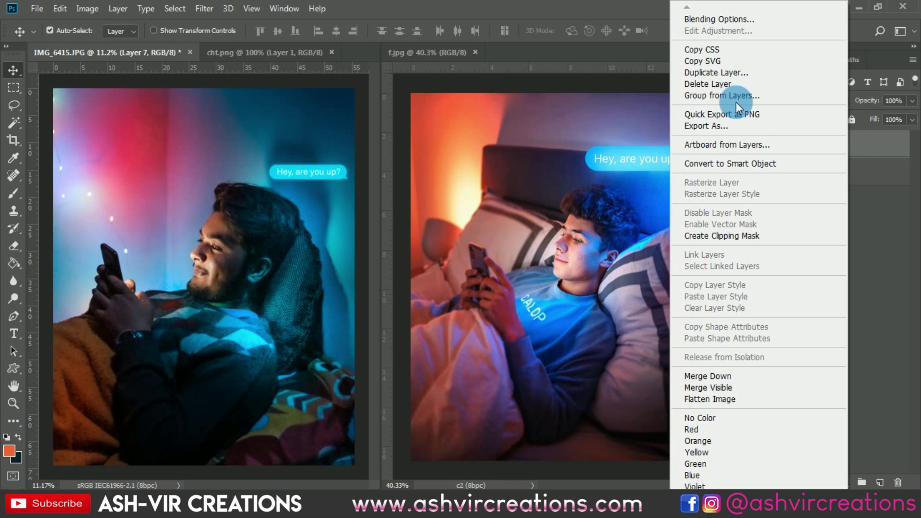
pyautogui.click(719, 73)
pyautogui.click(571, 128)
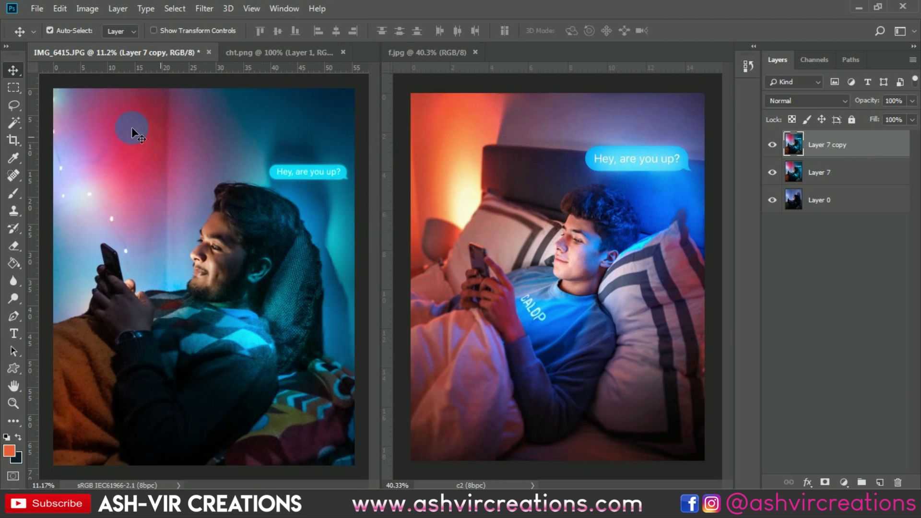
# - Try shifting the image's pink reds to Hue -2, Lightness -21 in Hue/Saturation, then cancel the change
pyautogui.hotkey('ctrl', 'u')
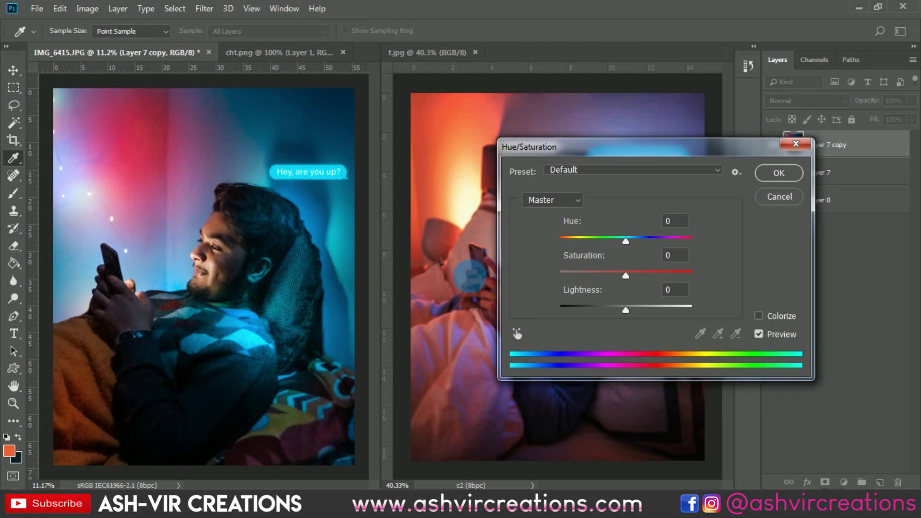
pyautogui.click(515, 331)
pyautogui.click(151, 142)
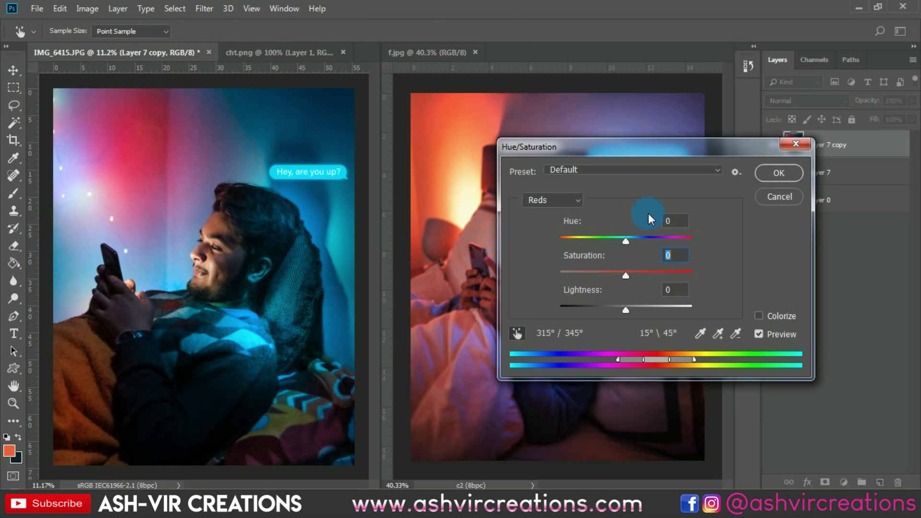
pyautogui.moveTo(621, 242)
pyautogui.mouseDown()
pyautogui.moveTo(649, 244)
pyautogui.moveTo(604, 236)
pyautogui.moveTo(634, 240)
pyautogui.moveTo(624, 240)
pyautogui.mouseUp()
pyautogui.moveTo(639, 304); pyautogui.dragTo(611, 307)
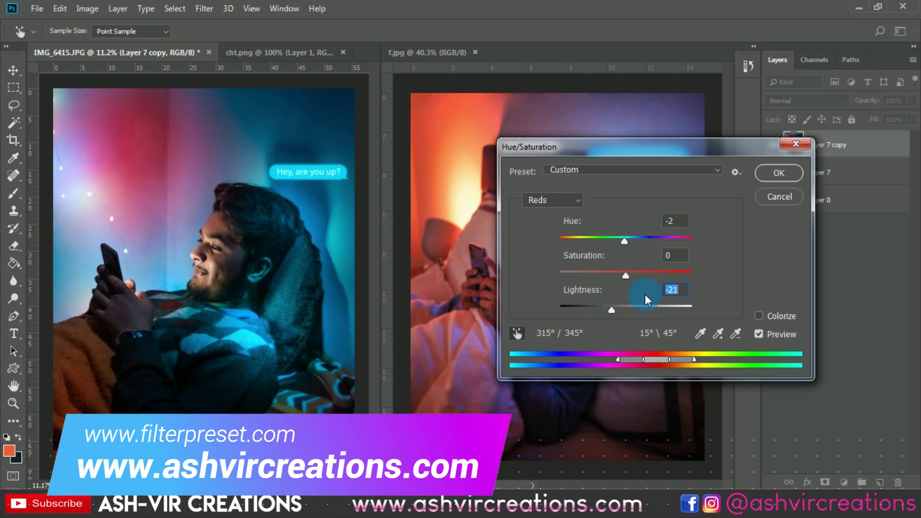
pyautogui.click(766, 200)
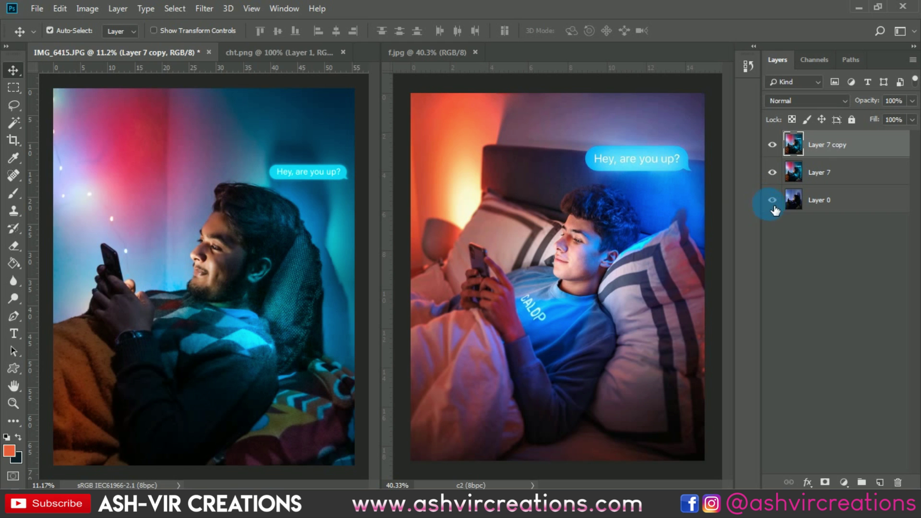
# - Delete Layer 7 copy and briefly hide Layer 7 to compare with the original
pyautogui.press('Delete')
pyautogui.click(773, 145)
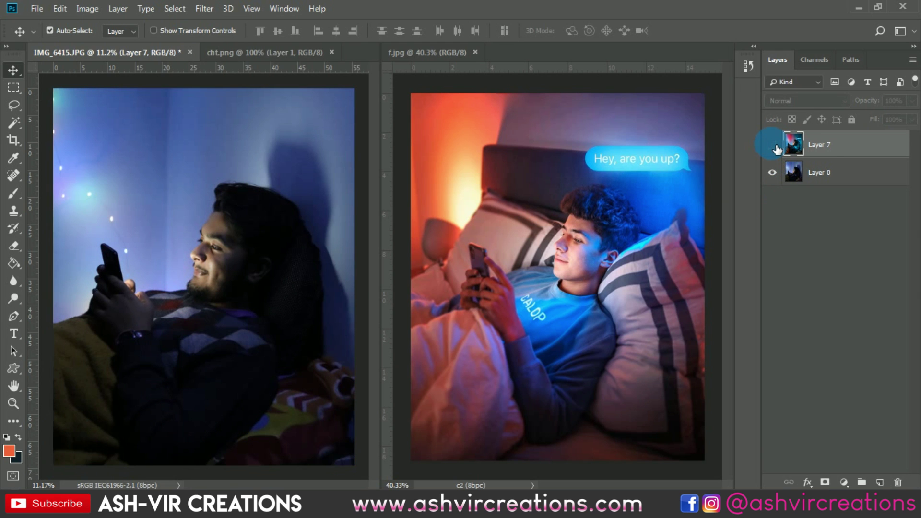
pyautogui.click(772, 144)
# - Consolidate all document windows into tabs via Window > Arrange
pyautogui.click(284, 9)
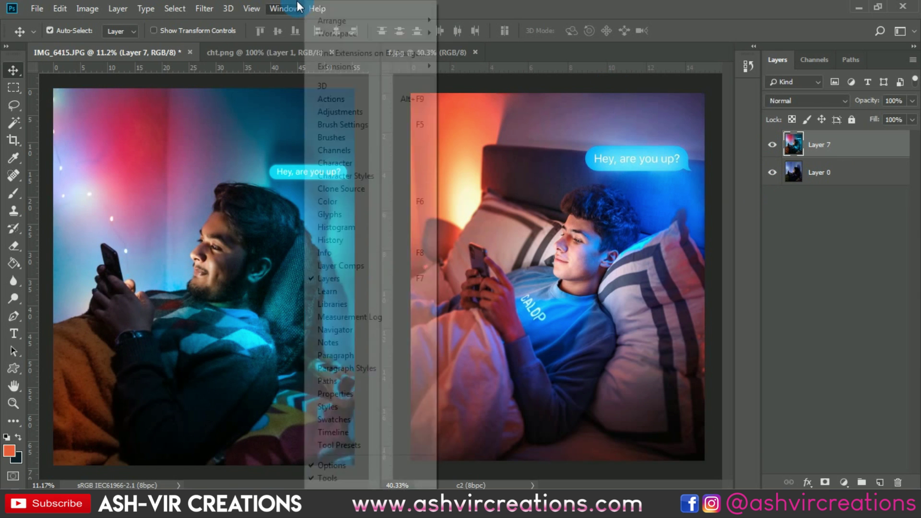
pyautogui.moveTo(412, 20)
pyautogui.click(537, 136)
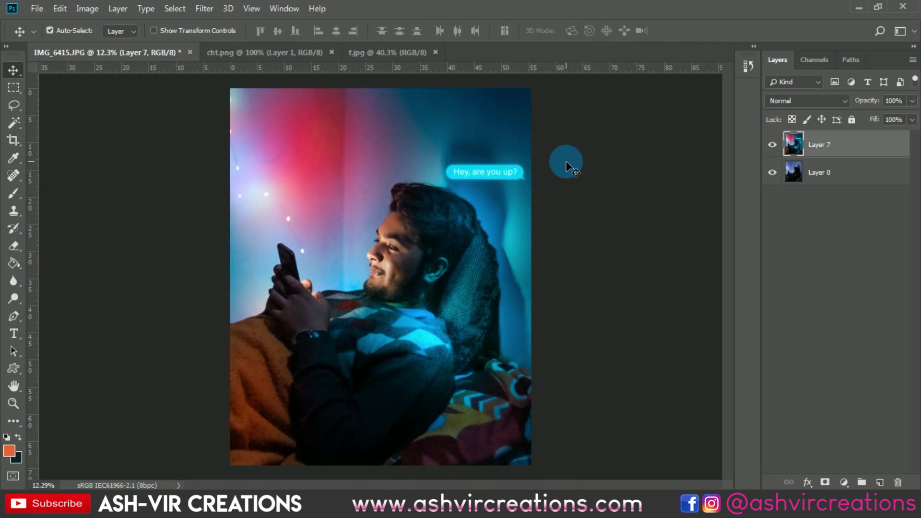
# - Toggle Layer 7's visibility repeatedly to compare the graded photo against the original Layer 0
pyautogui.click(773, 145)
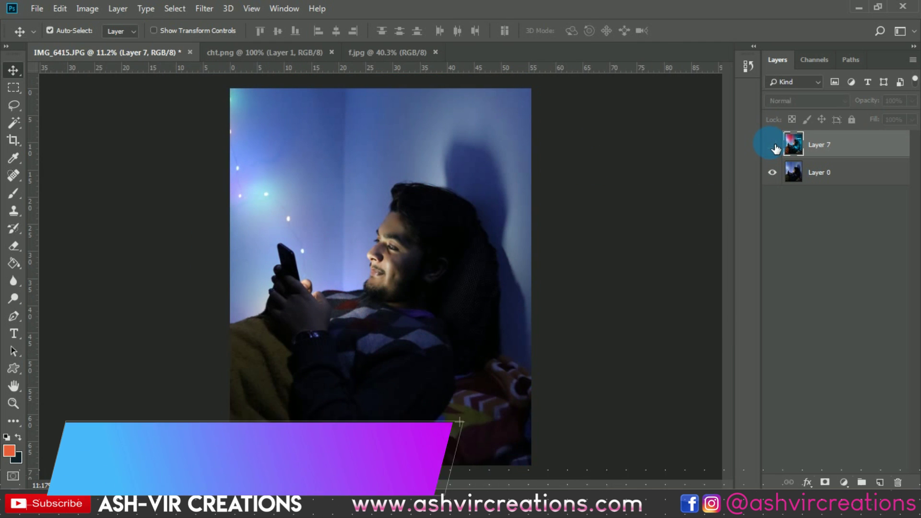
pyautogui.click(773, 145)
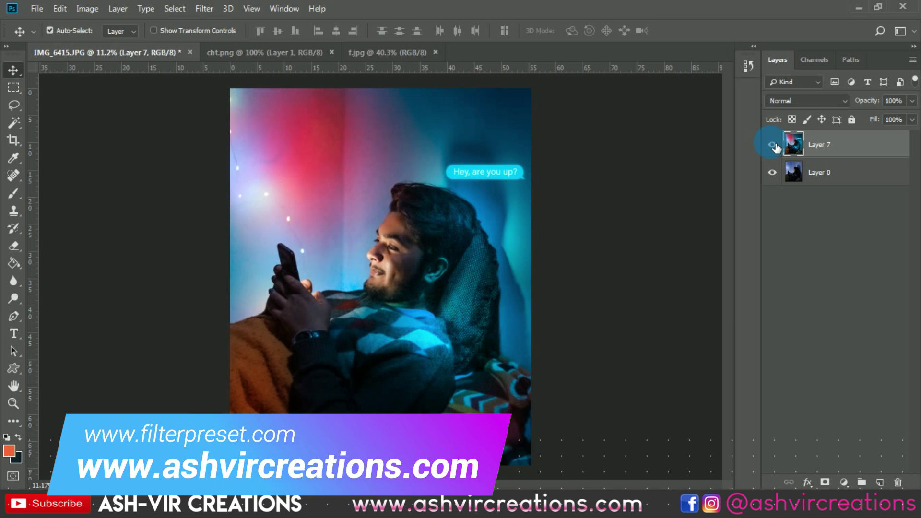
pyautogui.click(773, 145)
pyautogui.click(773, 145)
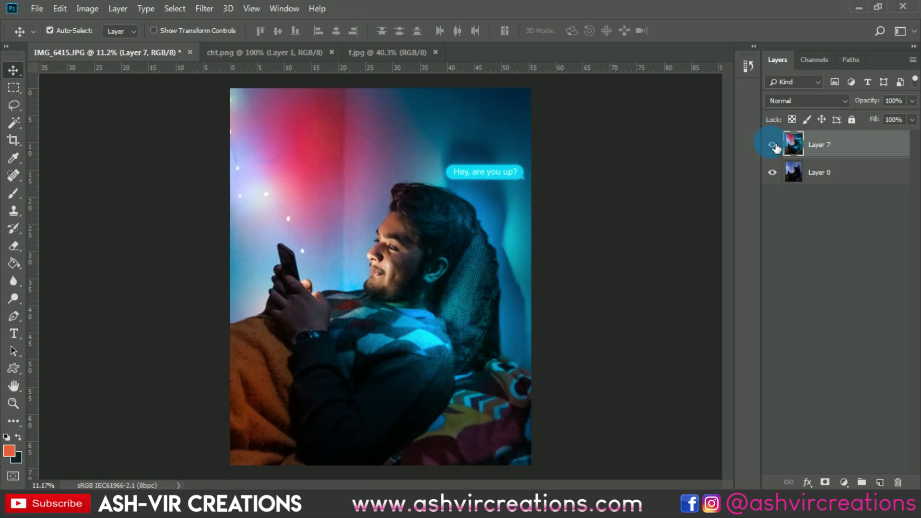
pyautogui.click(773, 146)
pyautogui.click(773, 145)
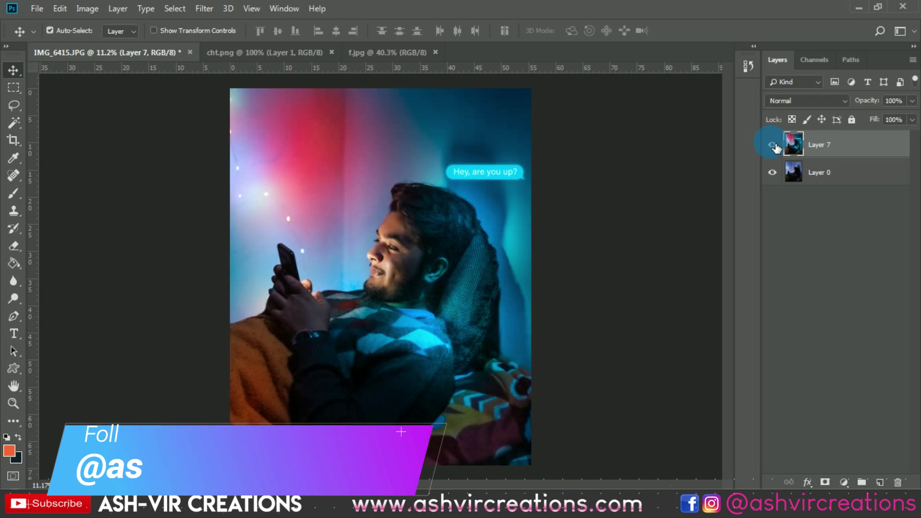
pyautogui.click(774, 145)
pyautogui.click(774, 146)
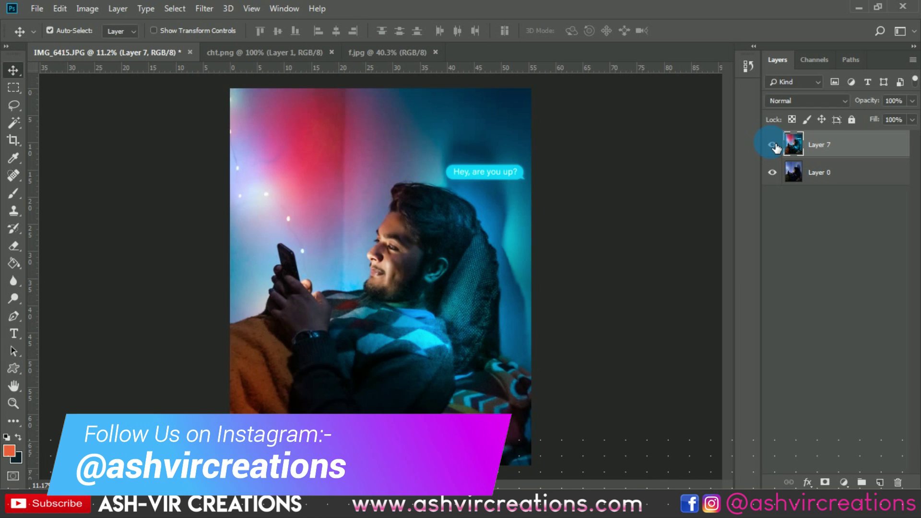
pyautogui.click(773, 145)
pyautogui.click(773, 145)
pyautogui.click(773, 145)
pyautogui.click(773, 145)
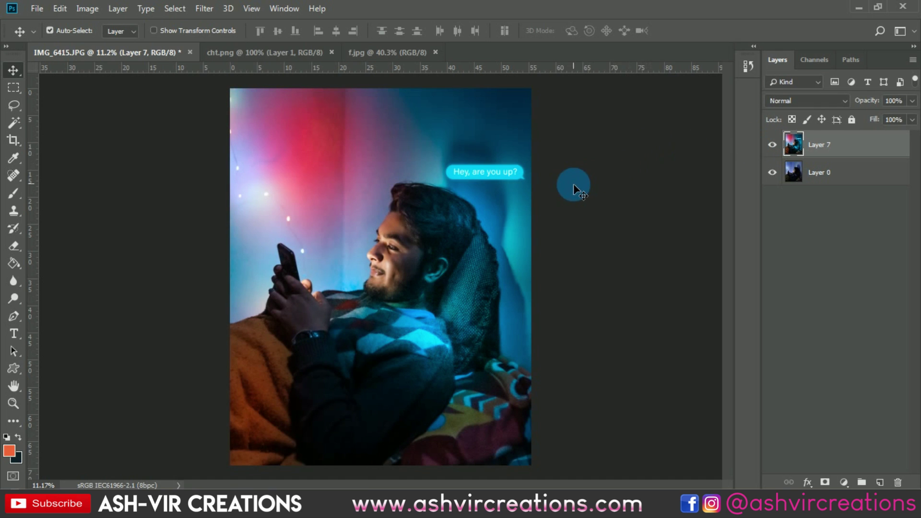
pyautogui.scroll(3, 464, 326)
pyautogui.scroll(2, 375, 243)
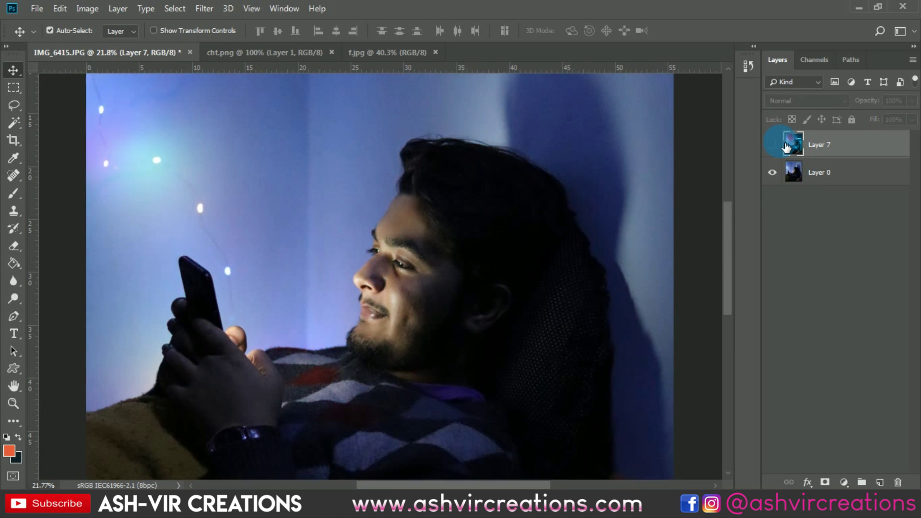
pyautogui.click(773, 145)
pyautogui.scroll(-2, 672, 199)
pyautogui.scroll(-1, 669, 202)
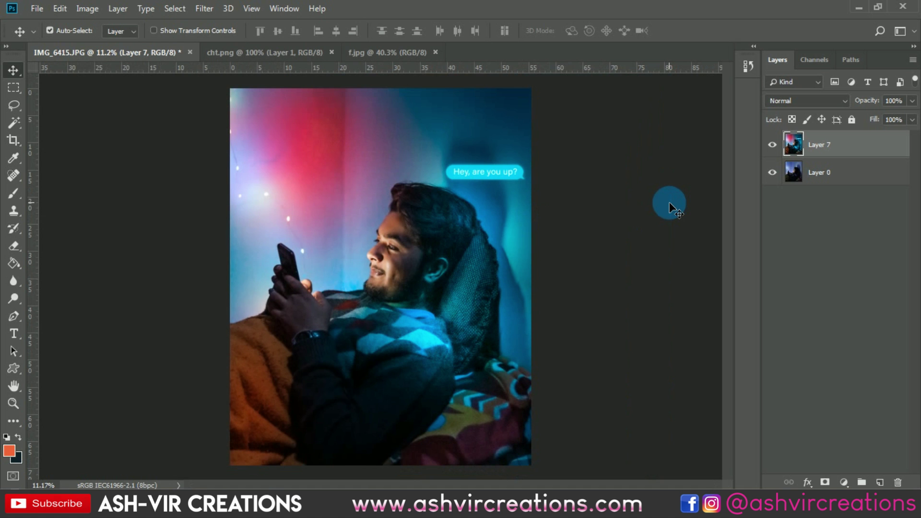